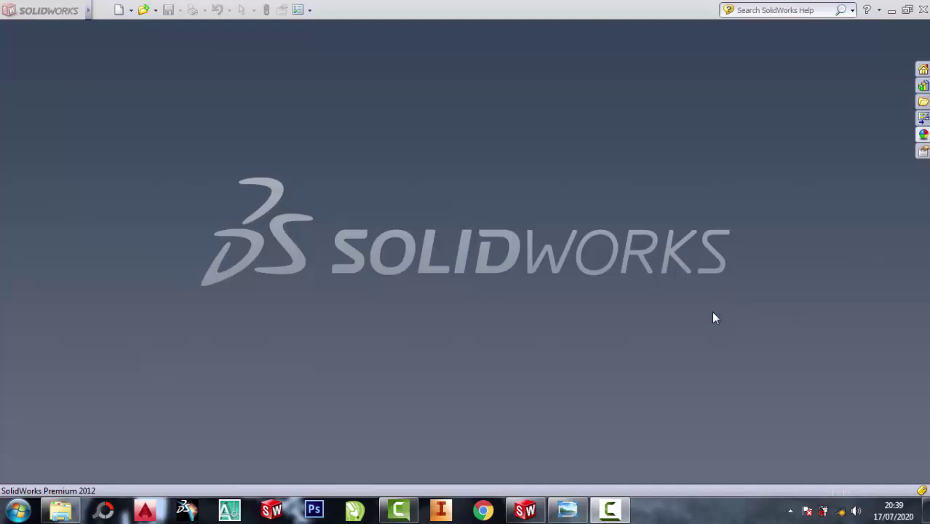
- Review the hub's reference drawing in Photo Viewer
left_click(572, 506)
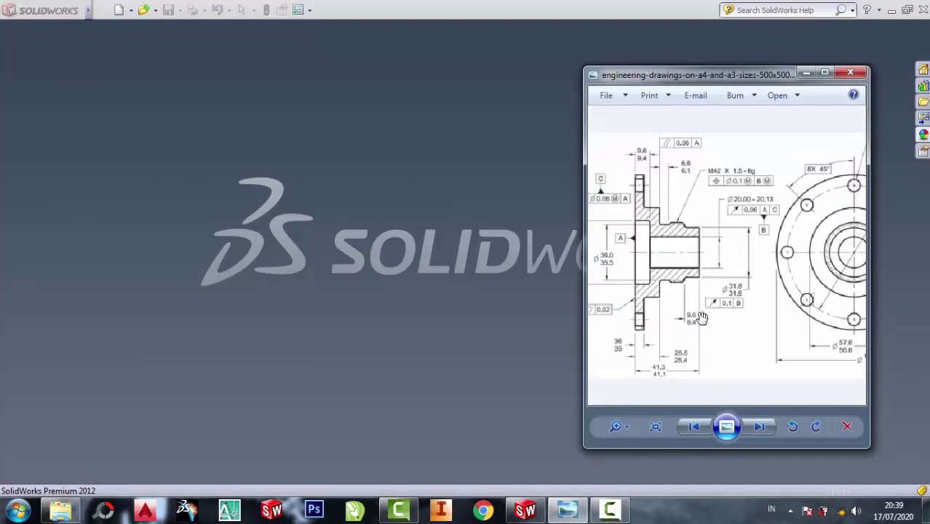
scroll(699, 308, "down", 2)
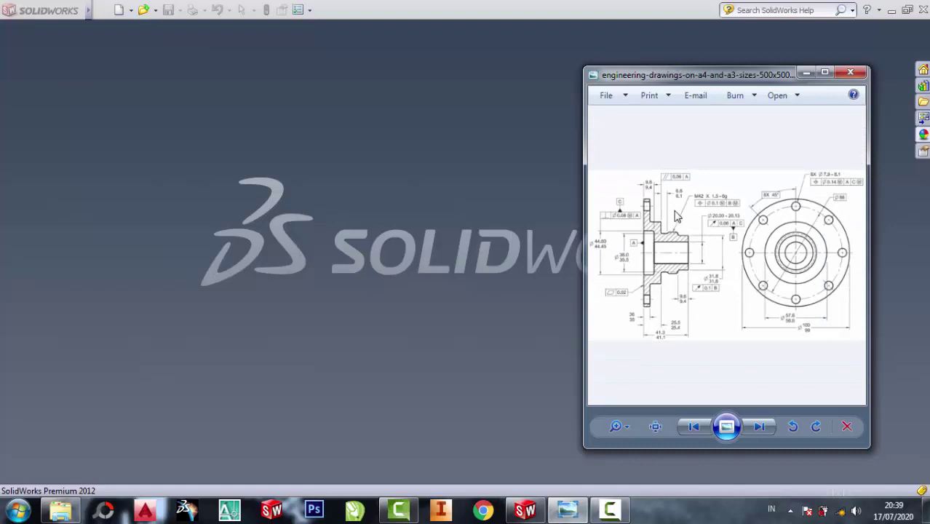
left_click(440, 158)
- Create a new Part document, Part1, from the New SolidWorks Document dialog
left_click(130, 11)
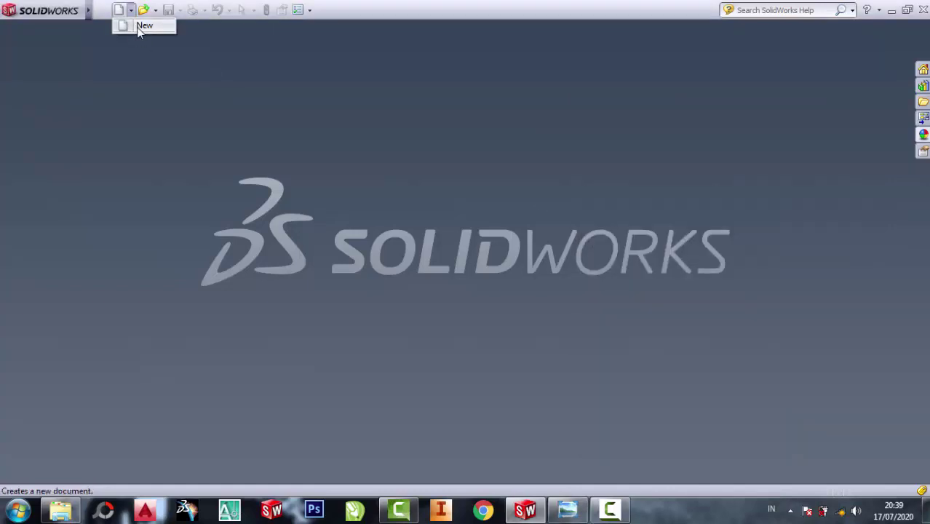
left_click(139, 26)
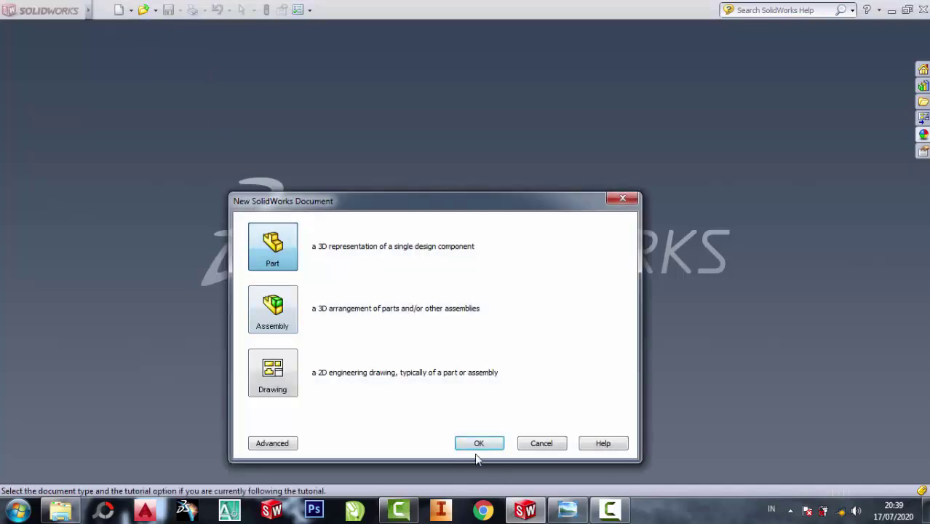
left_click(477, 443)
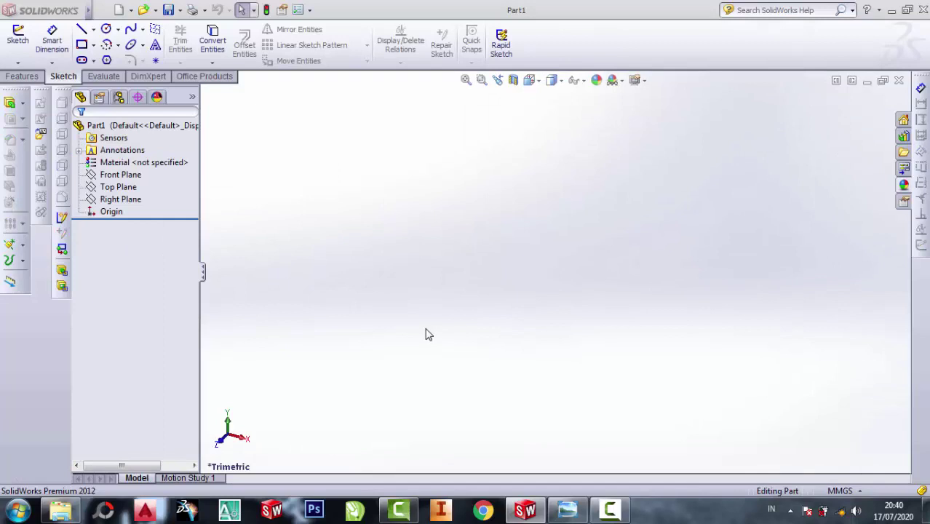
- View the Front Plane normal-to and read the hub section dimensions on the drawing
left_click(116, 175)
left_click(168, 160)
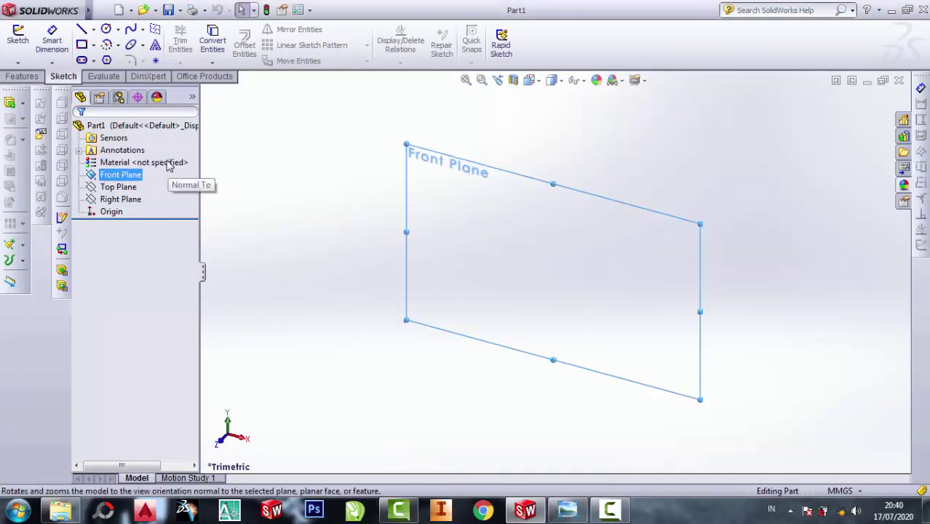
left_click(568, 510)
scroll(696, 259, "up", 2)
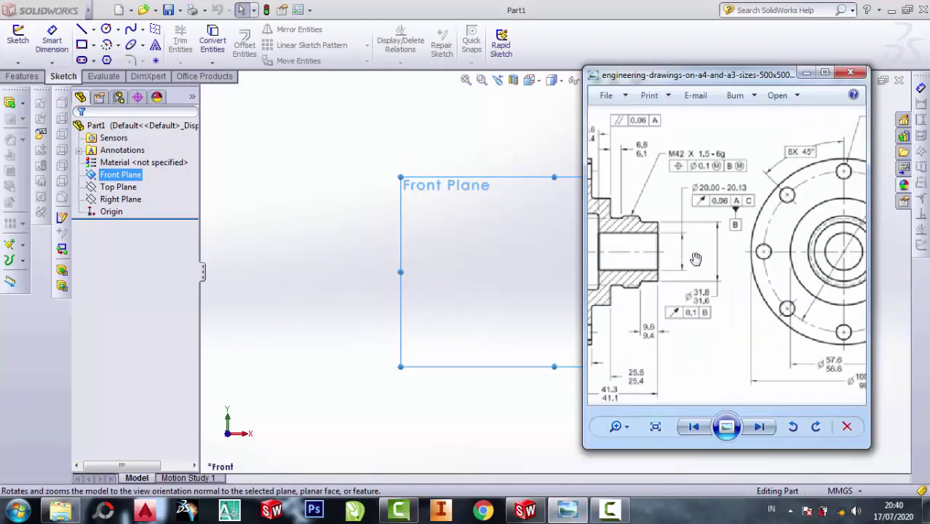
scroll(611, 226, "down", 1)
scroll(615, 240, "up", 2)
scroll(630, 261, "up", 2)
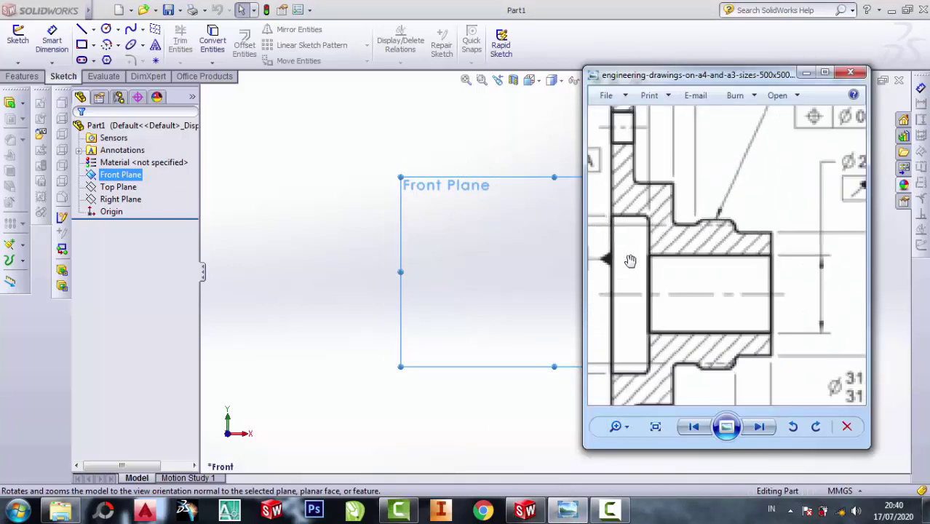
left_click(245, 108)
- Pick the Centerline tool and choose the Front Plane as its sketch plane
left_click(93, 29)
left_click(115, 57)
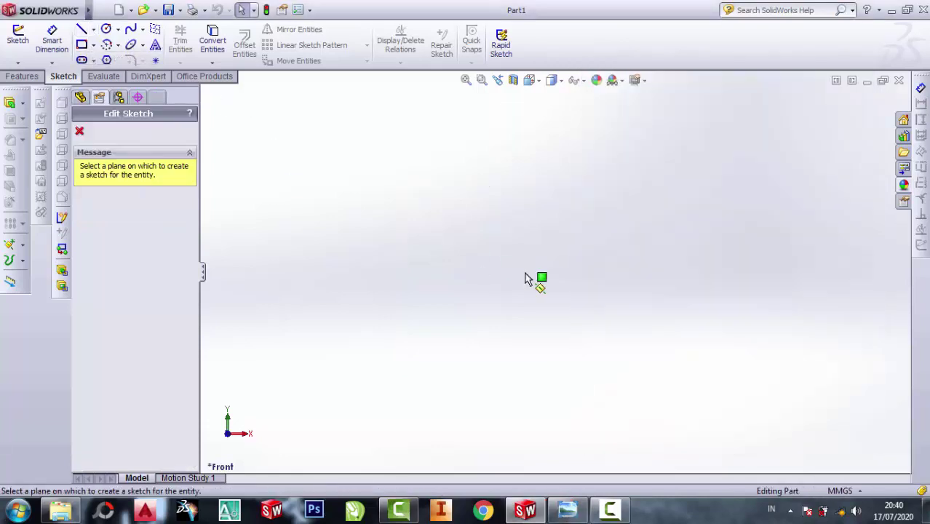
left_click(79, 133)
- Sketch a vertical centerline upward from the origin, then reopen the reference drawing
left_click(120, 175)
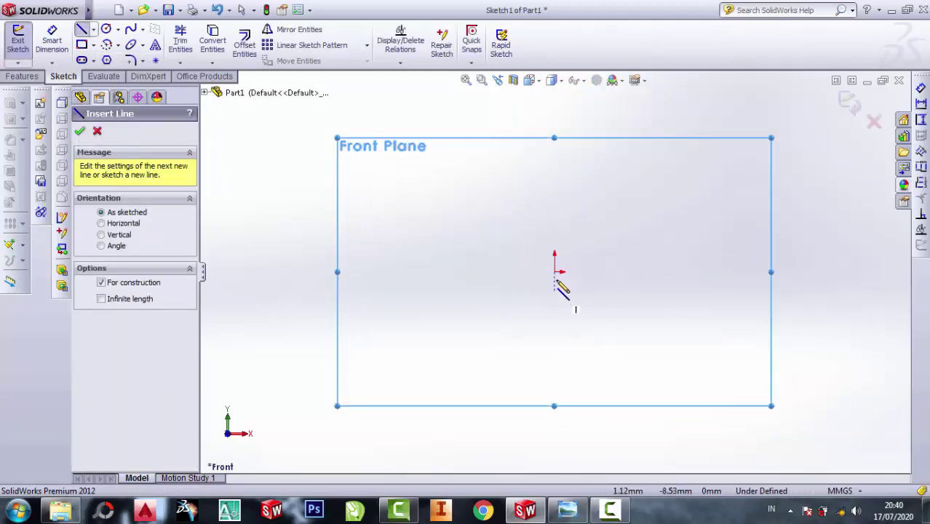
left_click(555, 271)
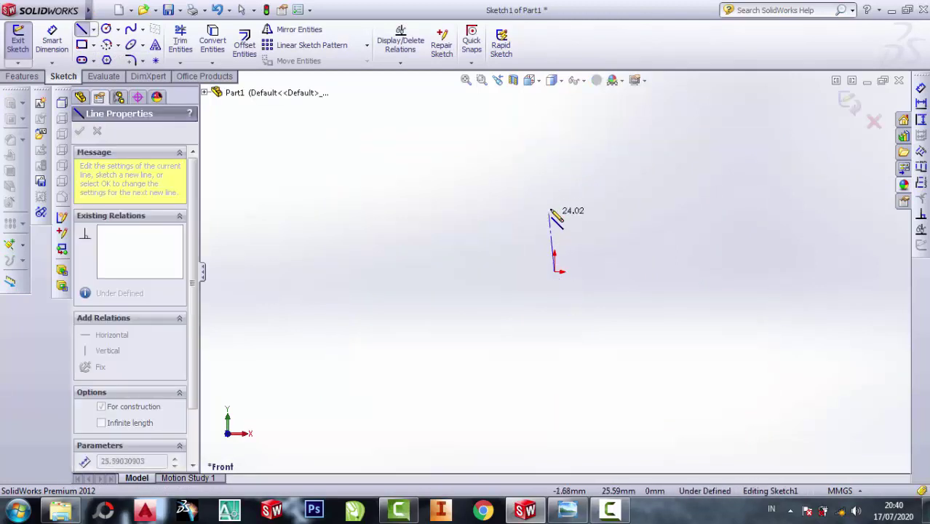
left_click(556, 209)
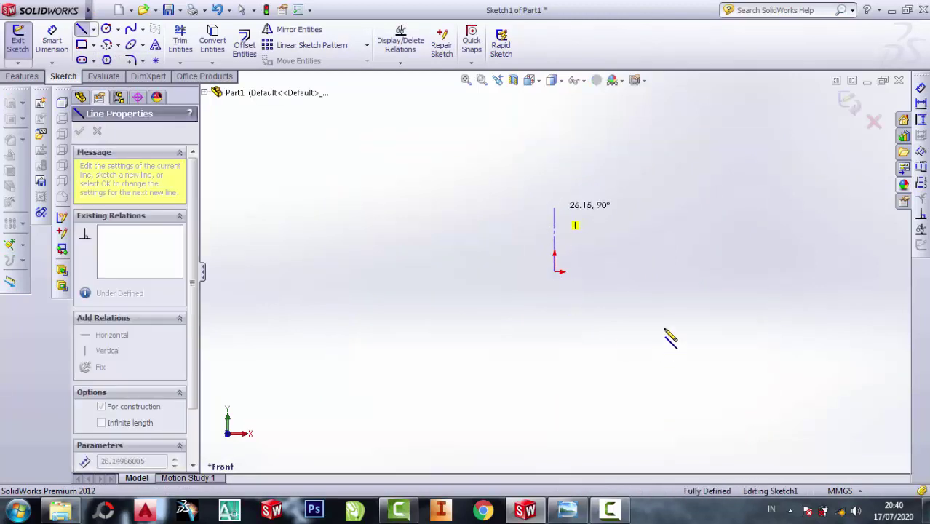
key("Escape")
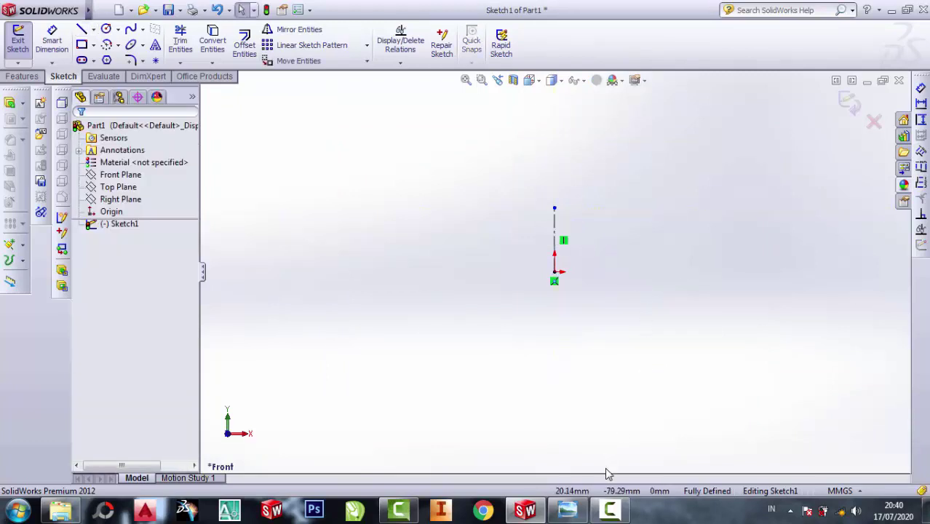
left_click(568, 510)
scroll(706, 282, "down", 2)
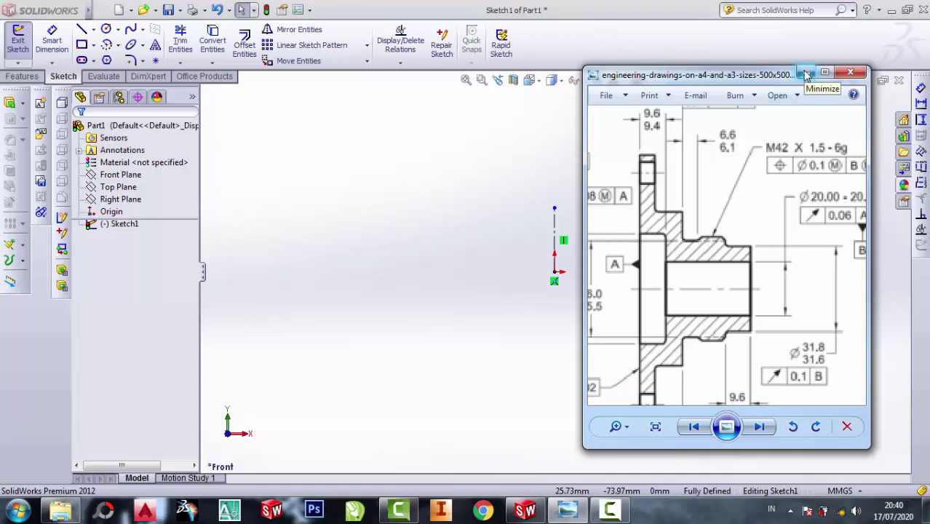
- Start the outline with a tall left edge, a short top edge and the first downward steps
left_click(807, 75)
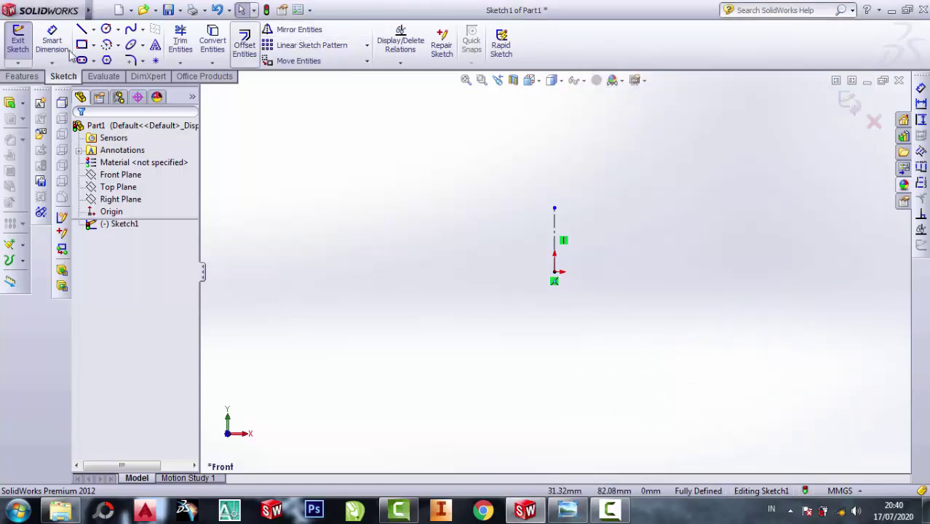
left_click(83, 29)
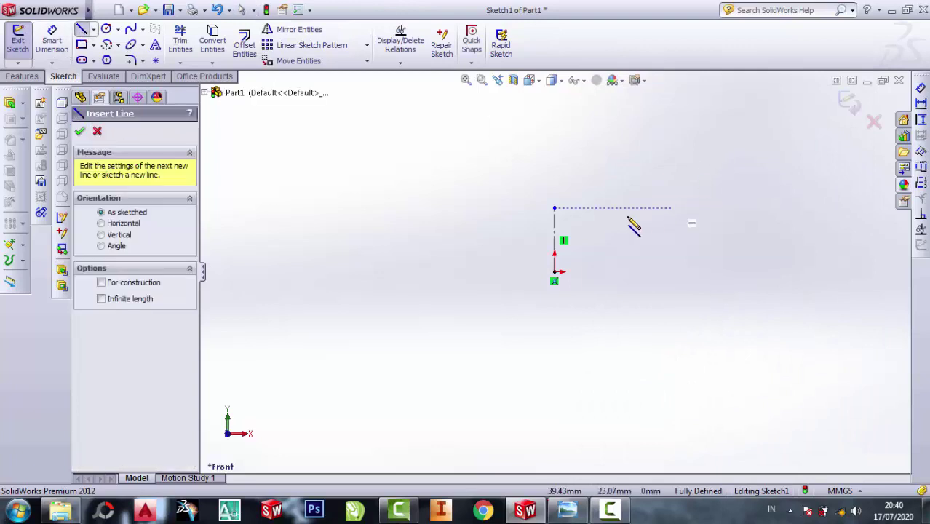
left_click(555, 209)
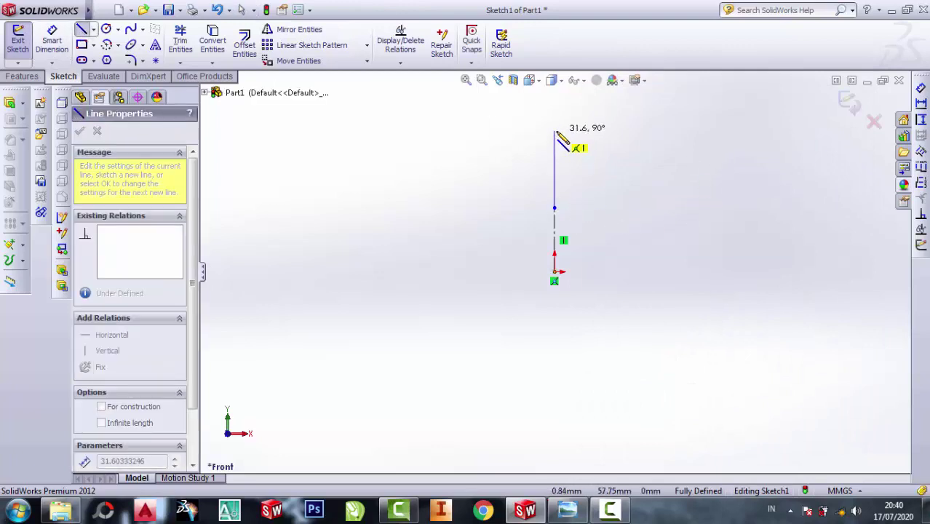
left_click(555, 131)
left_click(578, 131)
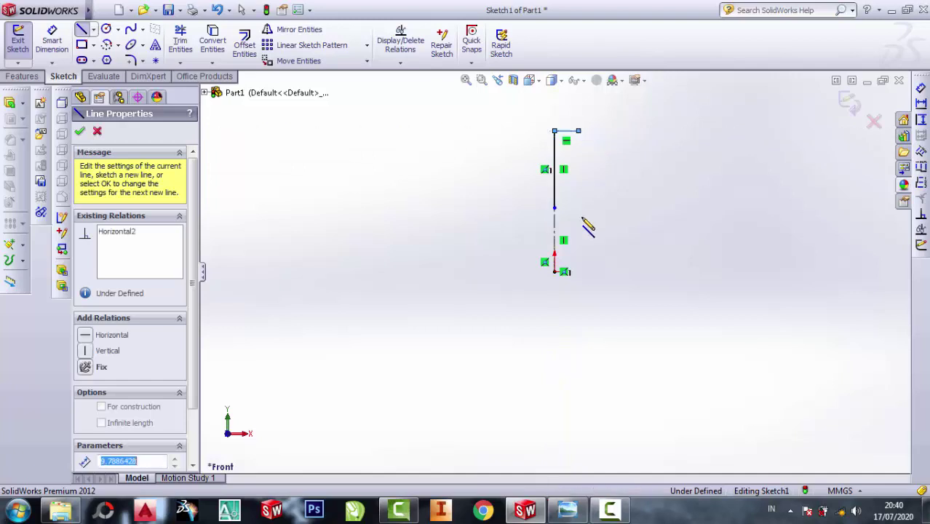
left_click(578, 169)
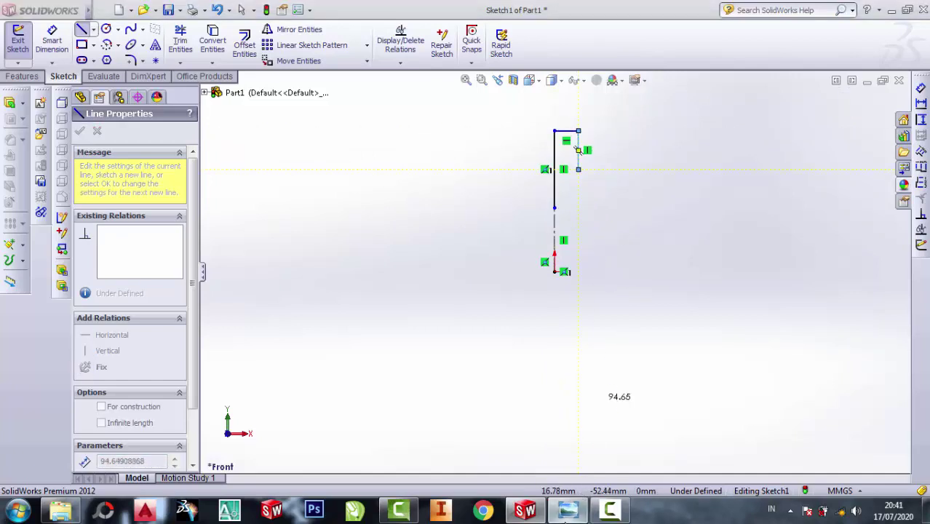
left_click(568, 509)
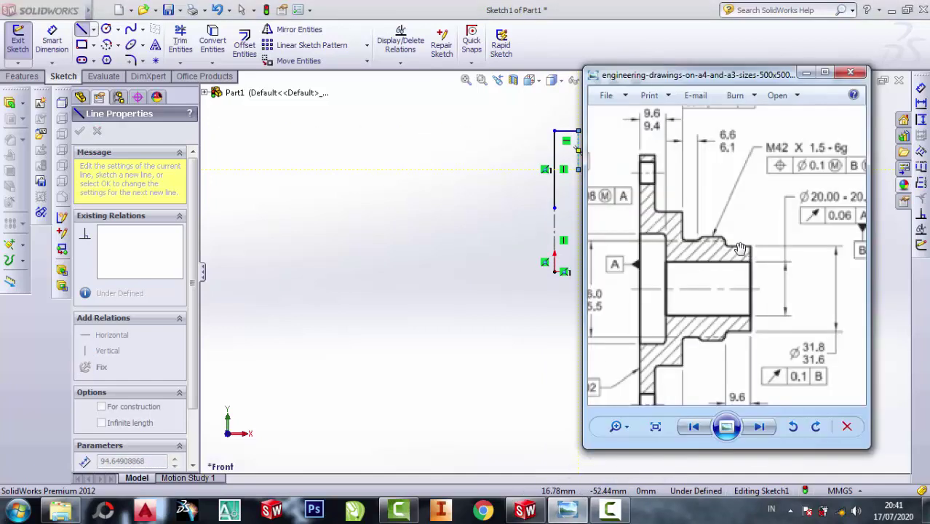
left_click(807, 73)
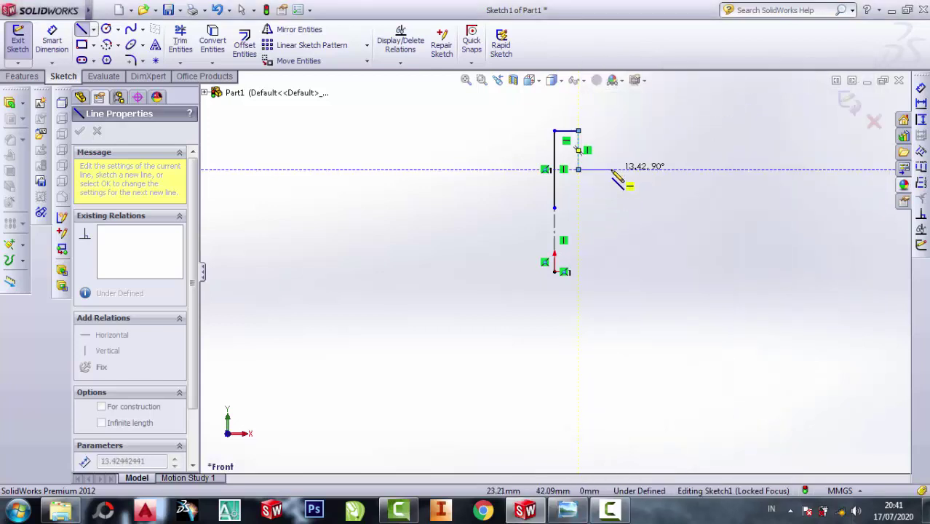
left_click(611, 169)
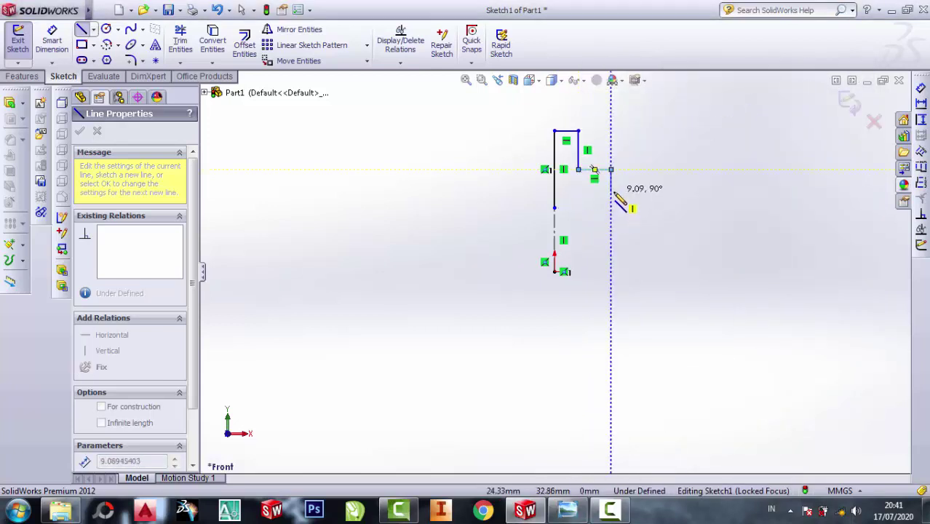
left_click(611, 190)
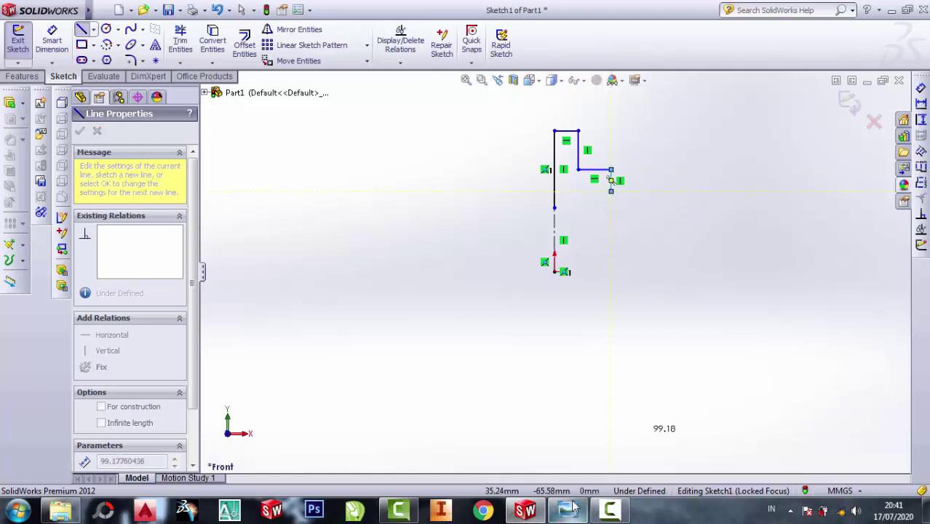
- Continue the stepped outline rightward and finish it with the vertical right edge
left_click(567, 511)
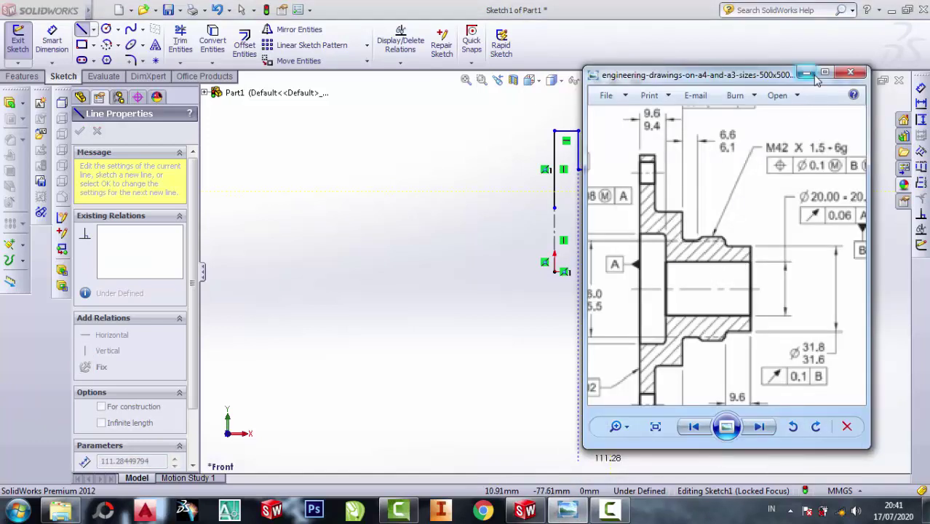
left_click(806, 73)
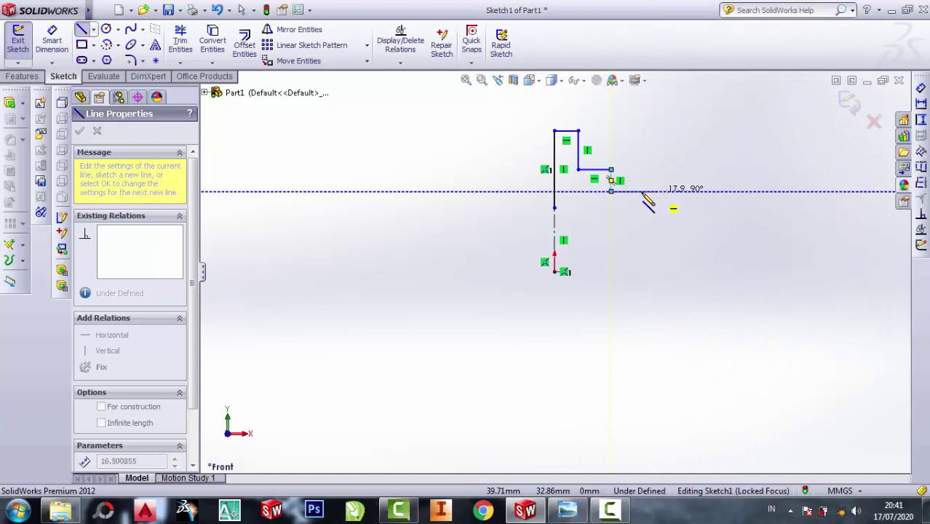
left_click(626, 191)
left_click(642, 177)
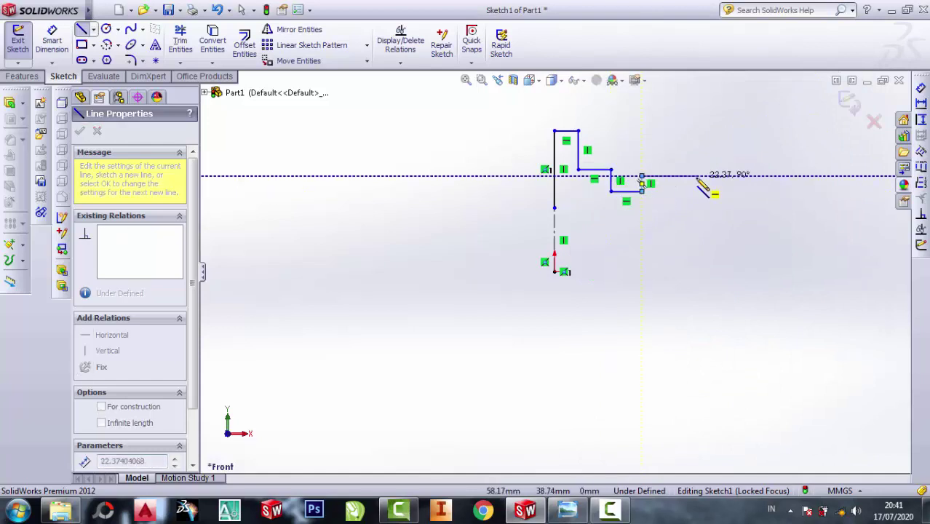
left_click(675, 177)
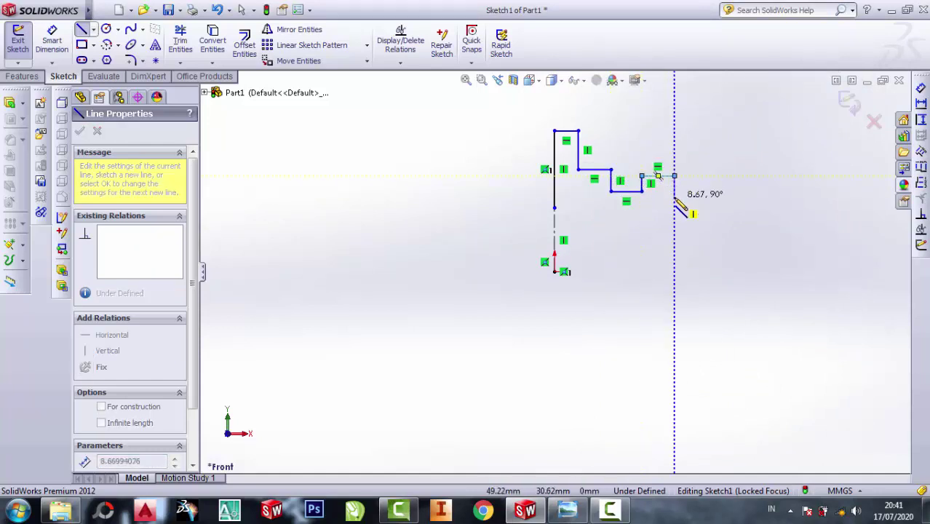
left_click(675, 181)
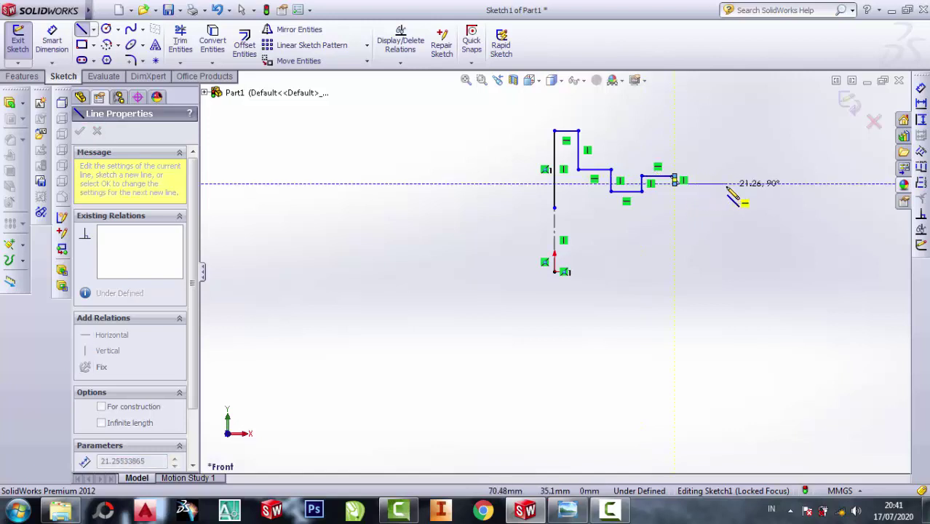
left_click(726, 184)
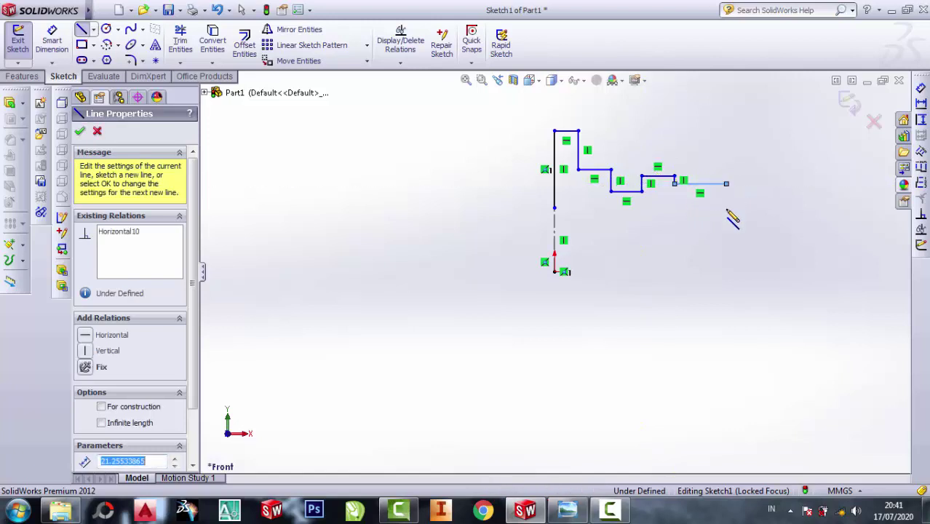
left_click(727, 272)
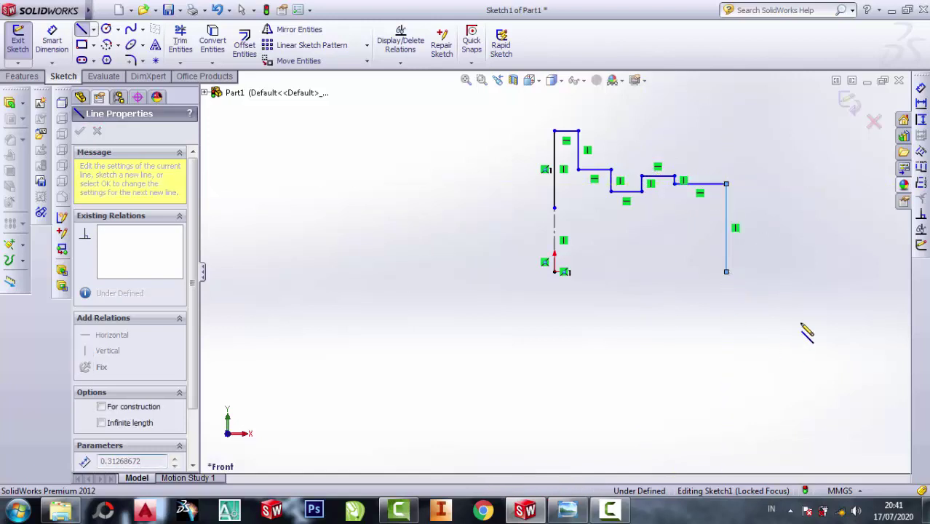
key("Escape")
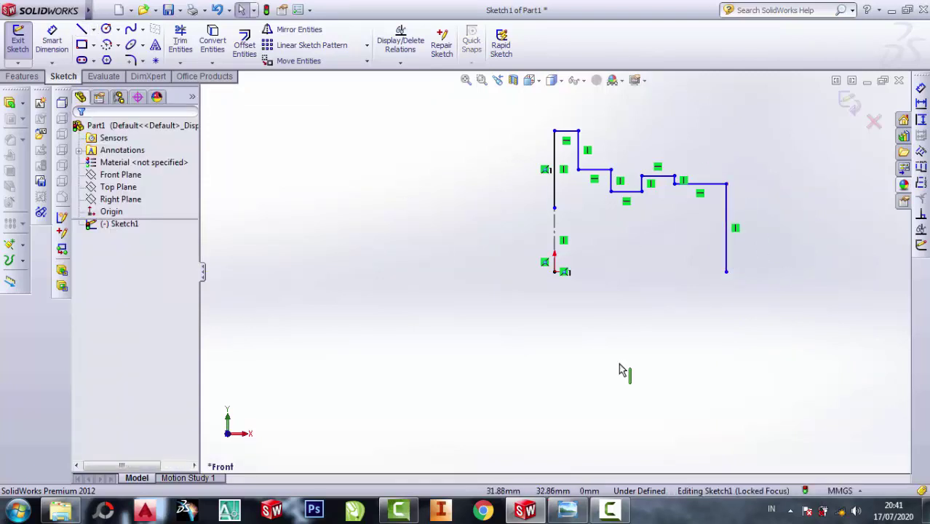
- Pan and zoom the reference drawing onto the flange's sectioned hub profile
left_click(570, 509)
left_click_drag(744, 200, 634, 268)
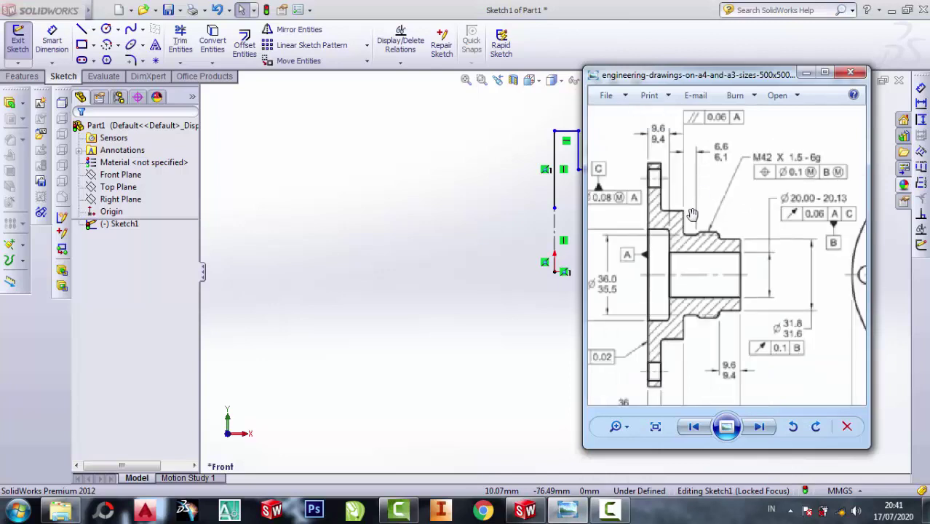
scroll(633, 268, "up", 1)
scroll(610, 257, "up", 1)
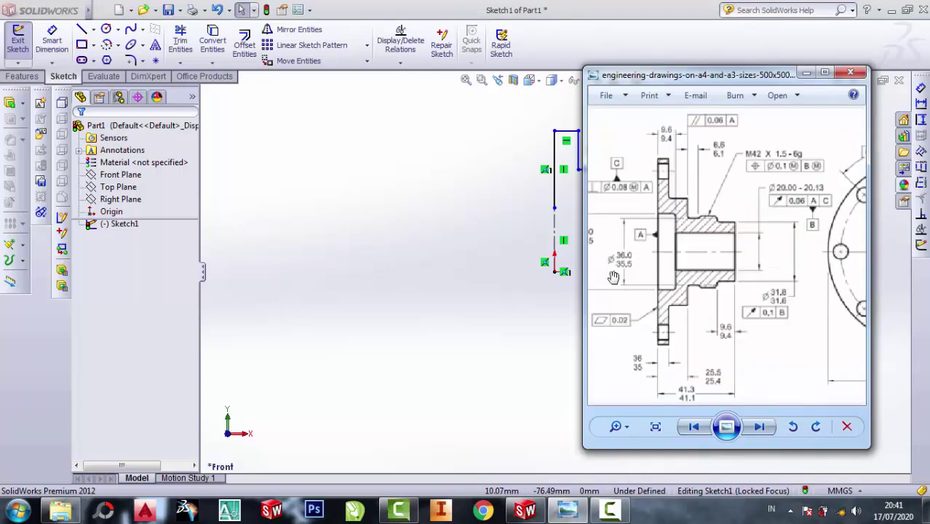
scroll(614, 277, "up", 1)
scroll(633, 250, "up", 1)
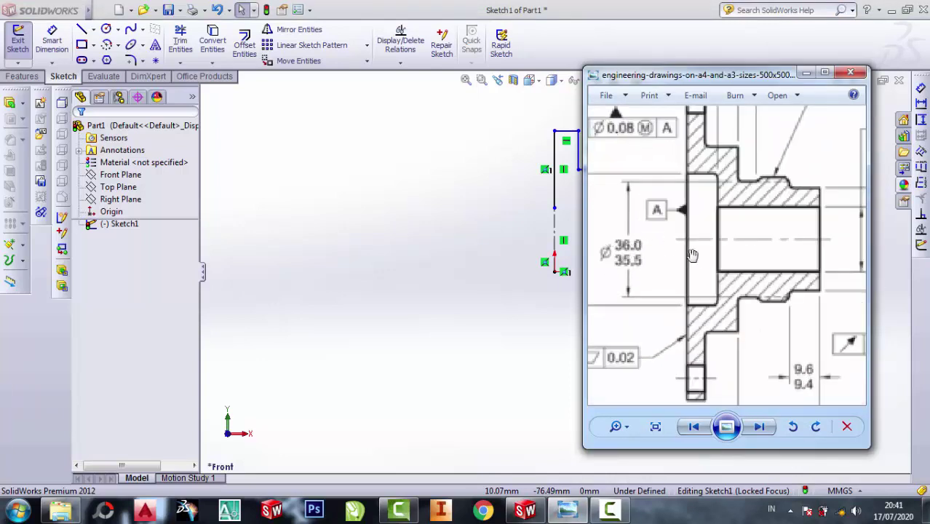
scroll(698, 258, "down", 1)
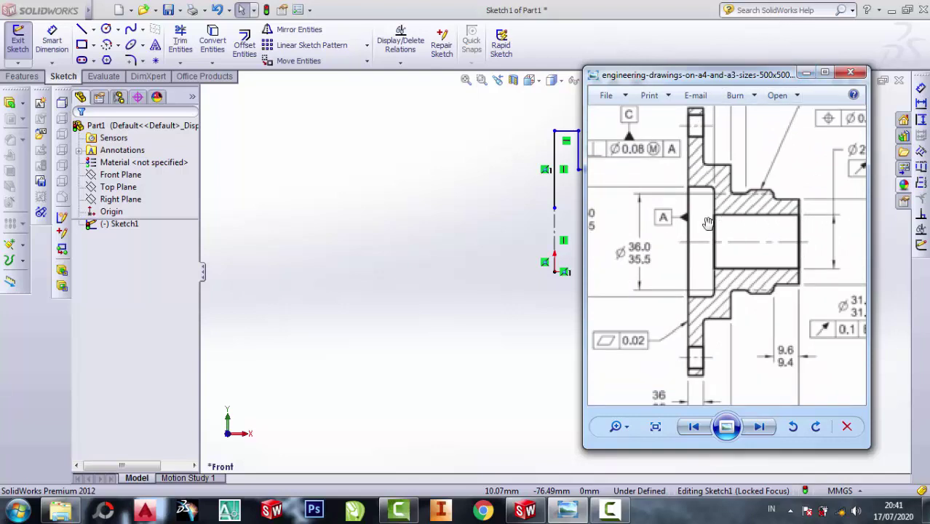
- Draw an inner step line from the right edge, then delete the misplaced lines
left_click(805, 72)
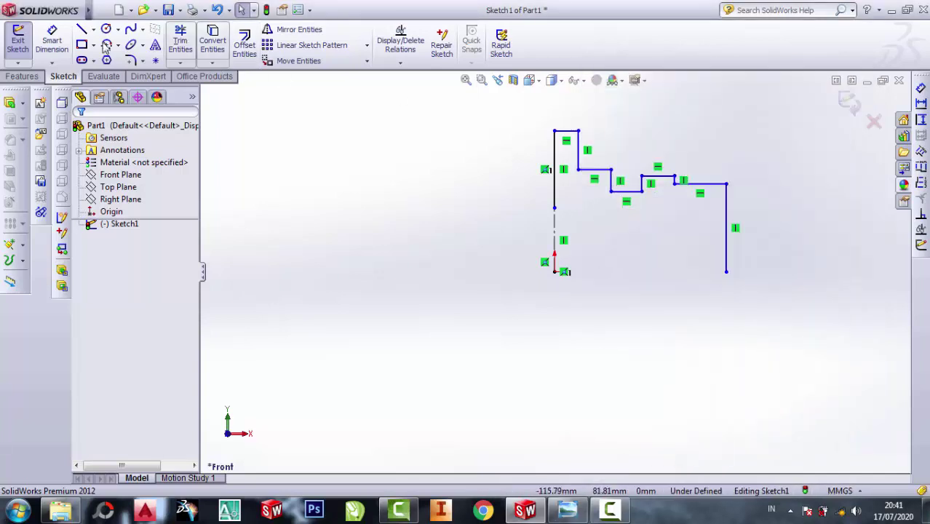
left_click(82, 29)
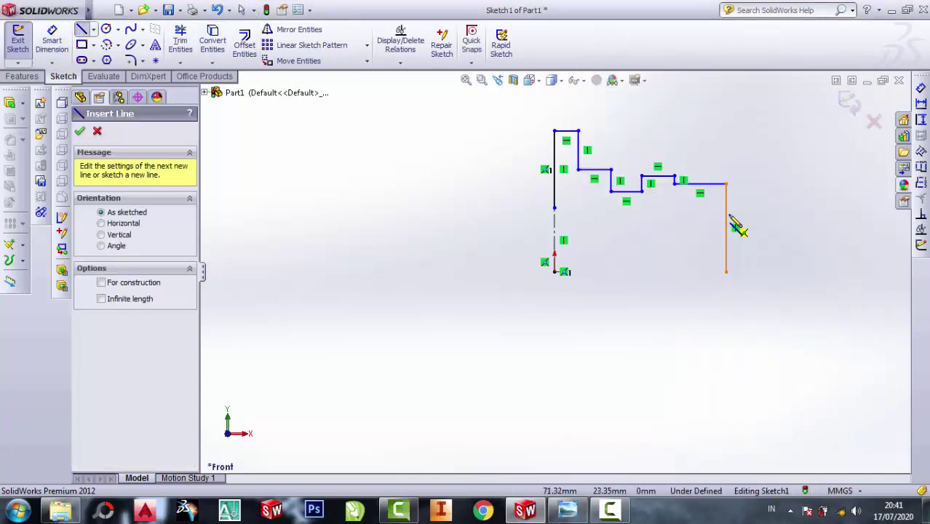
left_click(726, 212)
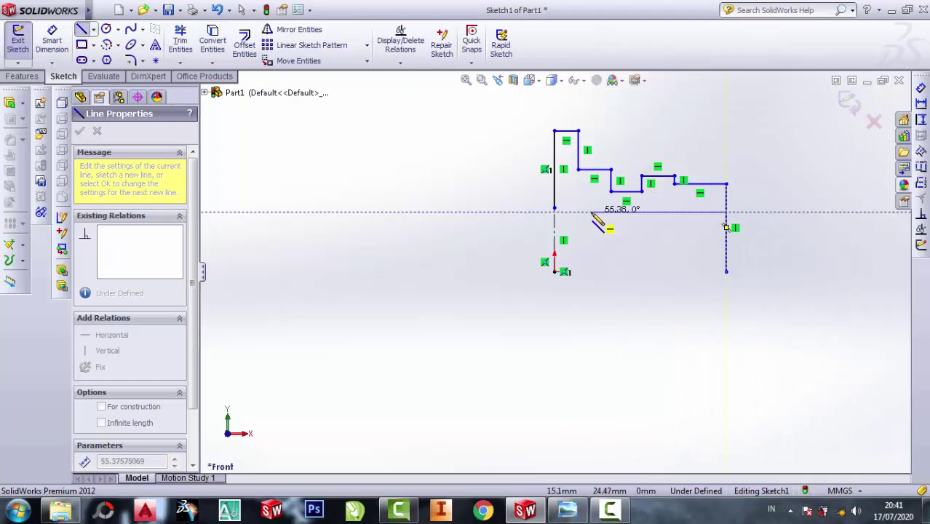
left_click(591, 212)
left_click(591, 191)
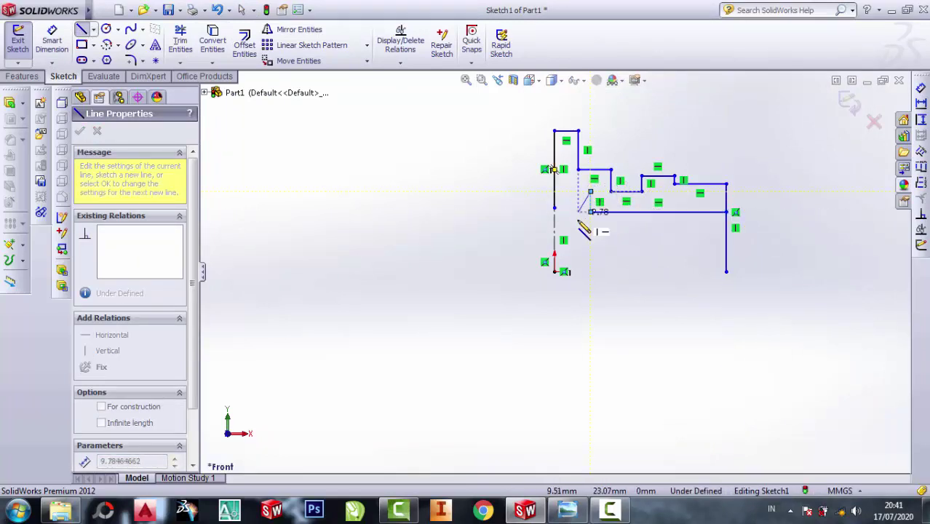
key("Escape")
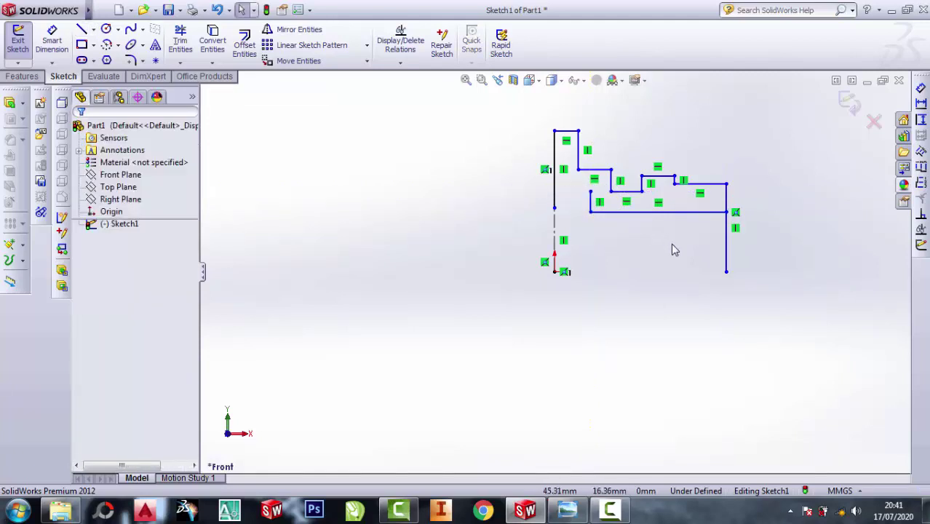
left_click(659, 212)
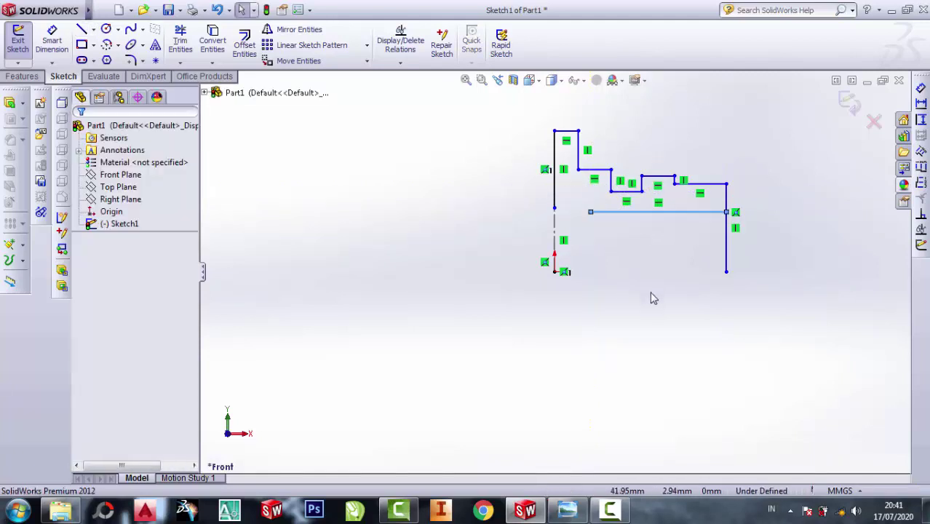
key("Delete")
- Redraw the inner steps from the lower right edge back to the centerline, closing the profile
left_click(572, 516)
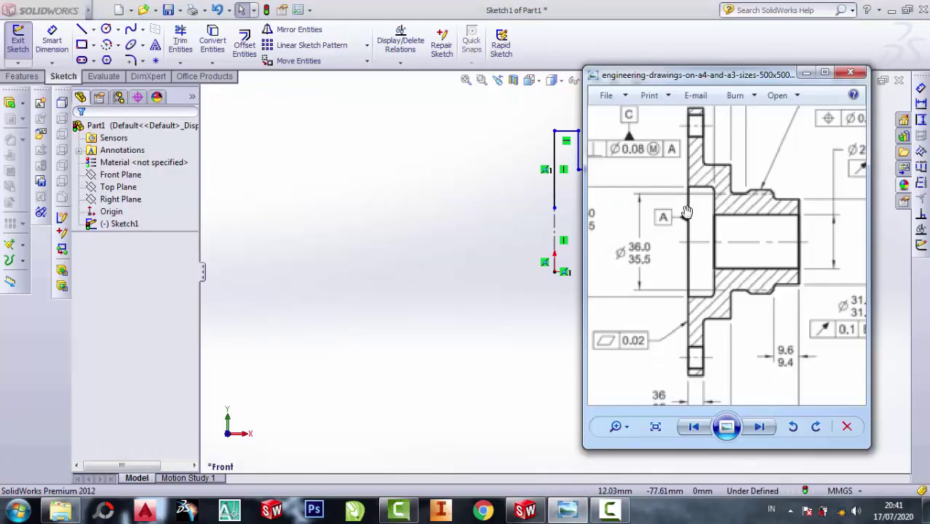
left_click(807, 73)
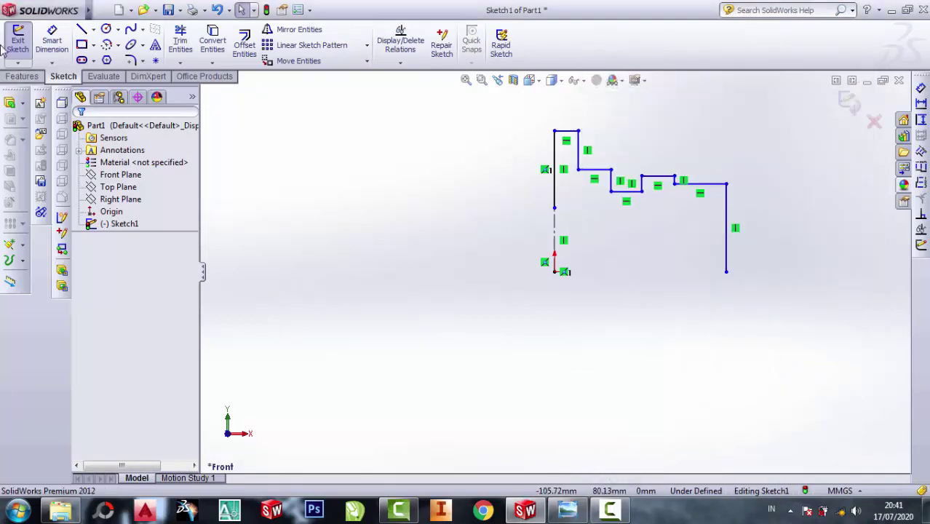
left_click(84, 29)
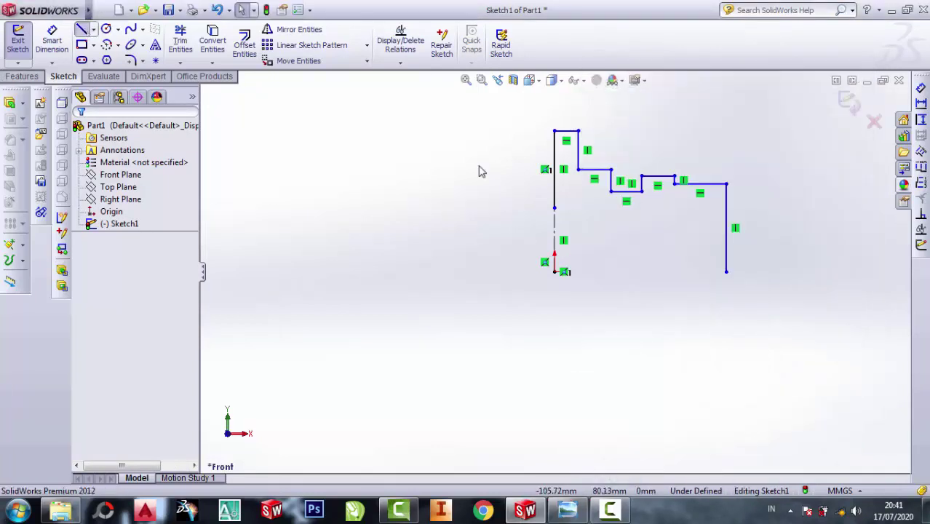
left_click(726, 245)
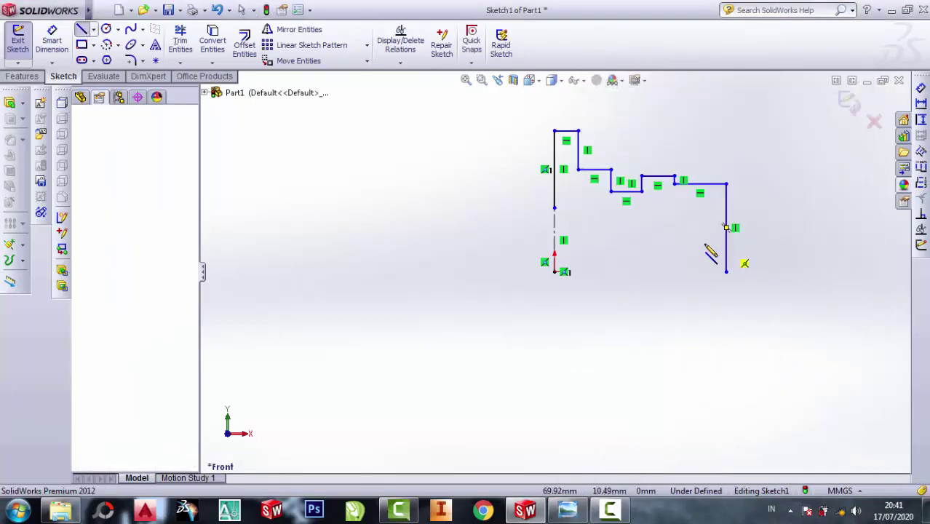
left_click(599, 245)
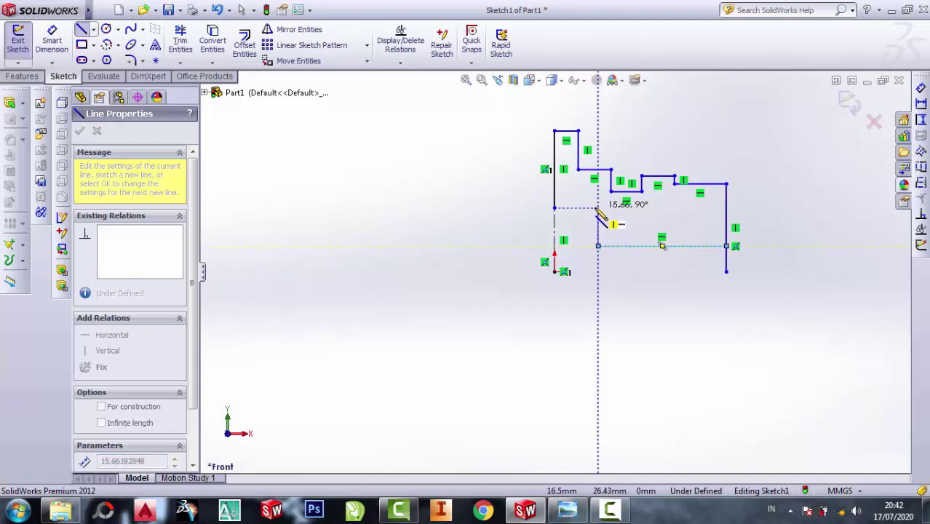
left_click(598, 208)
left_click(554, 208)
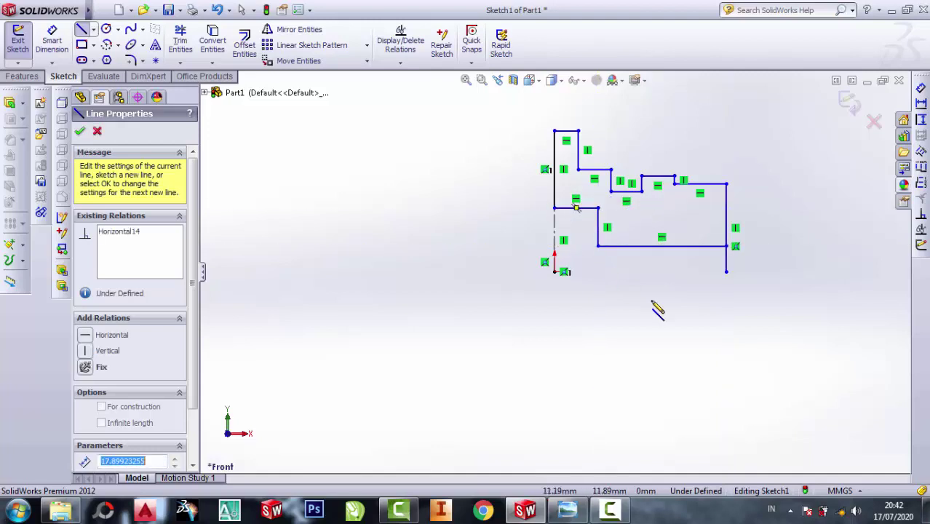
left_click(568, 509)
scroll(690, 228, "down", 1)
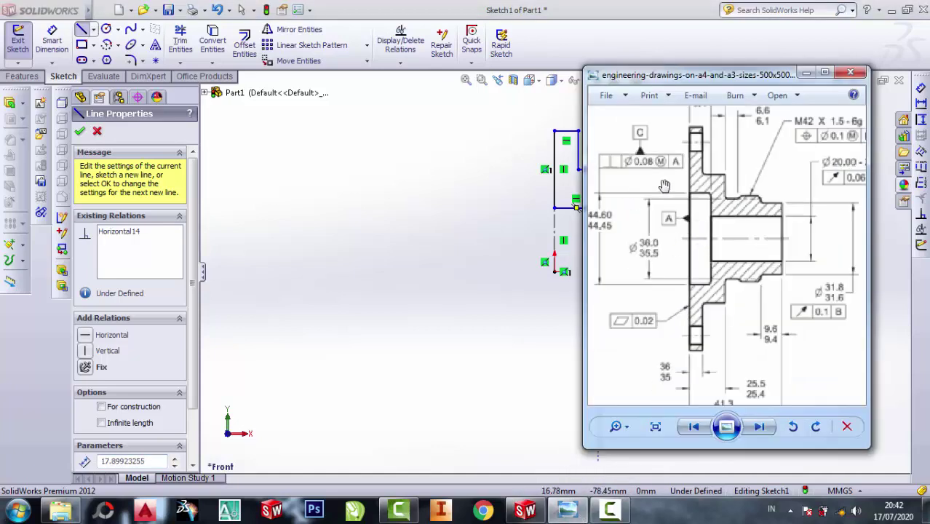
- Zoom the reference drawing onto the Ø44.60/44.45 and Ø36.0/35.5 diameters
scroll(618, 193, "up", 1)
scroll(593, 209, "down", 1)
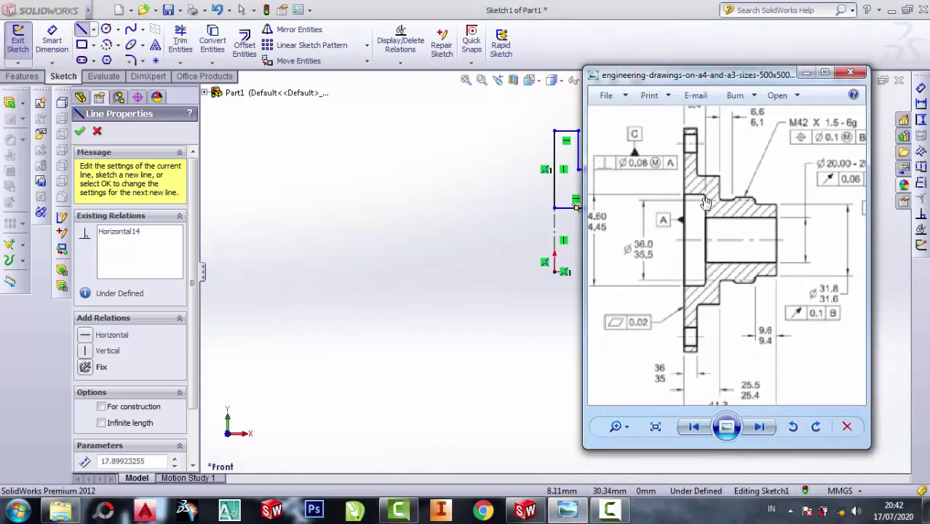
scroll(609, 241, "up", 1)
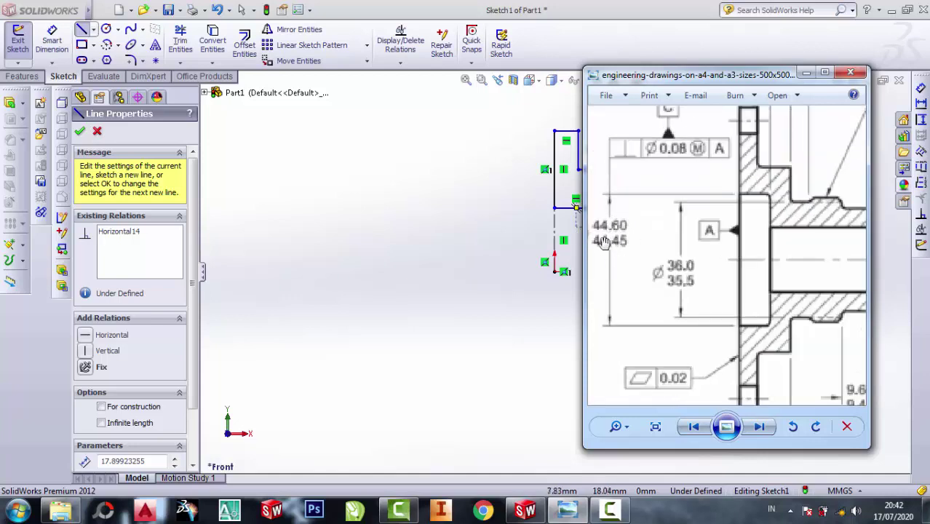
scroll(610, 246, "up", 1)
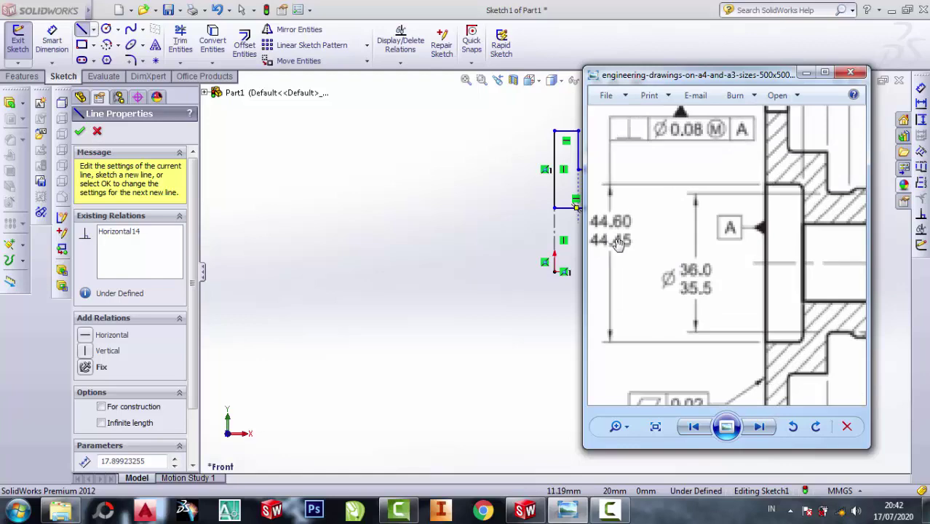
scroll(617, 243, "down", 2)
scroll(648, 243, "up", 2)
scroll(649, 242, "up", 1)
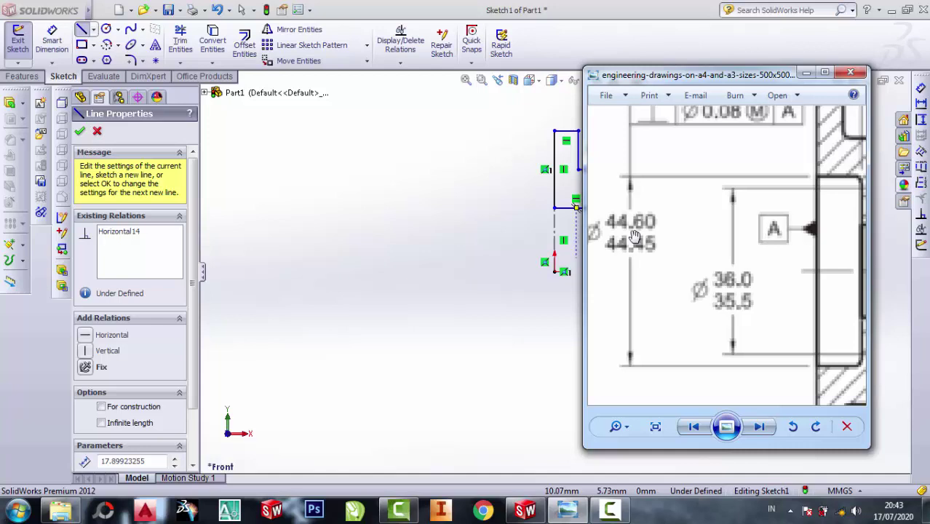
- Dimension the vertical segment rising from the origin as 22.60 mm with Smart Dimension
left_click(51, 38)
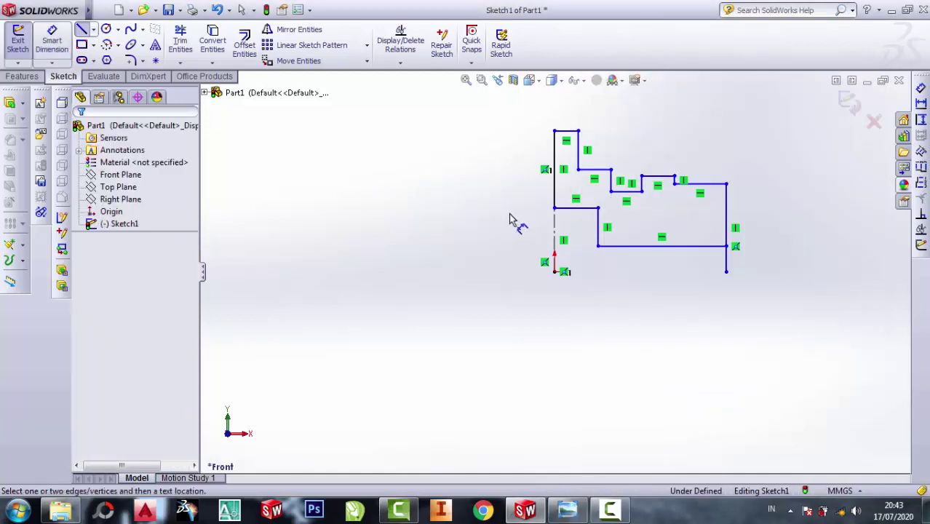
left_click(553, 244)
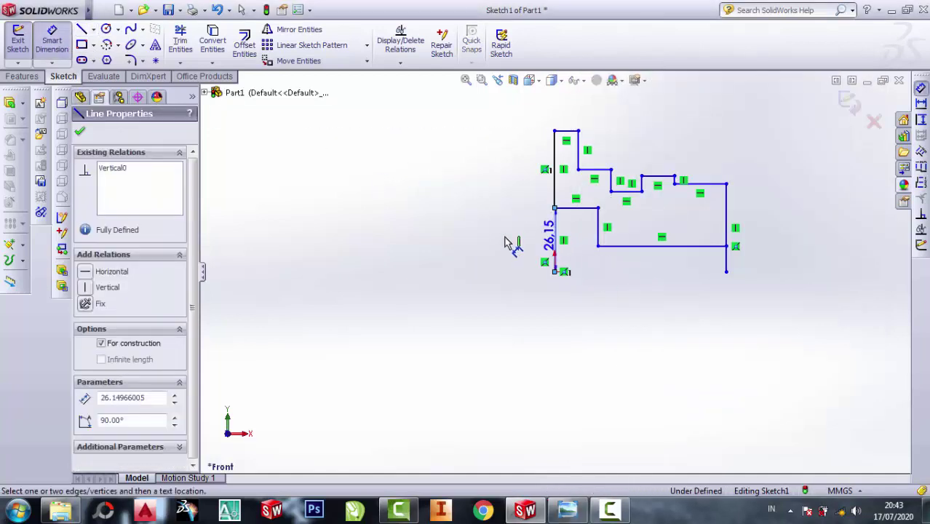
left_click(506, 242)
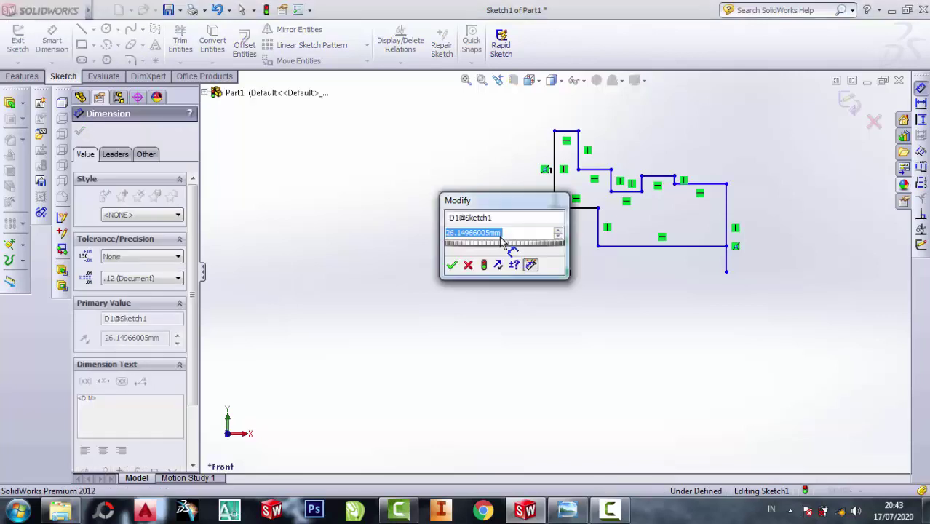
type("22")
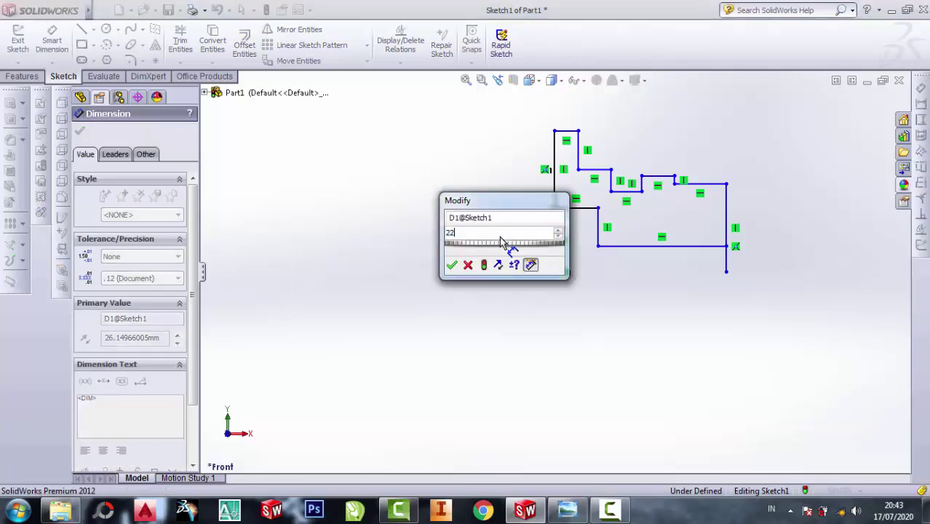
type(".7")
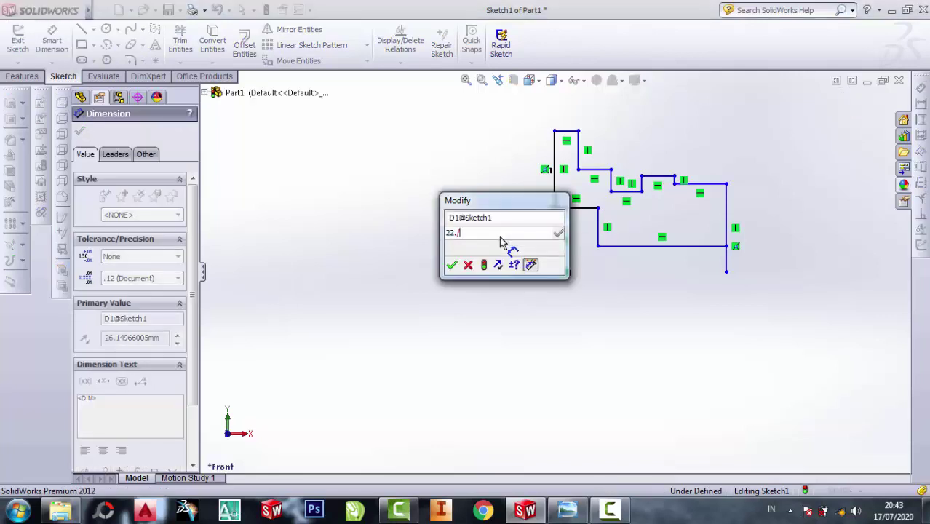
key("BackSpace")
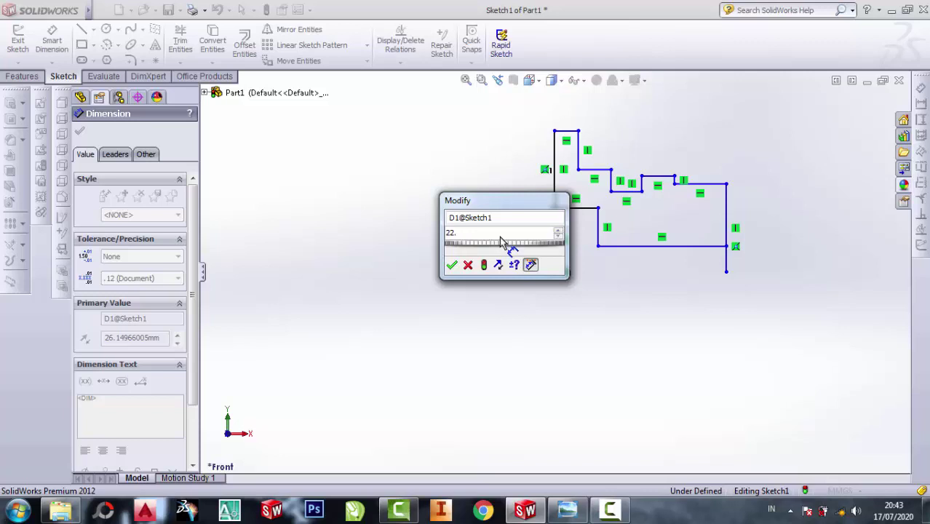
type("40")
key("Return")
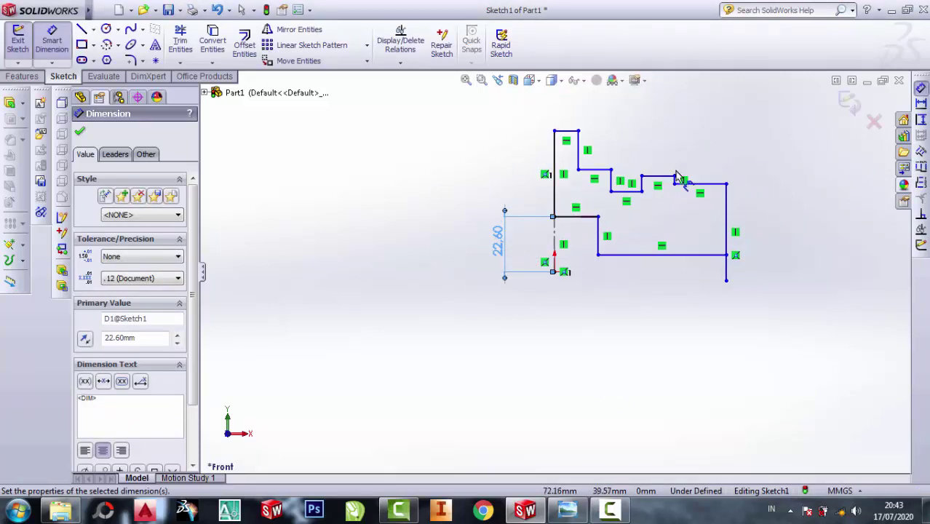
left_click(568, 511)
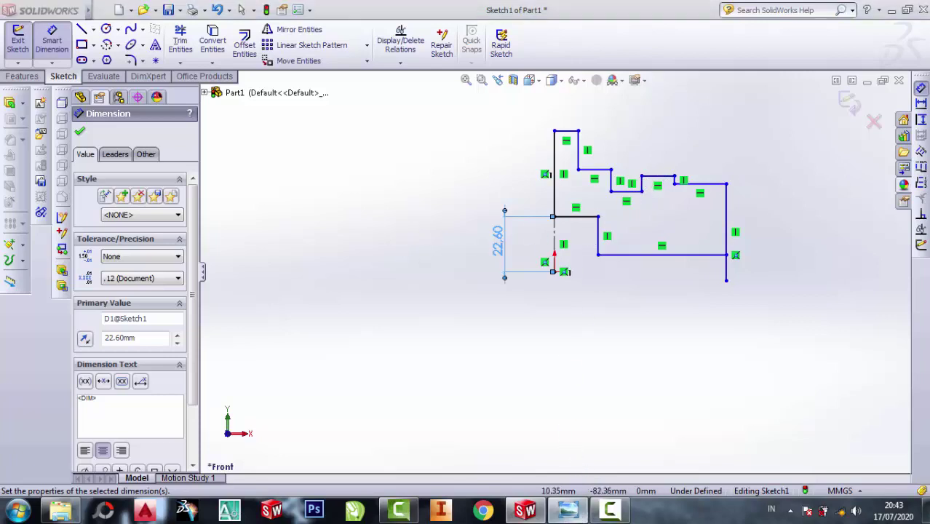
- Pan the drawing to the bolt-circle view's Ø57.6 and Ø100 diameters, then hide it
scroll(738, 207, "down", 4)
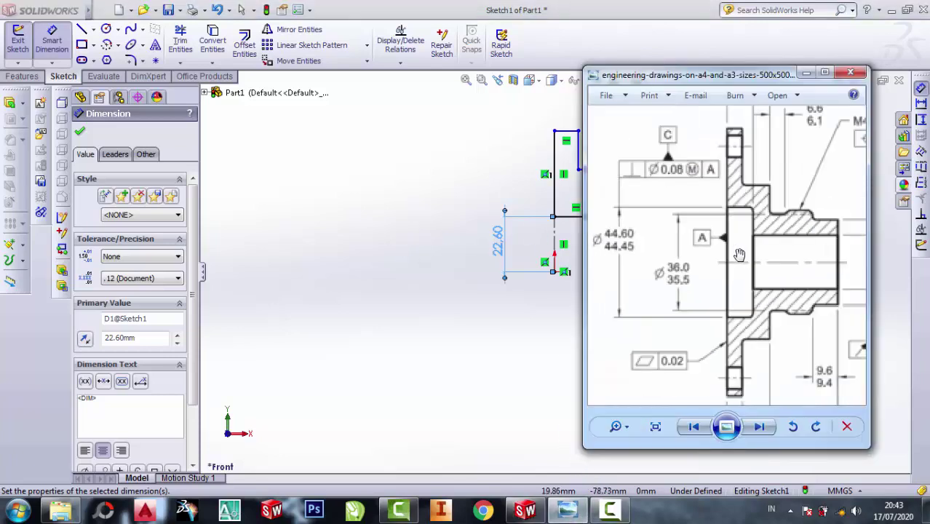
left_click_drag(697, 198, 624, 211)
left_click_drag(859, 165, 787, 189)
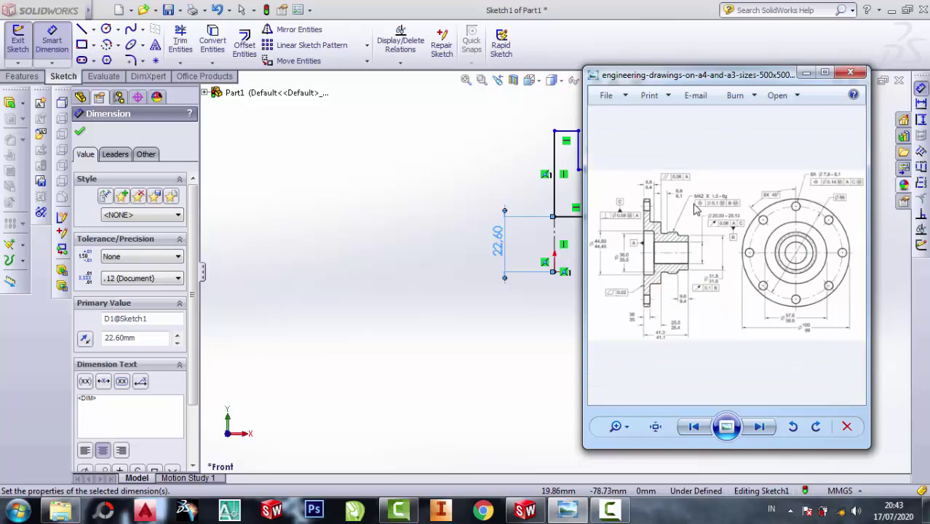
mouse_move(850, 230)
left_mouse_down()
mouse_move(762, 199)
mouse_move(786, 200)
left_mouse_up()
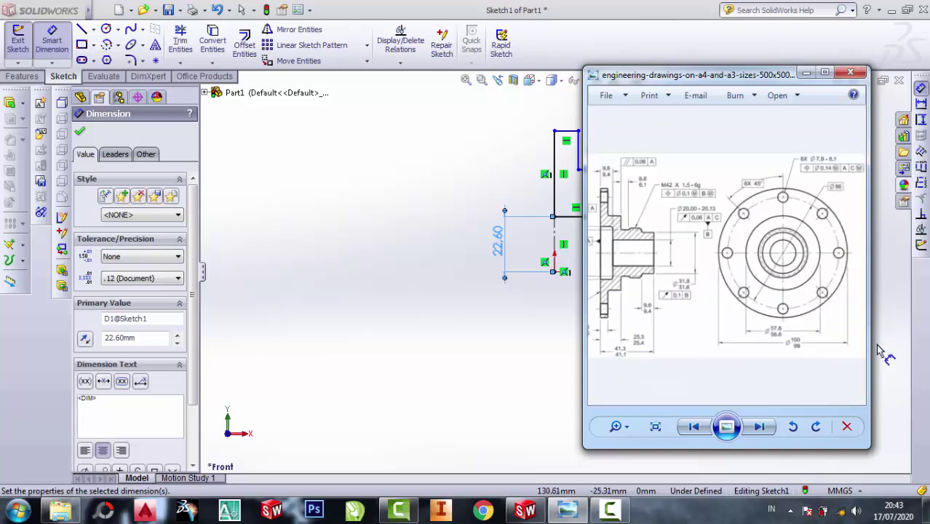
left_click_drag(886, 355, 830, 374)
left_click_drag(708, 237, 689, 204)
scroll(797, 399, "up", 3)
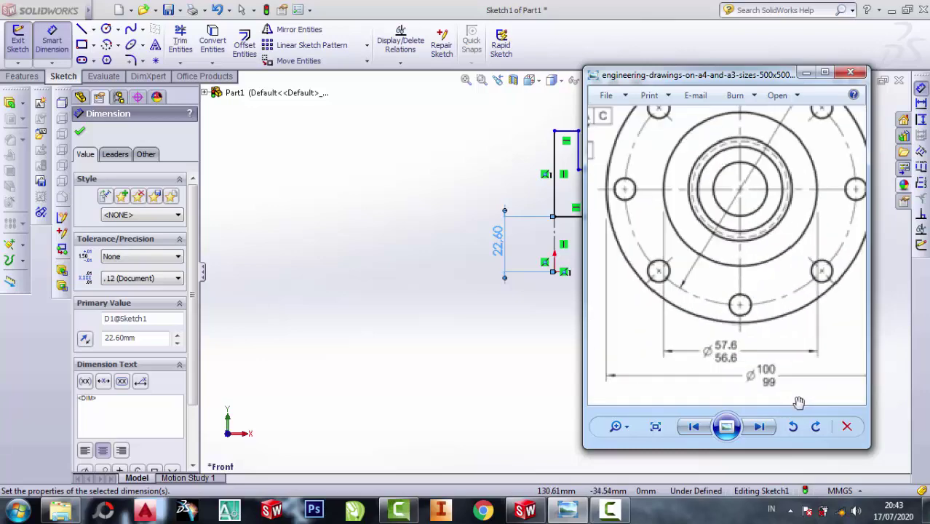
scroll(797, 397, "up", 2)
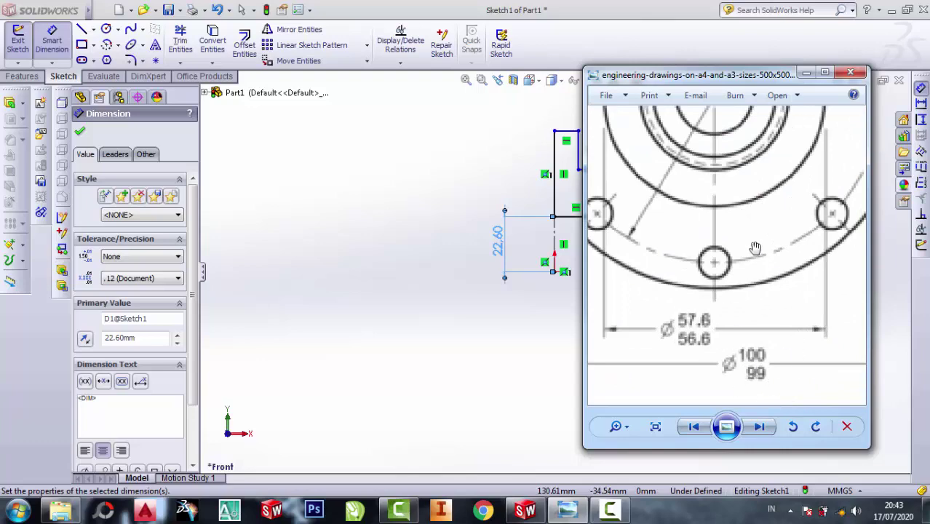
left_click(805, 73)
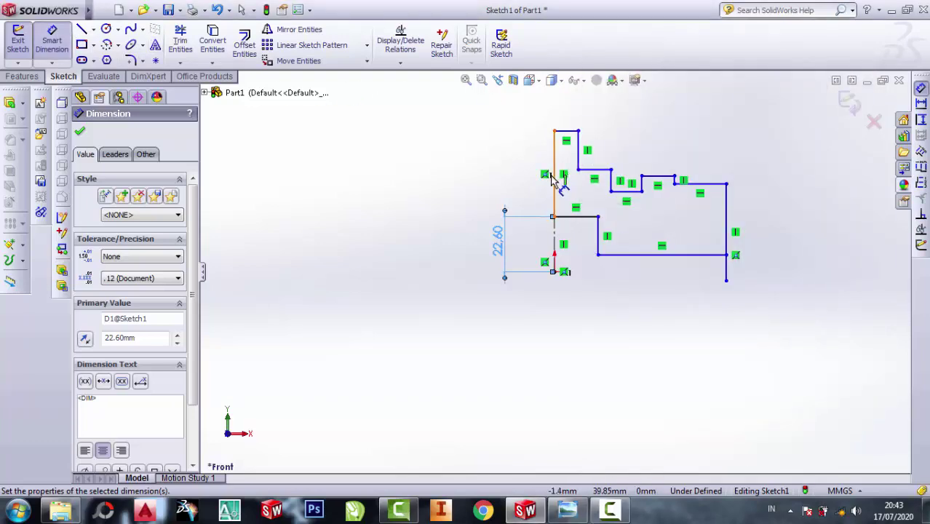
- Dimension the top endpoint to the origin as a 50 mm overall height
left_click(555, 131)
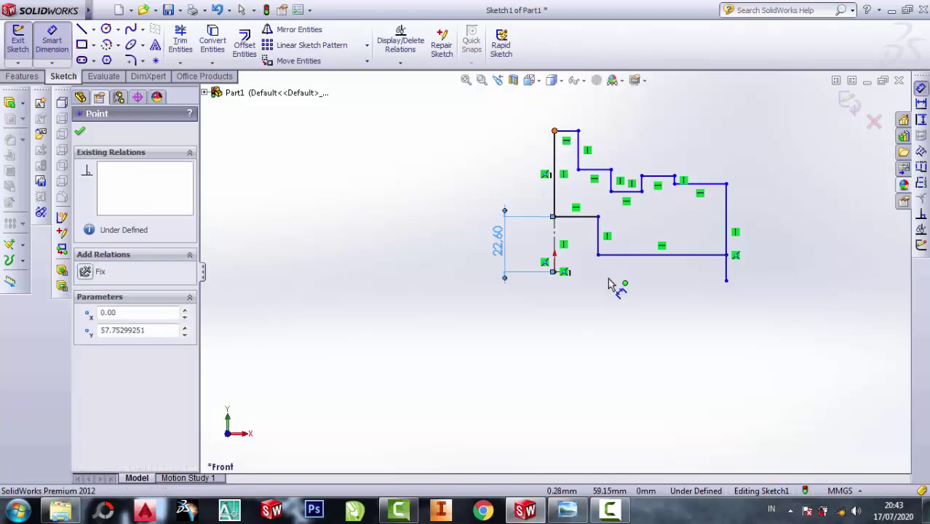
left_click(555, 272)
left_click(437, 204)
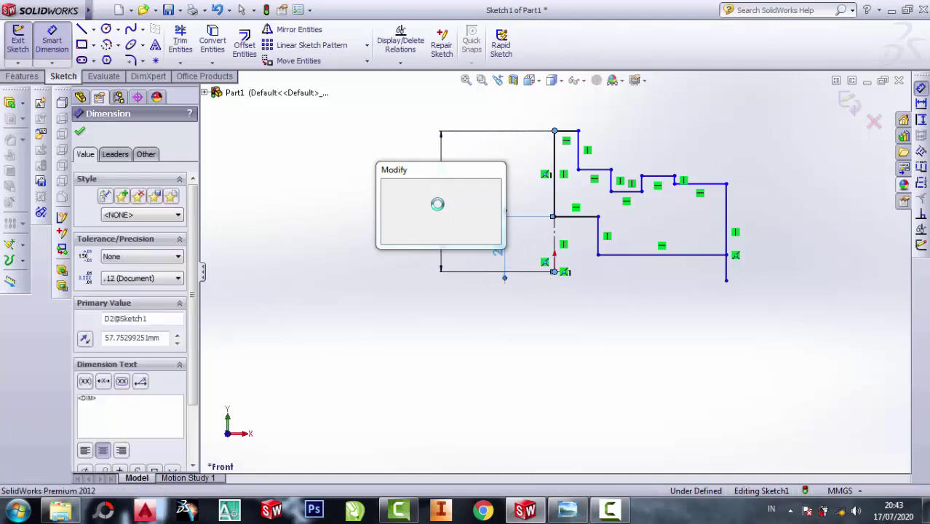
type("50")
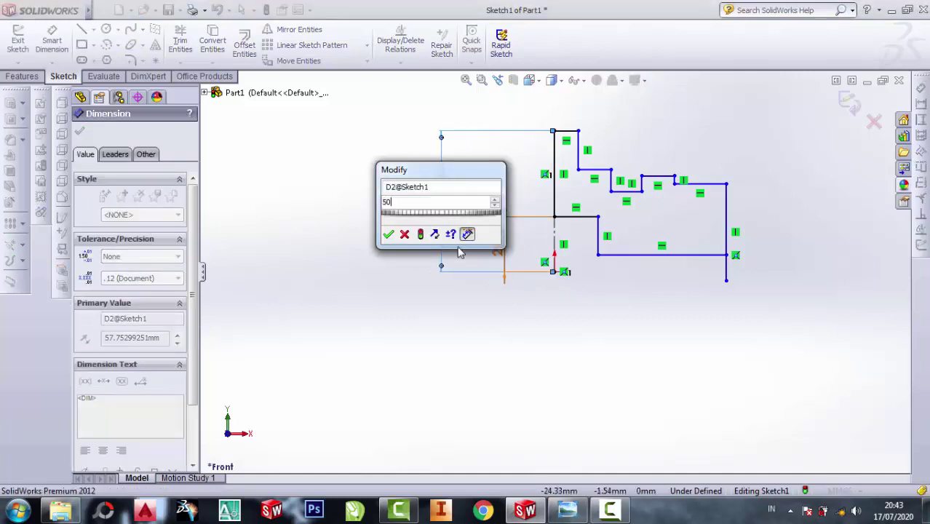
left_click(389, 234)
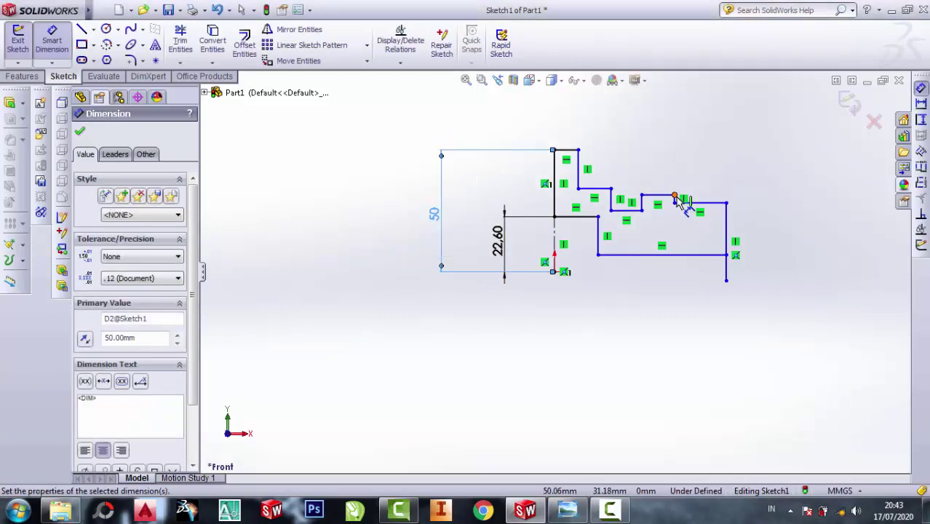
- Check the drawing, then dimension the short top line as 9.60 mm wide
left_click(567, 511)
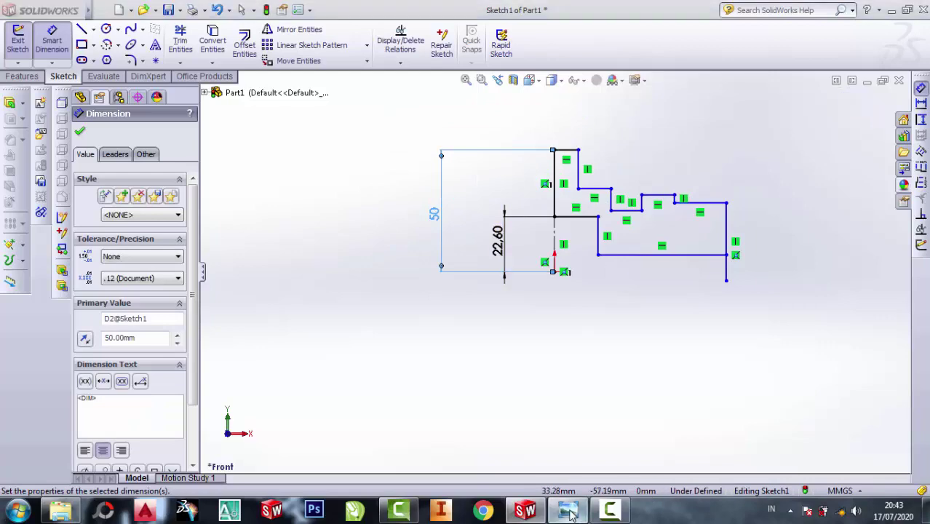
scroll(746, 215, "down", 2)
scroll(750, 274, "down", 2)
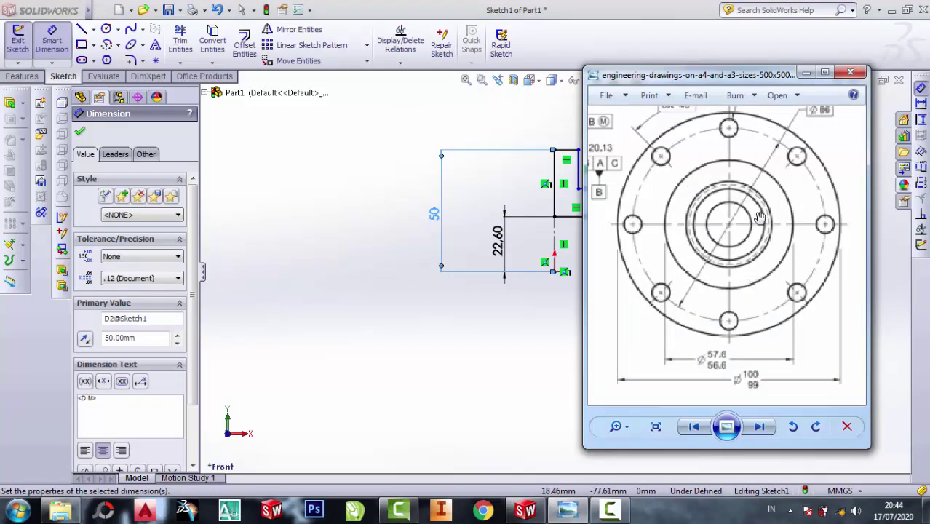
scroll(757, 220, "up", 1)
scroll(678, 228, "up", 1)
scroll(627, 254, "up", 2)
scroll(652, 200, "up", 1)
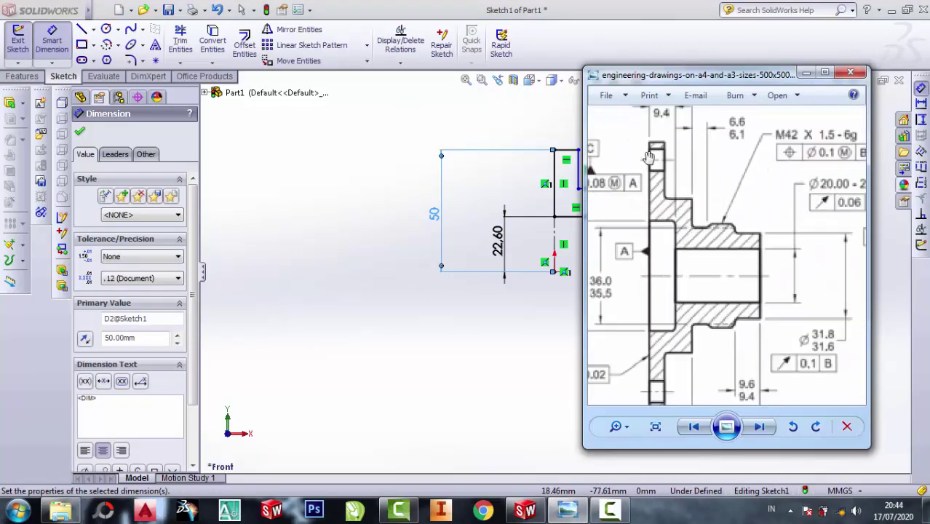
scroll(671, 138, "up", 2)
scroll(671, 138, "up", 2)
scroll(671, 139, "up", 1)
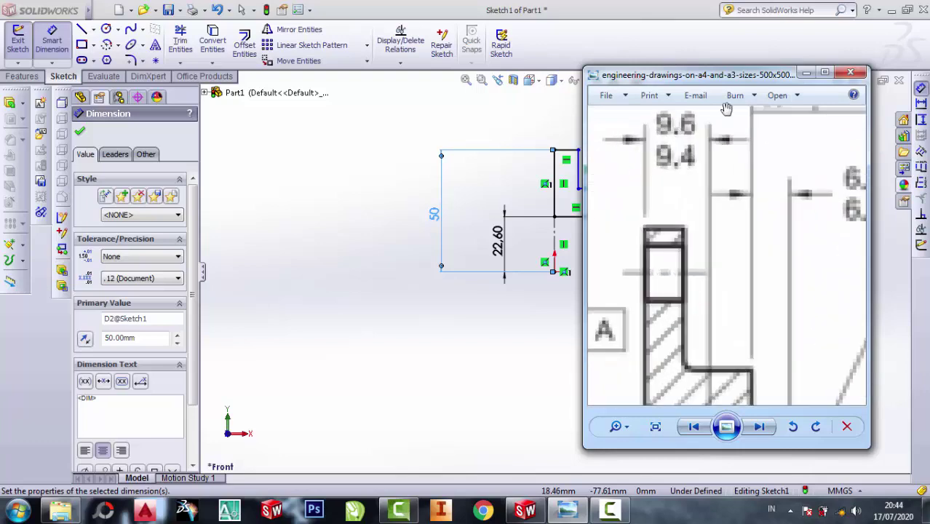
left_click(813, 78)
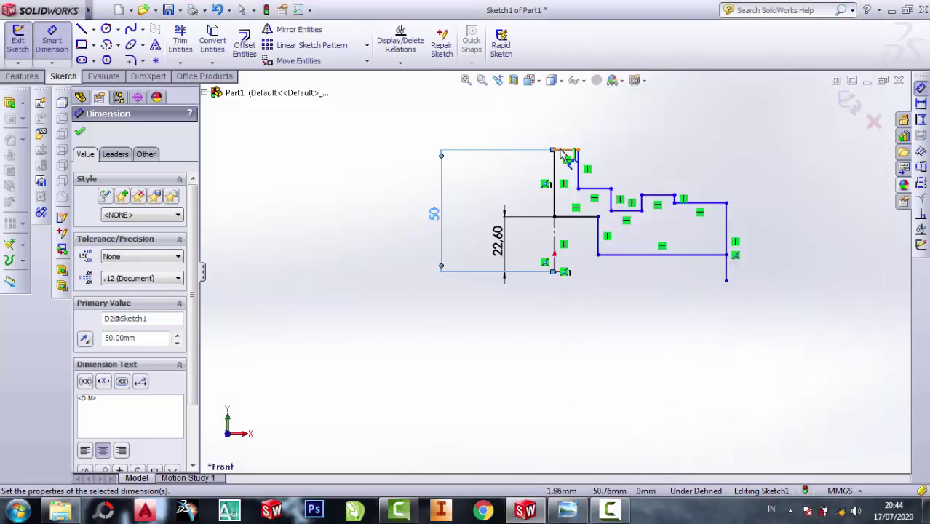
left_click(569, 149)
left_click(569, 118)
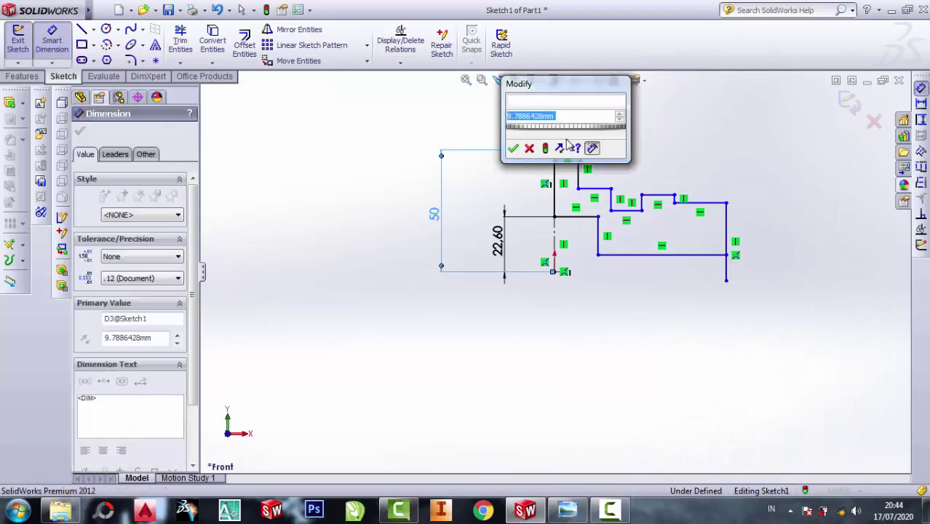
type("9.788")
type("6")
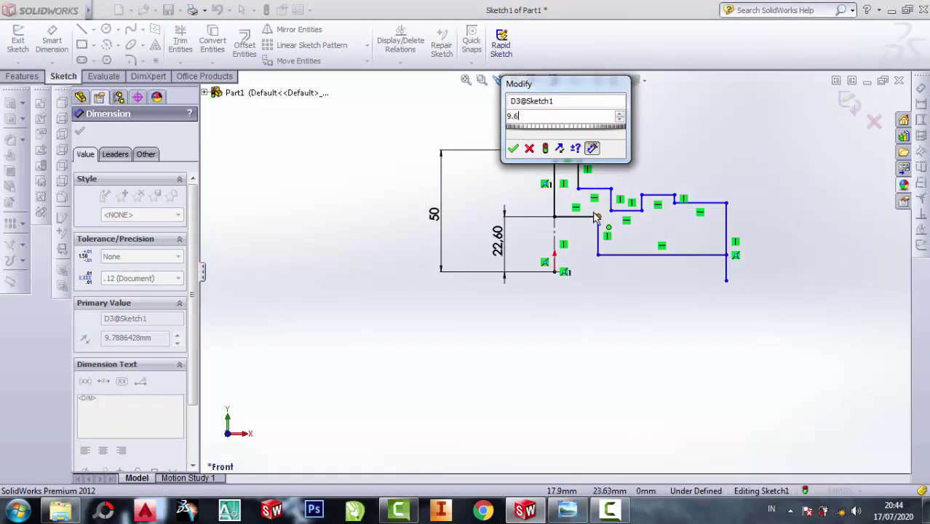
left_click(513, 148)
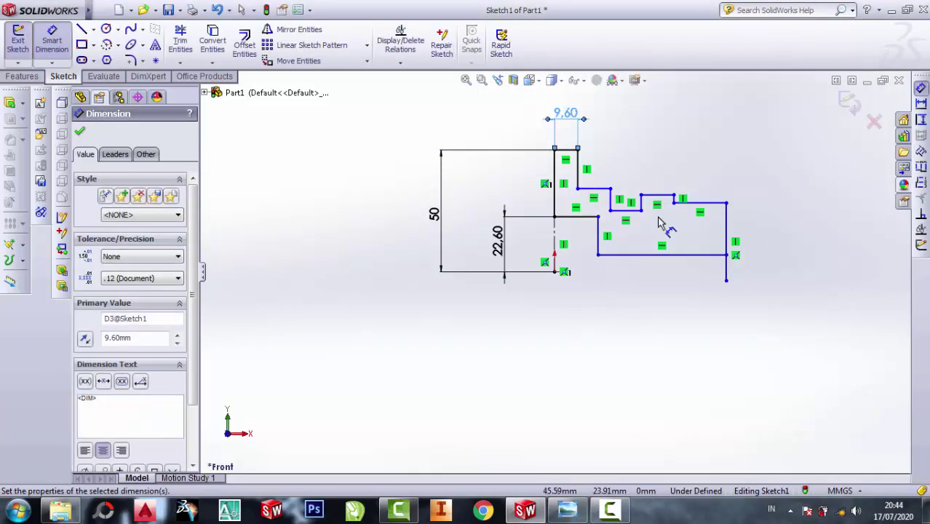
- Zoom the flange drawing to read the Ø31.8/31.6 diameter, then minimize Photo Viewer
left_click(570, 513)
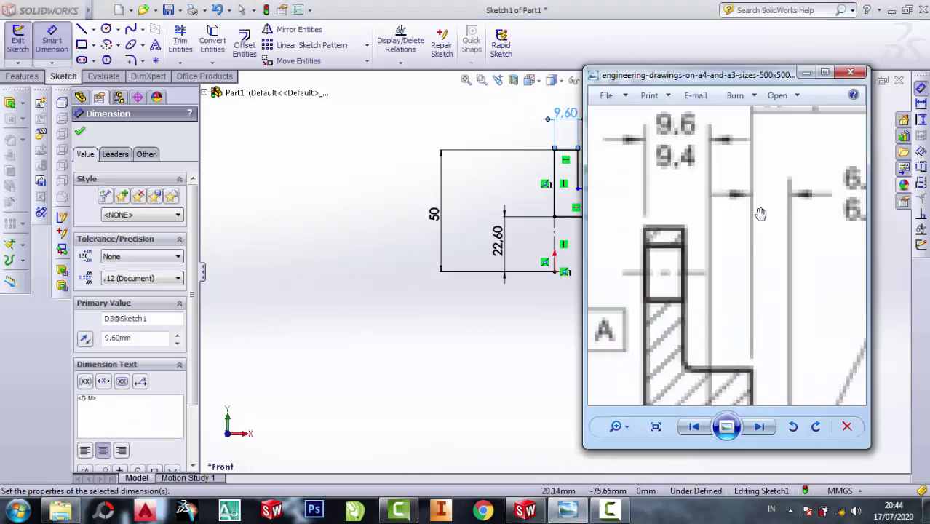
scroll(688, 204, "down", 1)
scroll(688, 206, "down", 1)
scroll(690, 207, "down", 1)
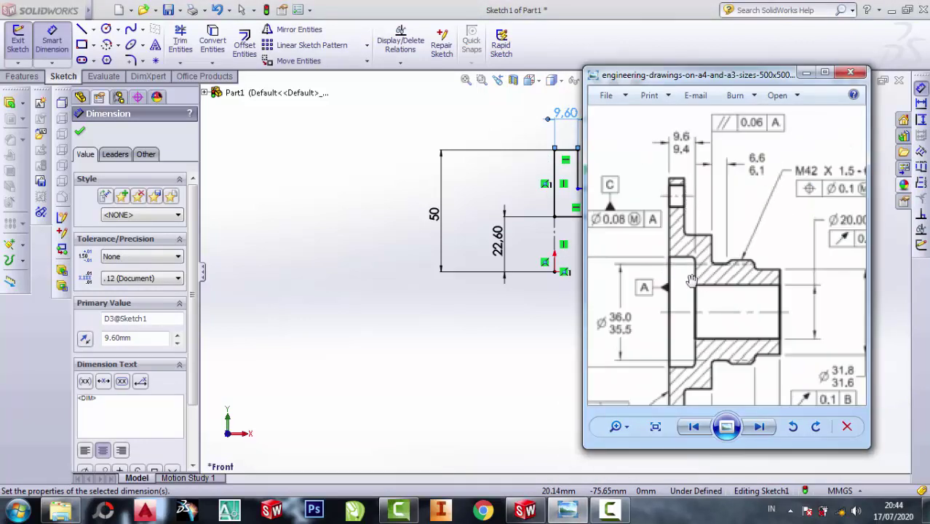
scroll(680, 270, "up", 1)
scroll(692, 248, "down", 1)
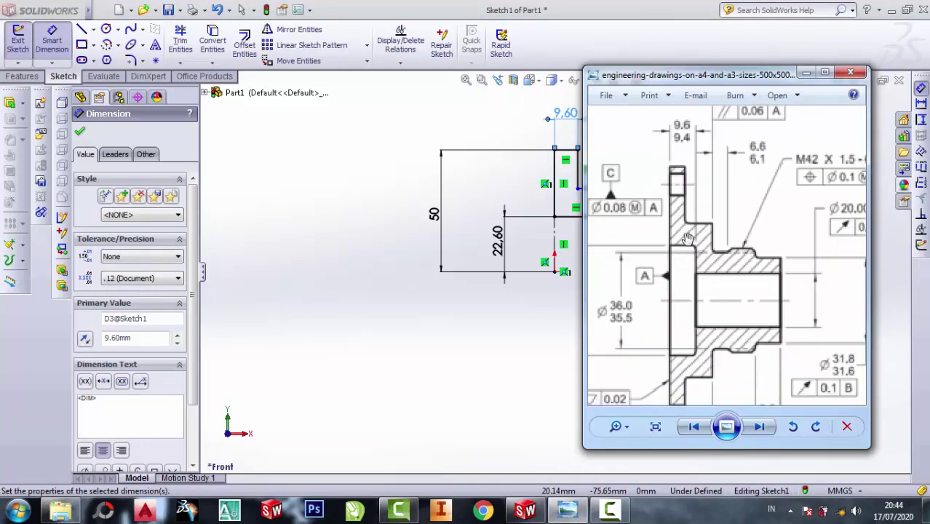
scroll(689, 239, "up", 1)
scroll(689, 238, "down", 1)
scroll(699, 227, "down", 1)
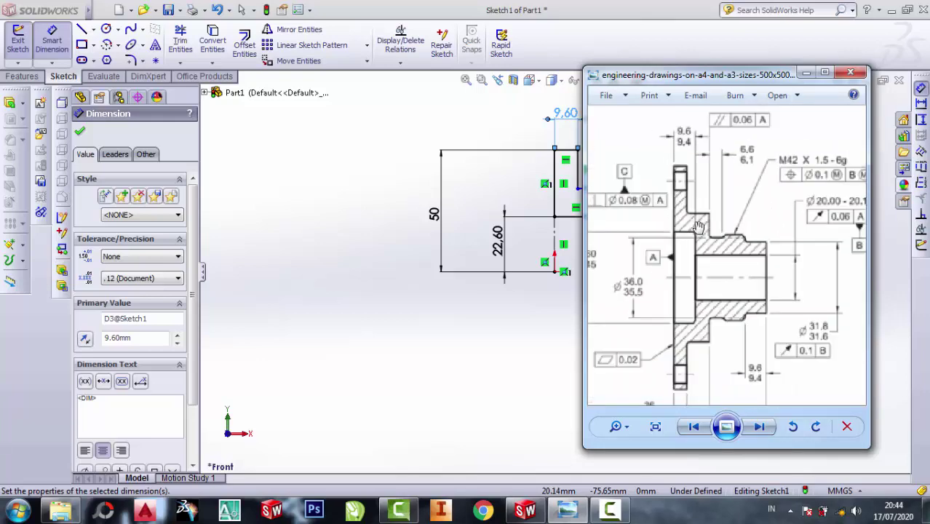
scroll(708, 225, "down", 1)
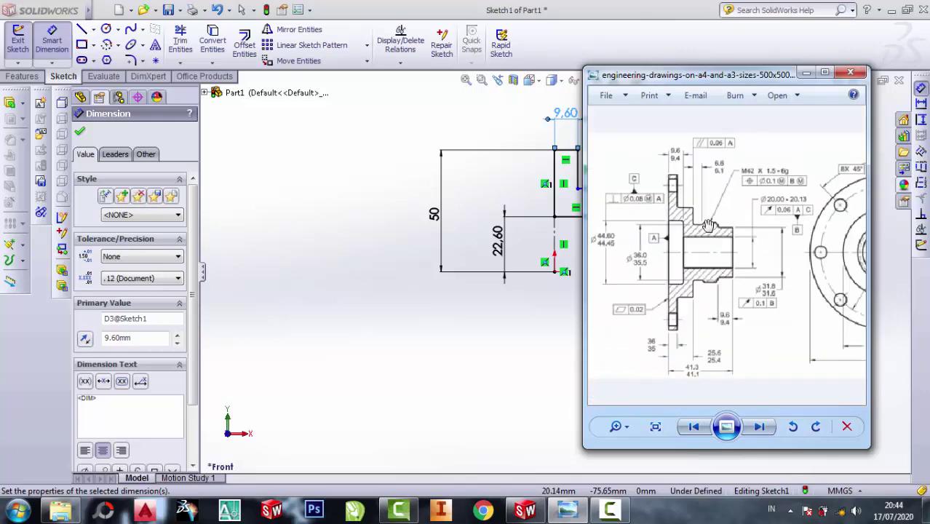
scroll(708, 225, "up", 1)
scroll(658, 211, "down", 1)
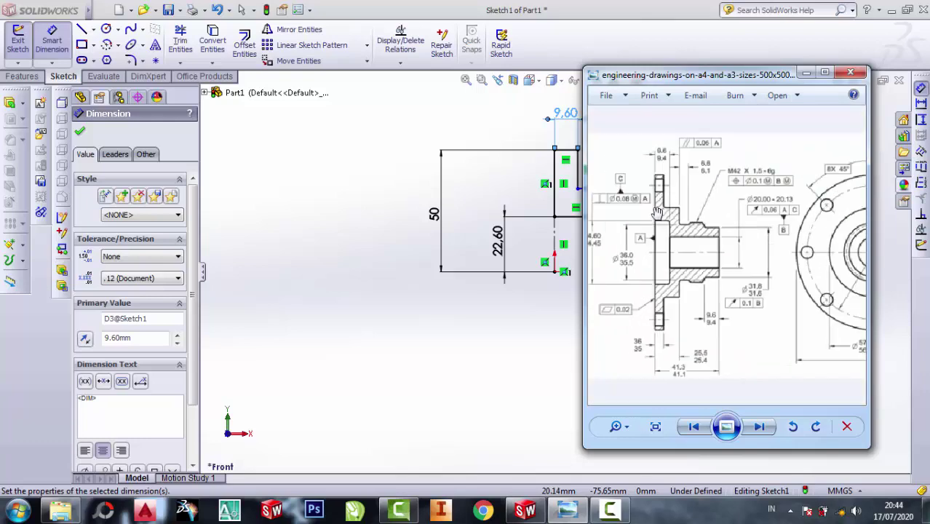
scroll(691, 214, "up", 1)
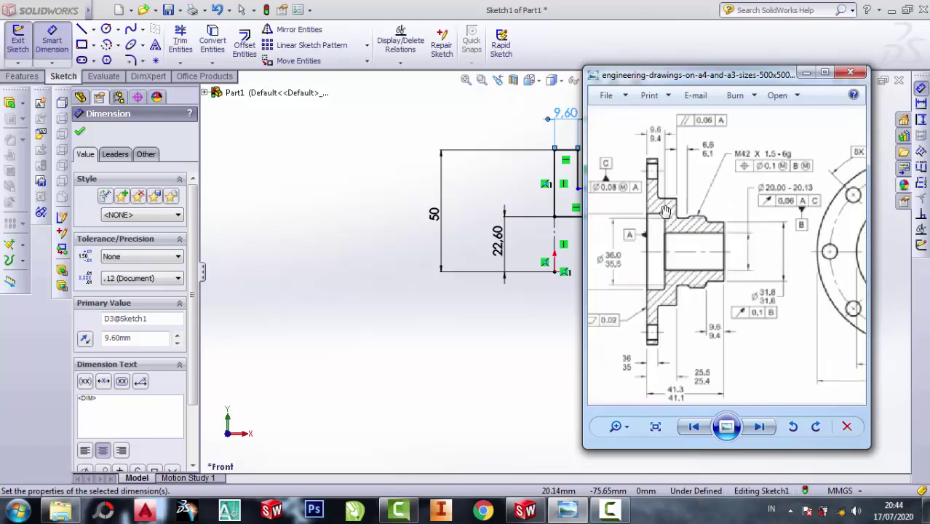
scroll(665, 213, "up", 1)
scroll(685, 201, "up", 1)
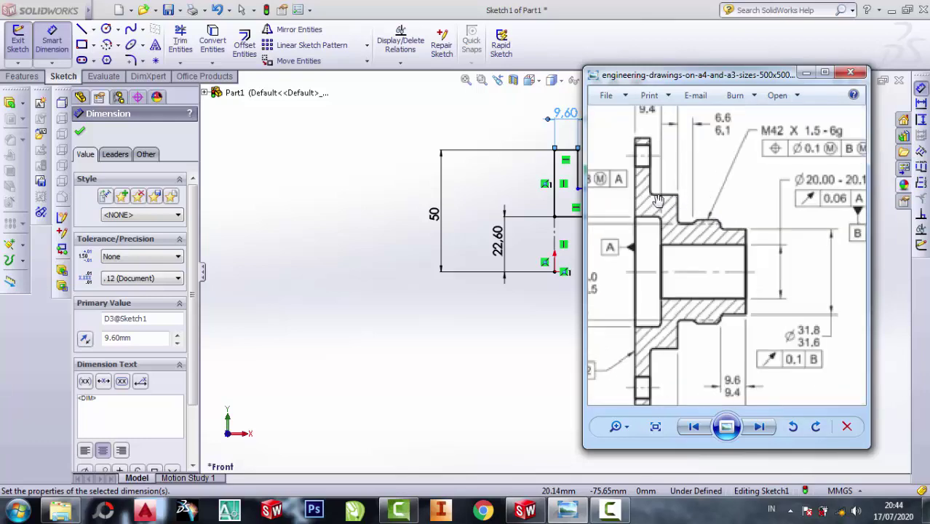
scroll(664, 203, "down", 1)
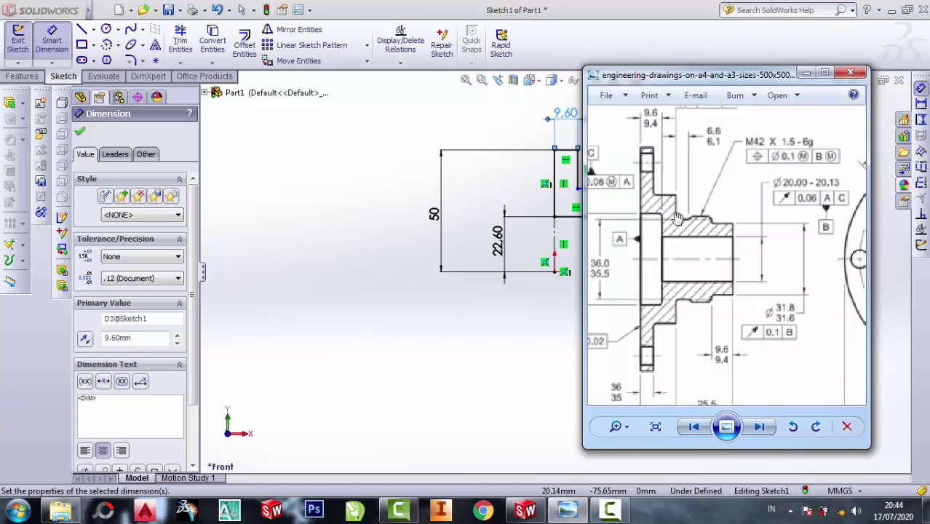
scroll(673, 212, "down", 1)
scroll(649, 201, "up", 1)
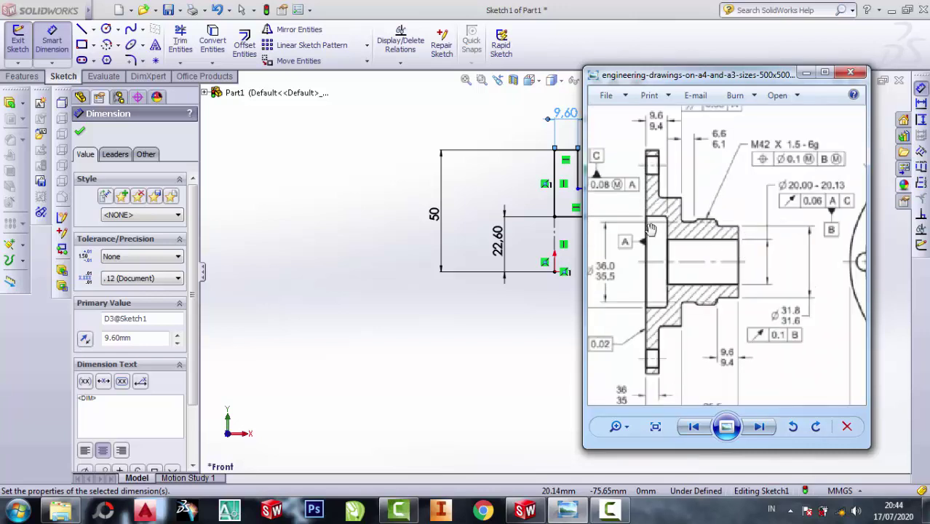
scroll(651, 178, "up", 1)
scroll(651, 178, "down", 1)
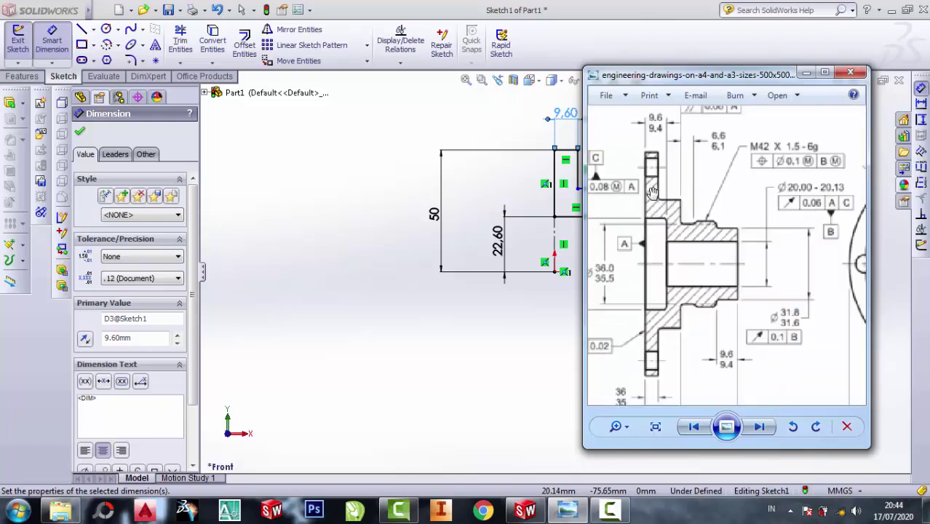
scroll(732, 251, "down", 1)
scroll(751, 245, "up", 1)
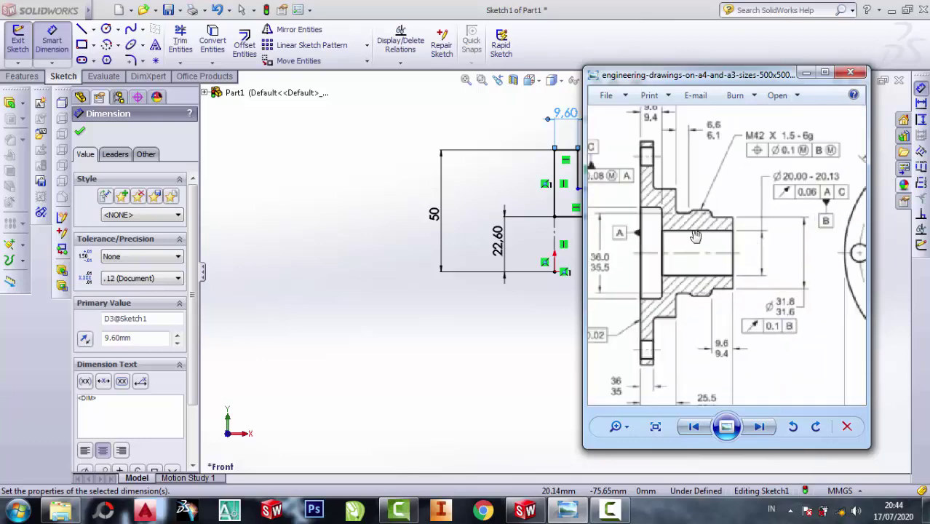
scroll(727, 229, "up", 1)
scroll(701, 218, "down", 1)
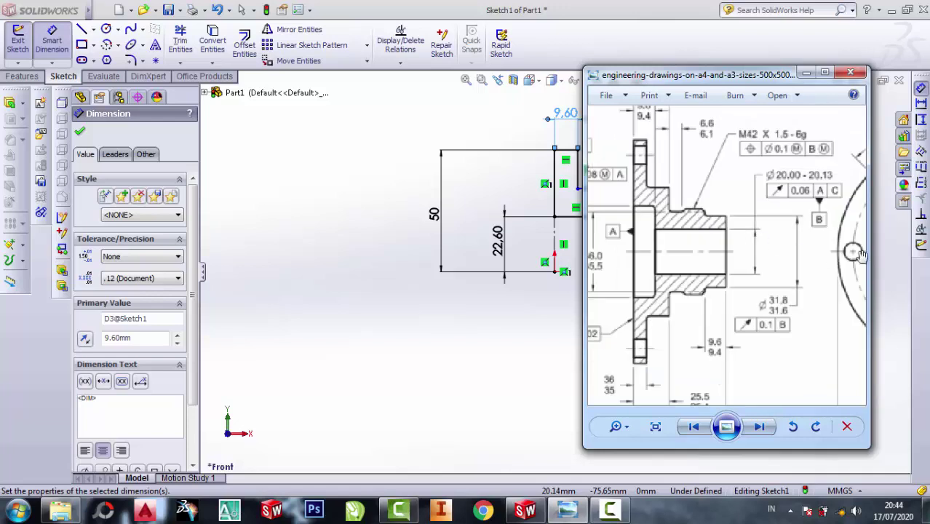
scroll(834, 272, "up", 2)
scroll(736, 342, "up", 1)
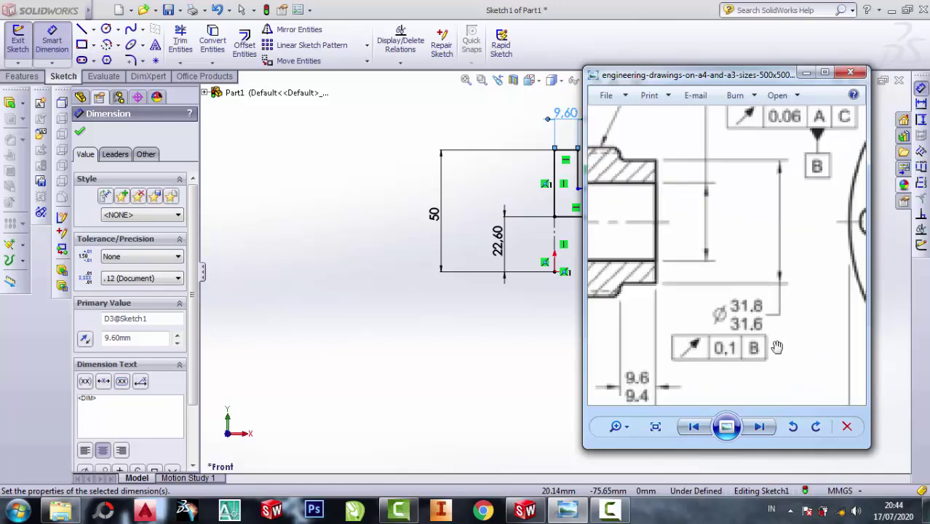
scroll(739, 335, "up", 1)
scroll(746, 291, "down", 1)
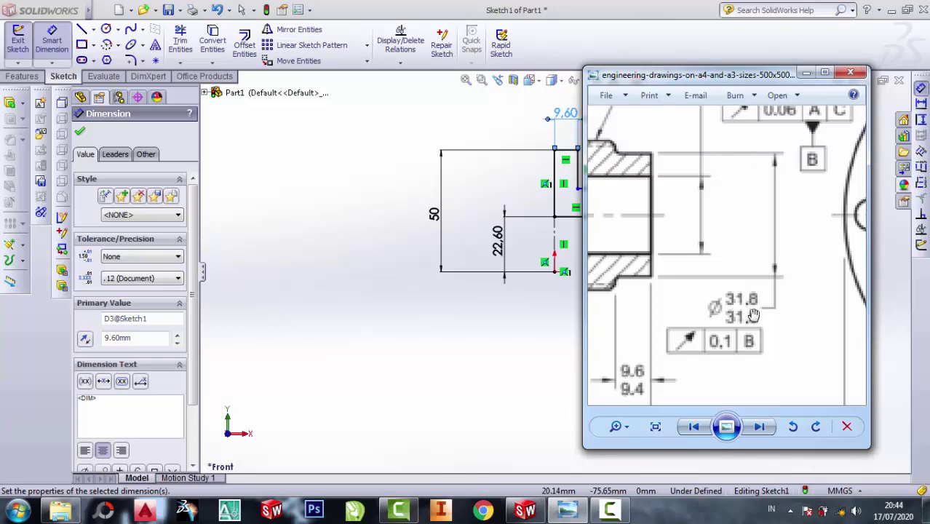
scroll(770, 325, "up", 1)
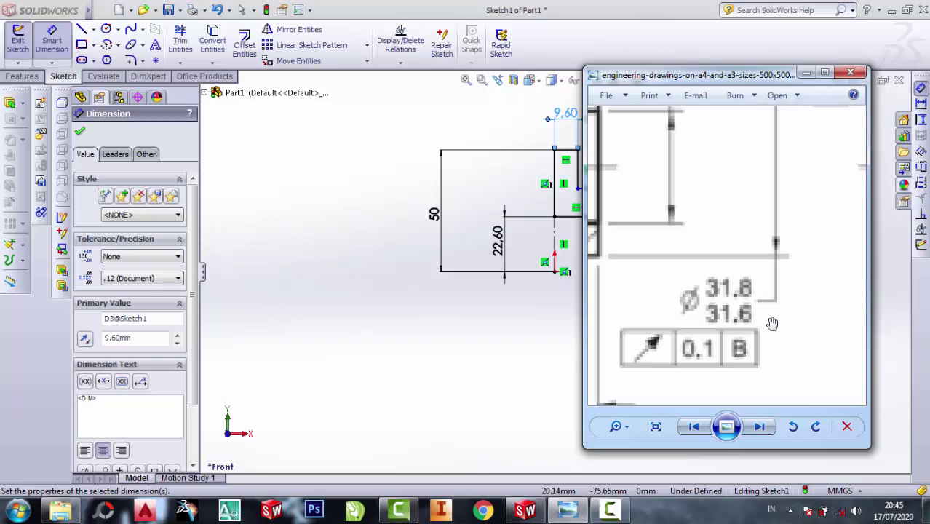
left_click(807, 72)
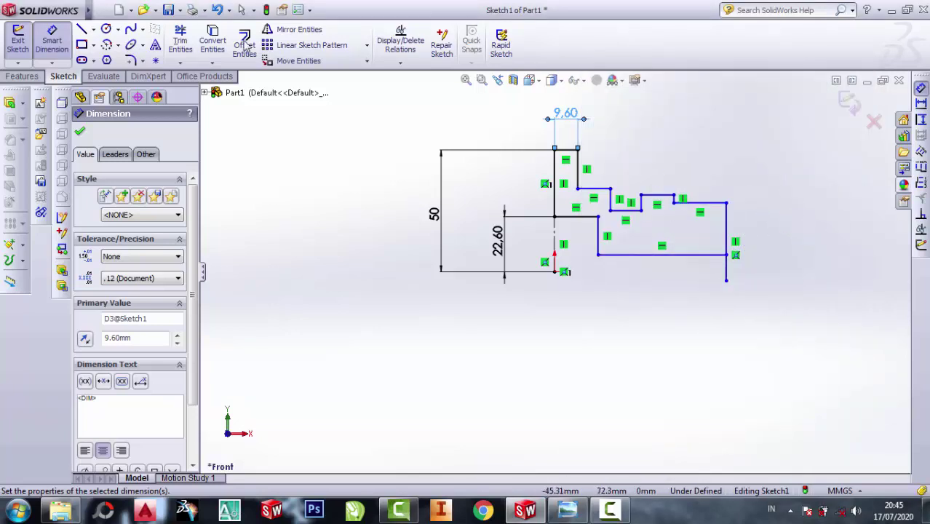
- Trim the right vertical line's stub below the bottom edge so the lower-right corner closes
left_click(188, 45)
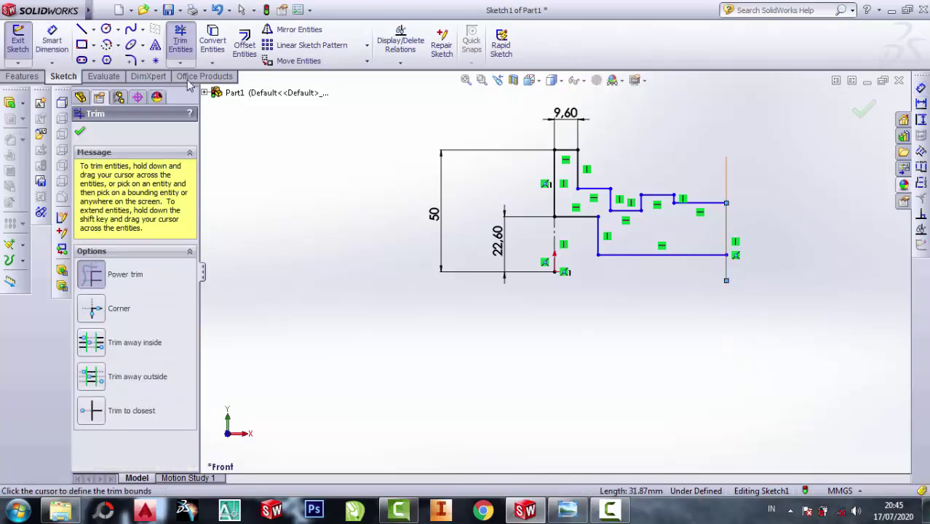
key("Escape")
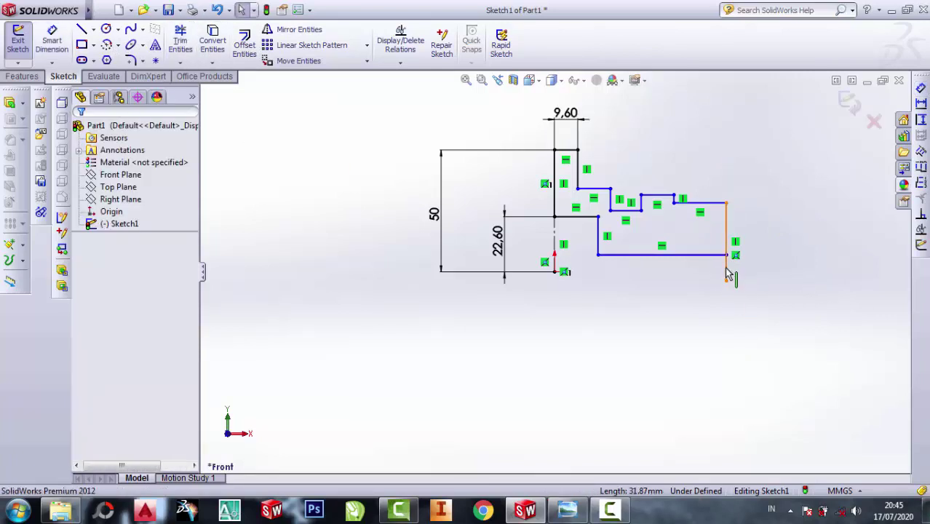
left_click(728, 273)
left_click(720, 254)
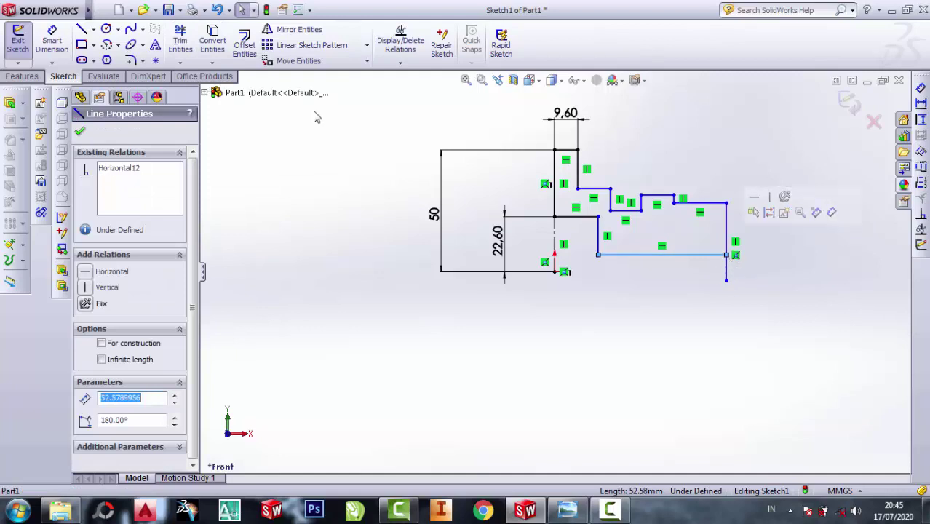
left_click(102, 10)
left_click(346, 176)
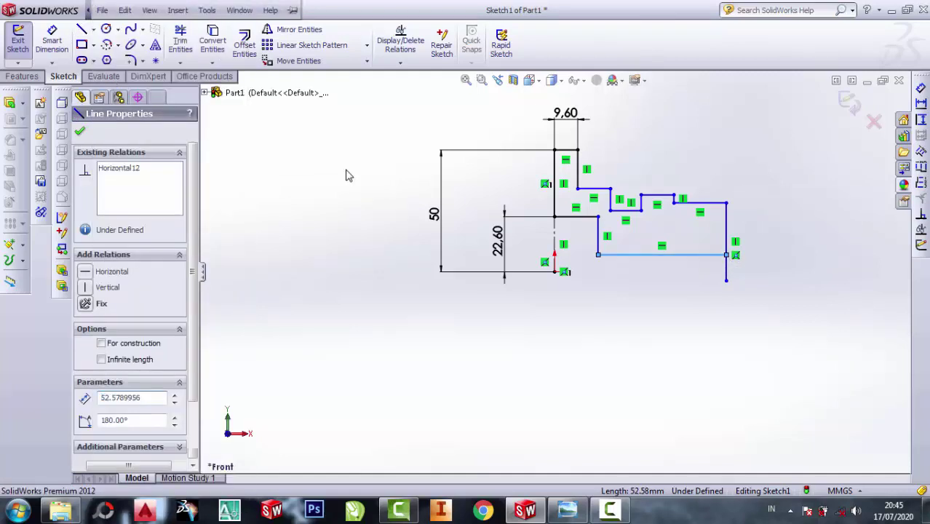
left_click(181, 42)
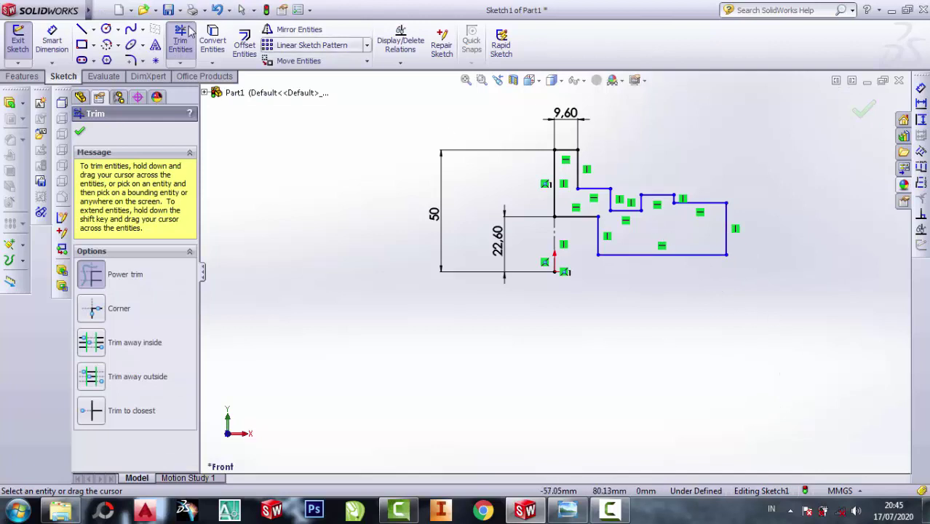
left_click(52, 40)
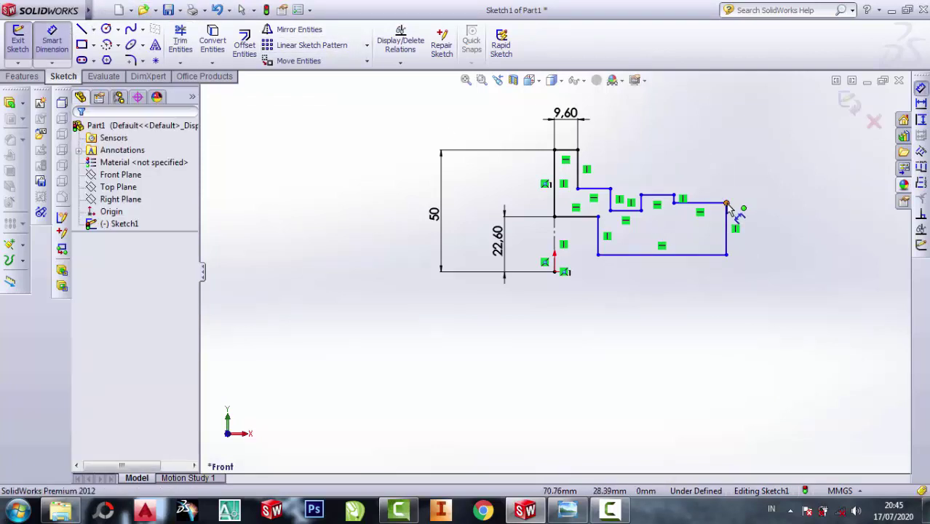
- Dimension the outer step's top-right corner 15.80 mm above the origin
left_click(727, 204)
left_click(563, 272)
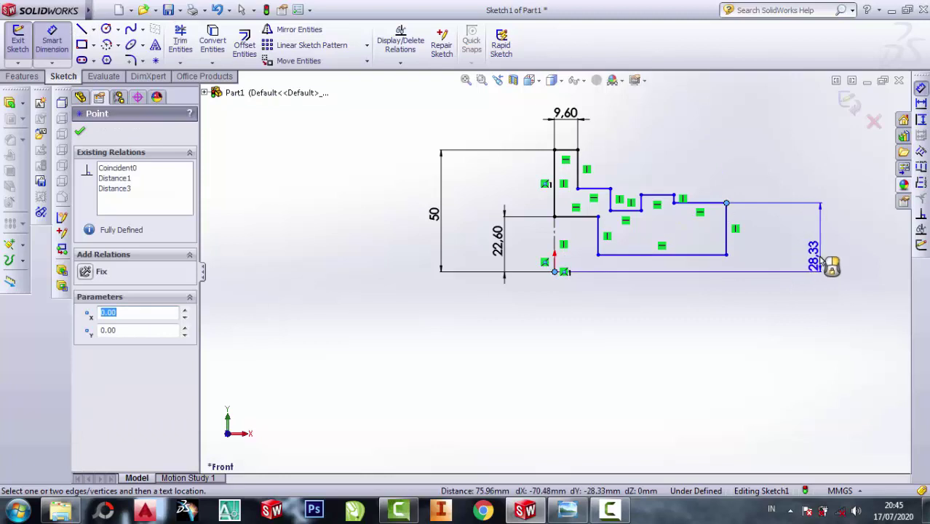
left_click(821, 256)
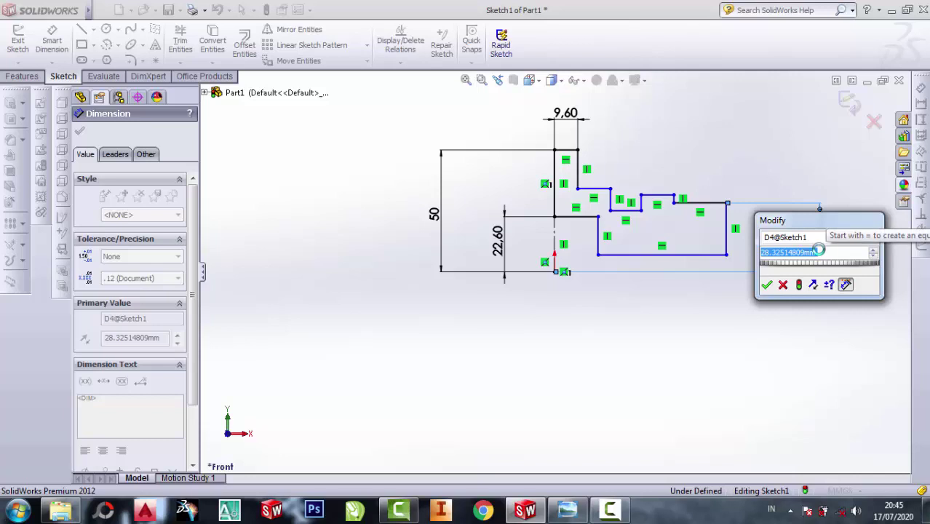
type("15.80mm")
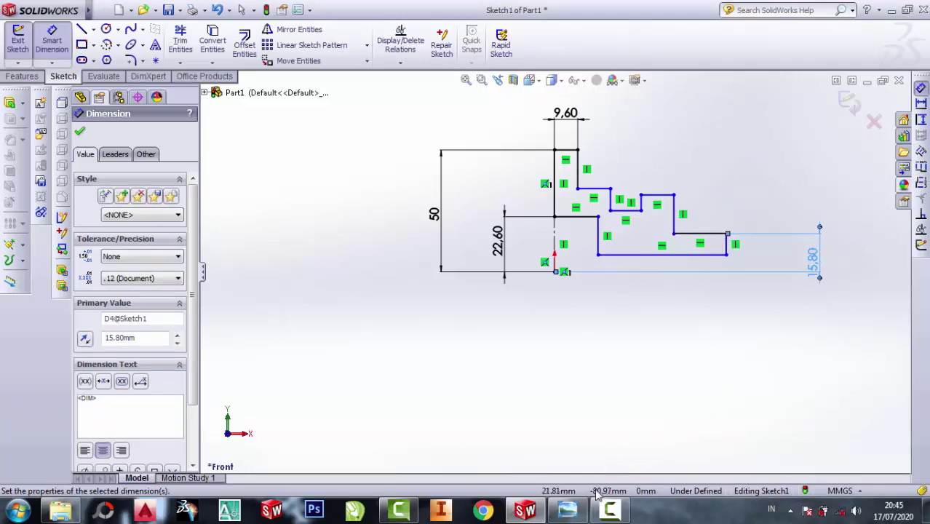
left_click(568, 510)
scroll(809, 233, "down", 2)
scroll(759, 249, "down", 2)
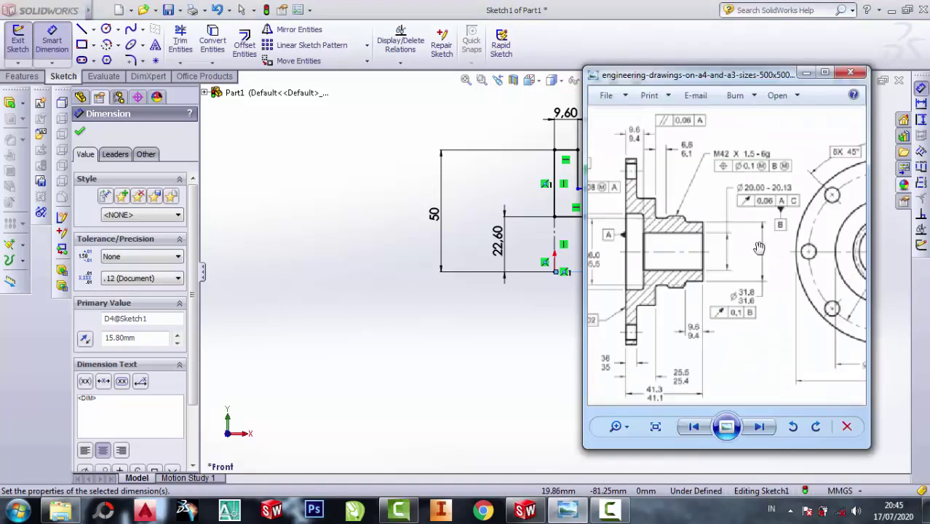
left_click(806, 73)
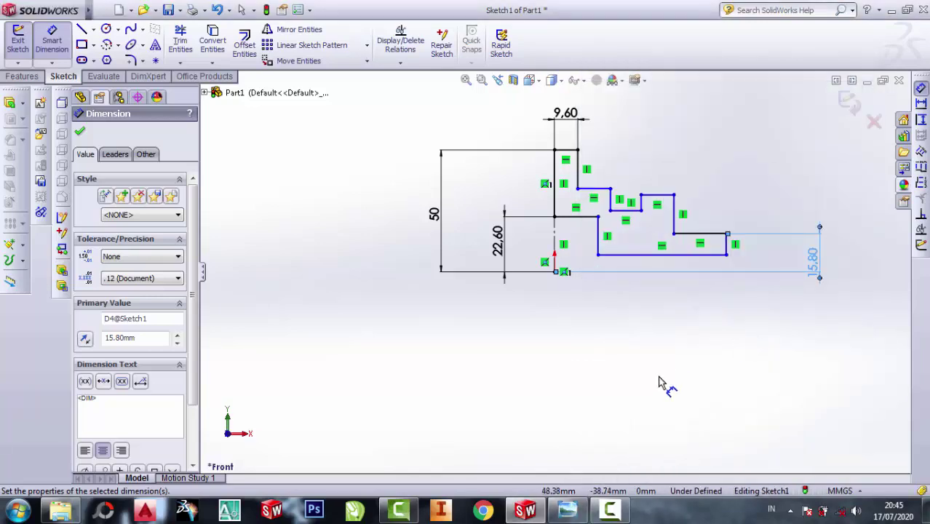
left_click(568, 510)
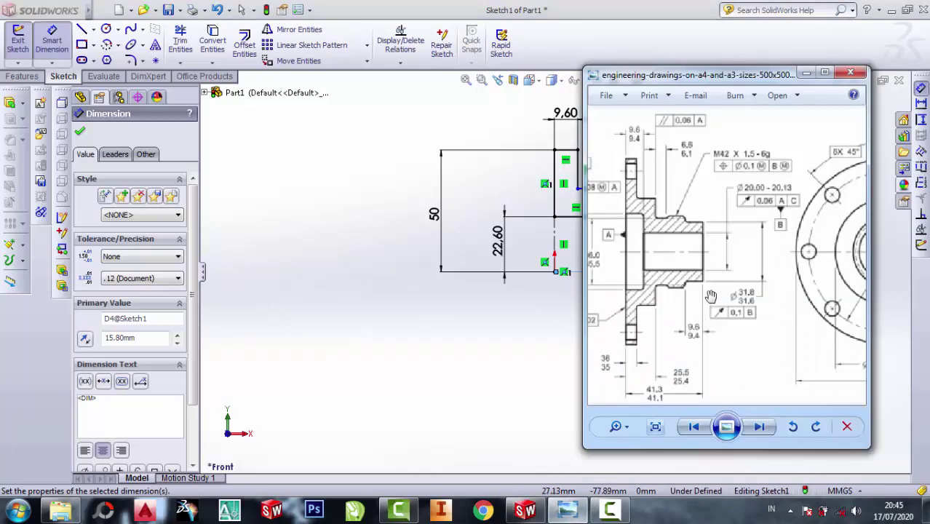
scroll(652, 219, "up", 1)
scroll(735, 237, "up", 1)
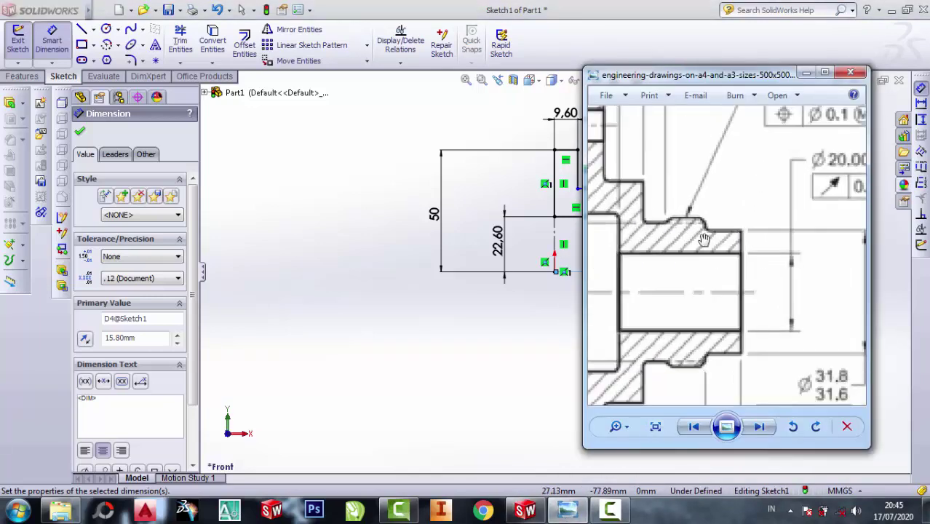
scroll(685, 248, "down", 2)
left_click(807, 73)
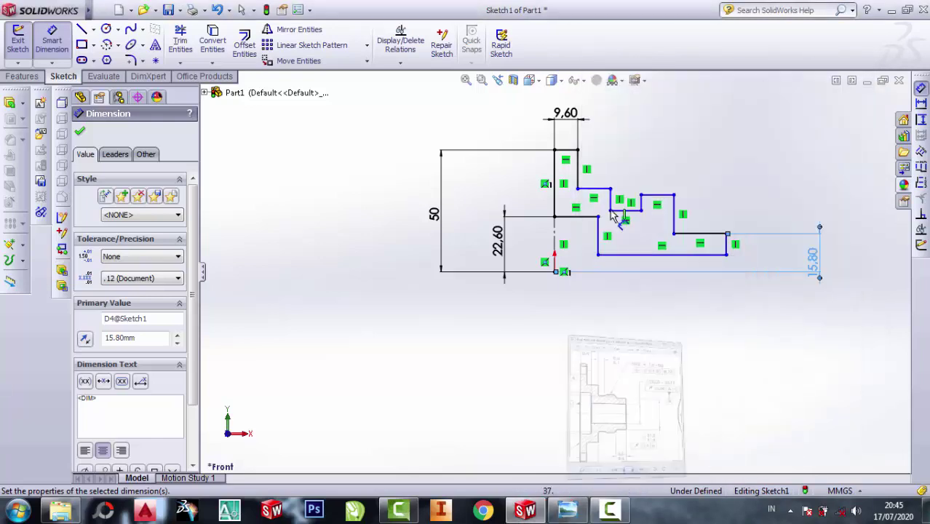
left_click(568, 510)
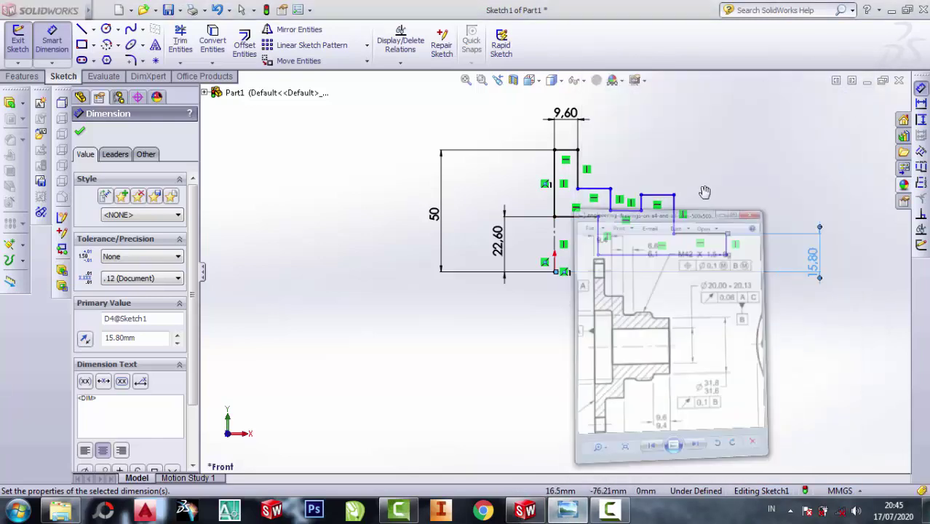
scroll(685, 221, "down", 1)
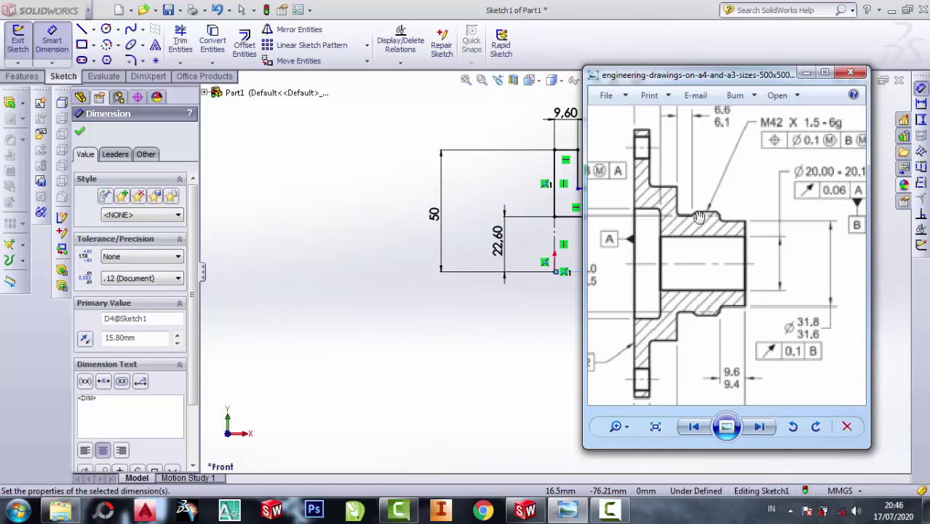
scroll(753, 225, "down", 1)
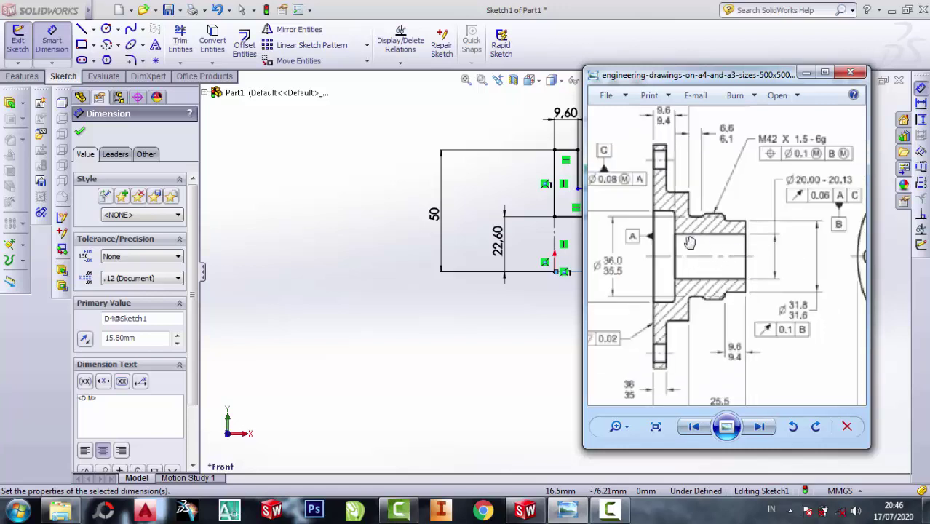
scroll(687, 248, "up", 1)
scroll(732, 241, "up", 1)
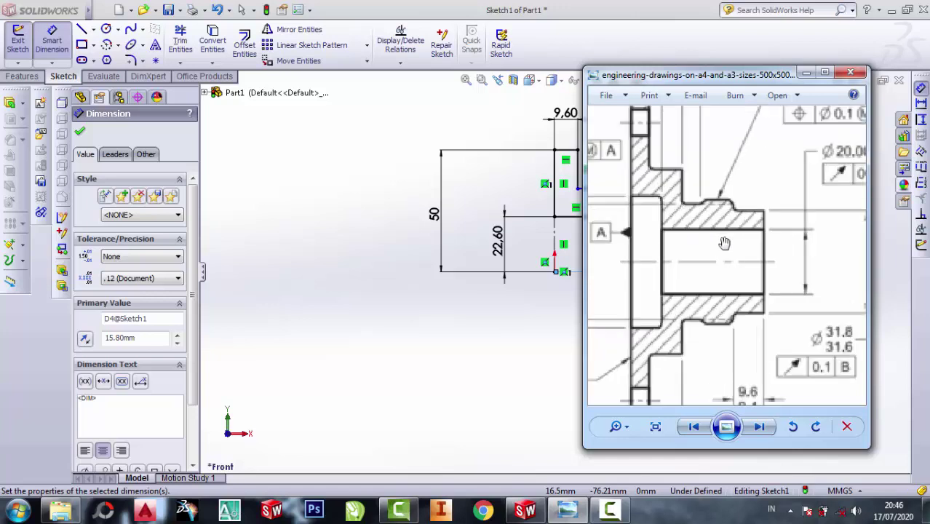
scroll(724, 243, "down", 2)
scroll(724, 243, "up", 1)
scroll(779, 229, "up", 1)
scroll(774, 206, "up", 1)
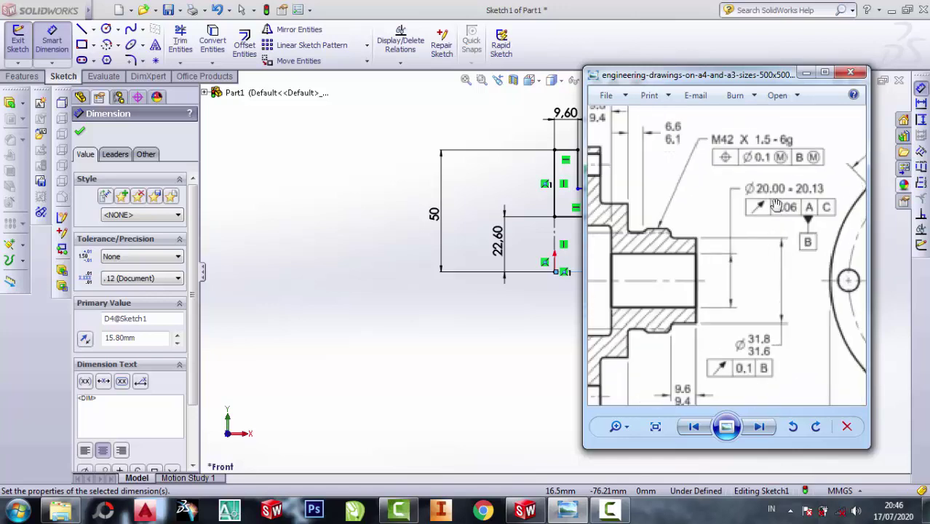
scroll(757, 203, "up", 1)
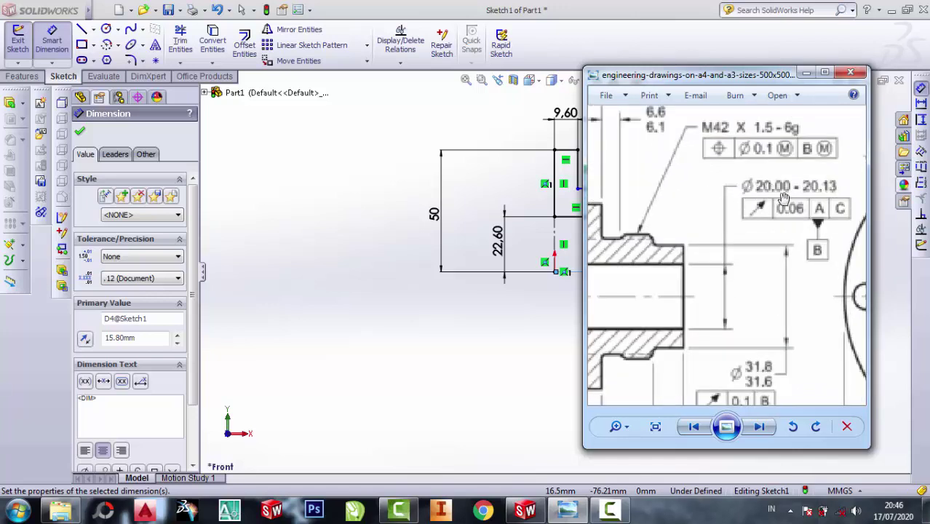
left_click(807, 73)
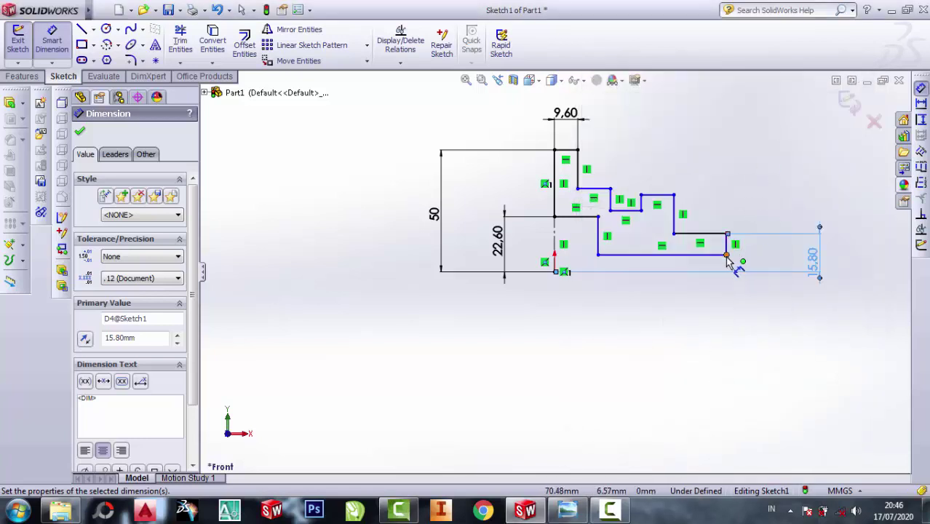
- Dimension the outer step's lower-right corner 10 mm above the origin
left_click(727, 256)
left_click(556, 272)
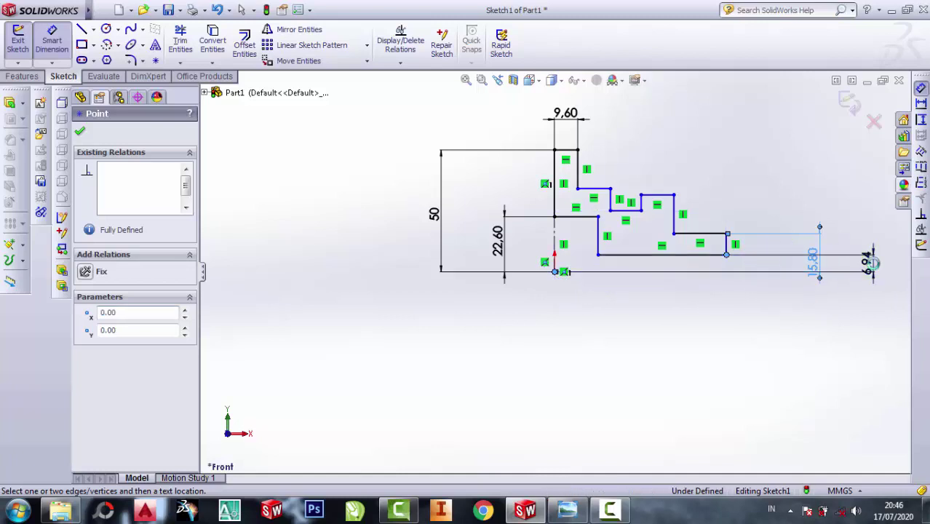
left_click(870, 262)
type("1")
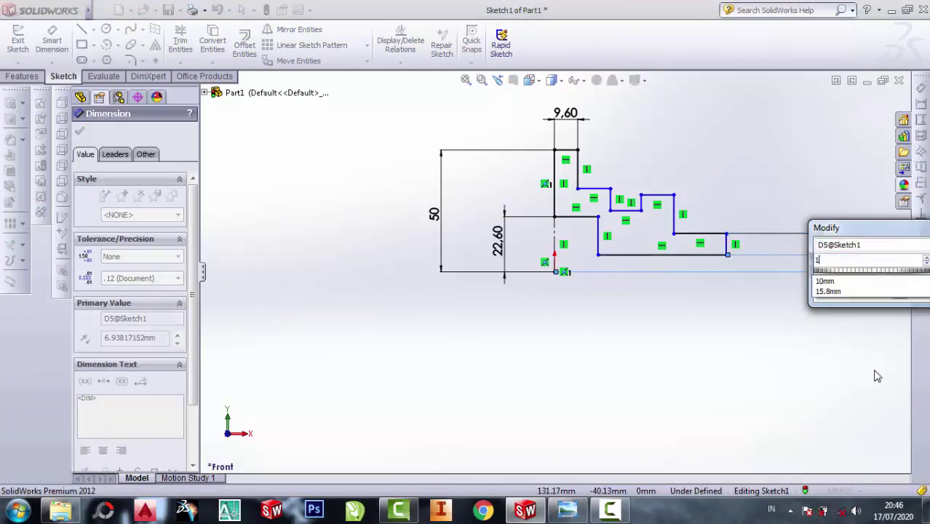
type("0")
key("Return")
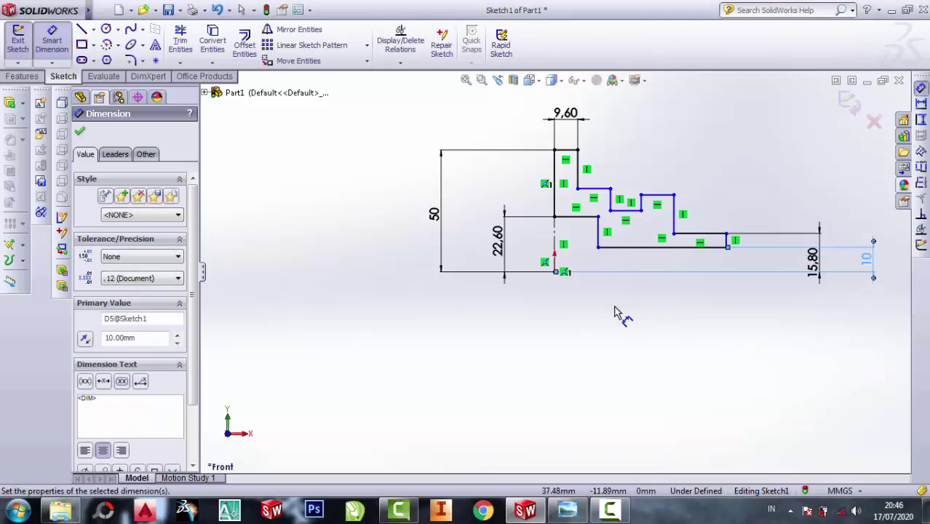
left_click(568, 509)
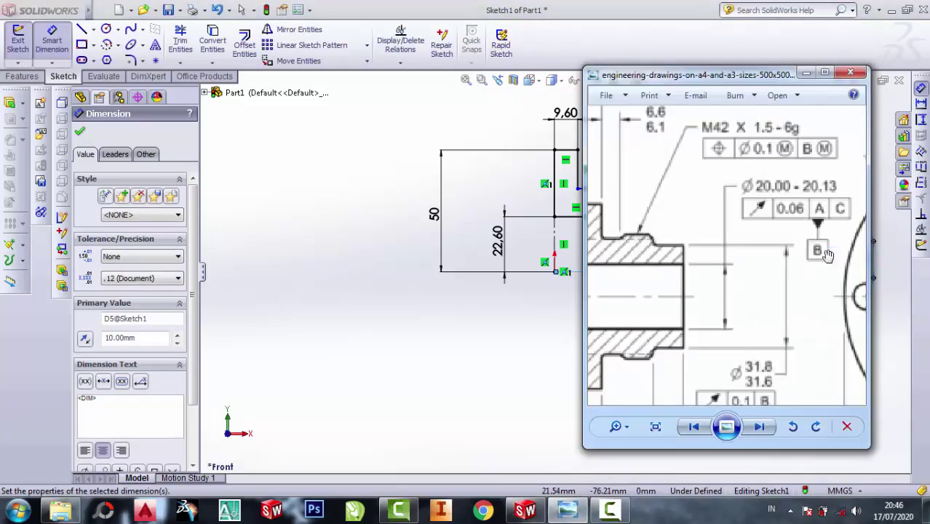
scroll(662, 237, "up", 1)
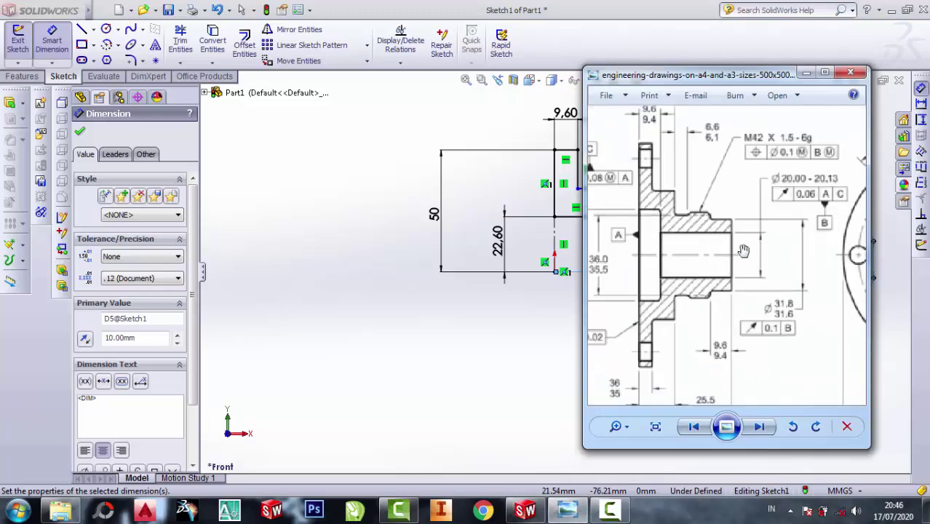
scroll(638, 247, "down", 3)
scroll(643, 252, "down", 2)
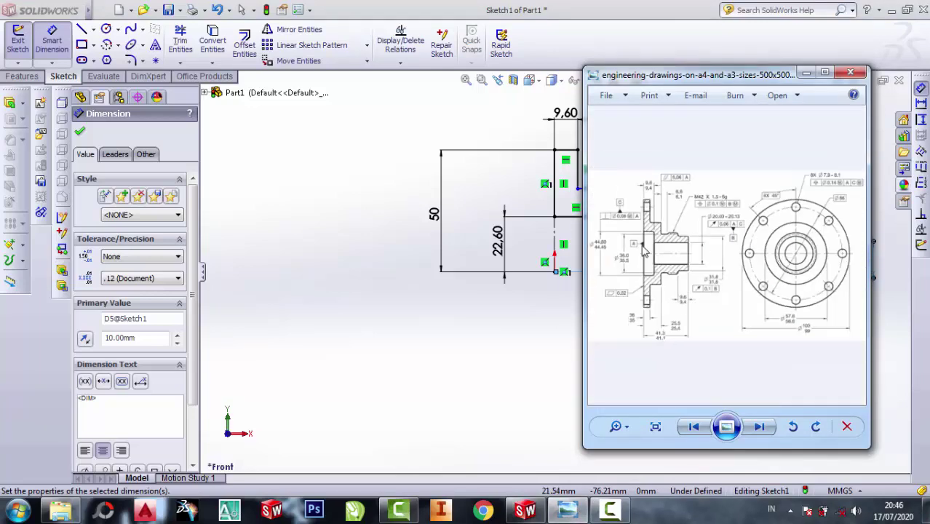
scroll(643, 252, "up", 2)
scroll(644, 251, "up", 2)
scroll(648, 247, "up", 1)
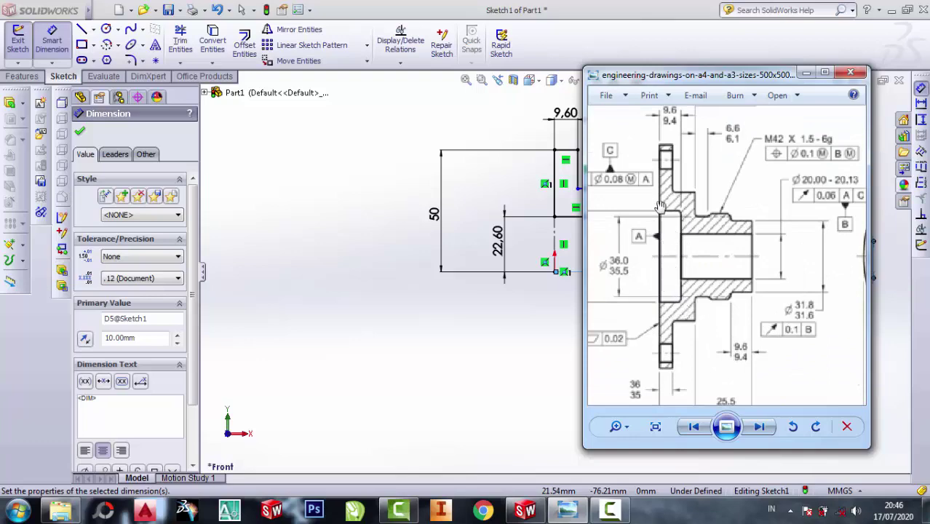
scroll(659, 206, "down", 2)
scroll(646, 232, "down", 1)
scroll(832, 193, "up", 1)
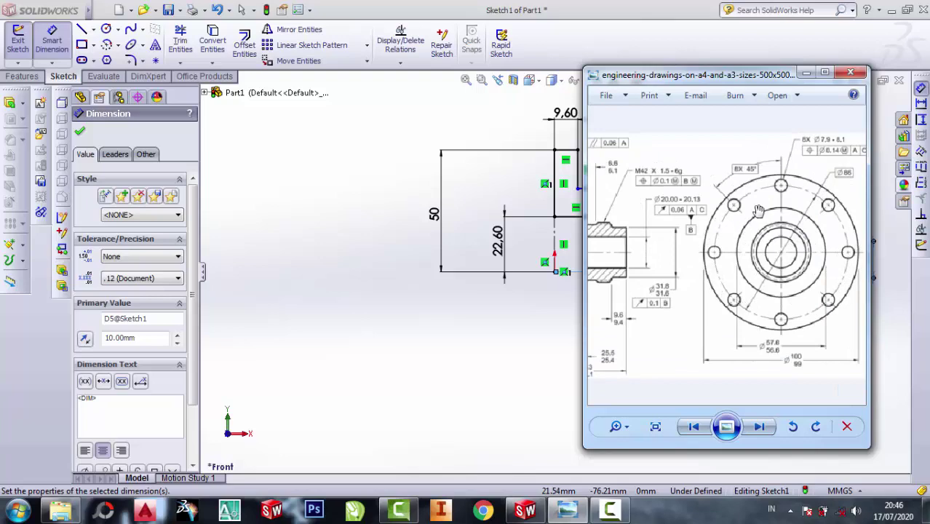
scroll(862, 199, "up", 1)
scroll(838, 157, "up", 2)
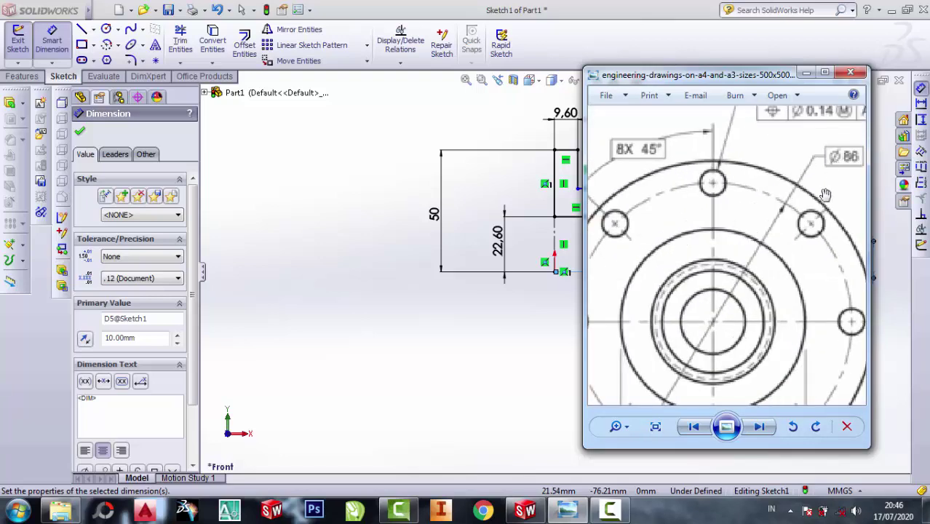
scroll(824, 196, "down", 2)
scroll(763, 382, "up", 1)
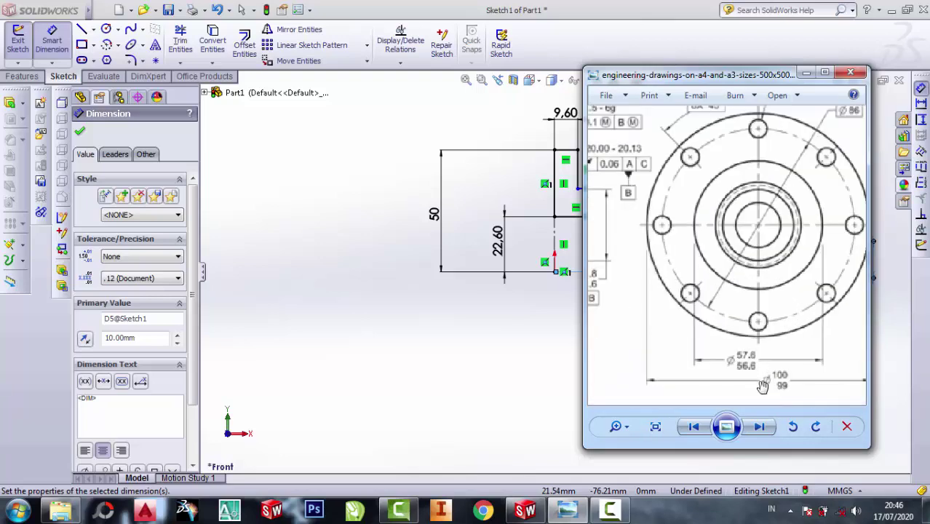
scroll(758, 375, "up", 1)
scroll(735, 368, "up", 1)
scroll(755, 353, "down", 4)
scroll(647, 283, "up", 1)
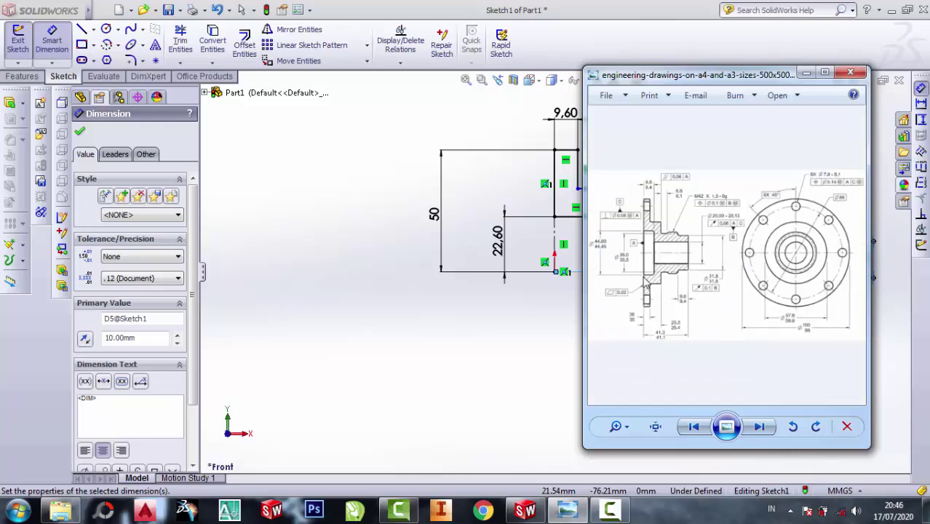
scroll(648, 283, "up", 1)
scroll(645, 212, "up", 1)
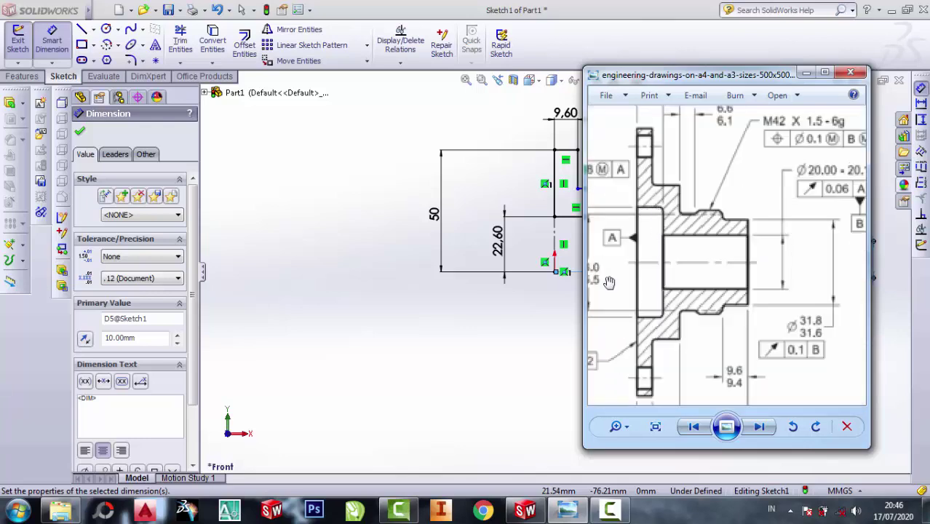
scroll(610, 283, "down", 3)
scroll(823, 364, "up", 1)
scroll(771, 367, "up", 2)
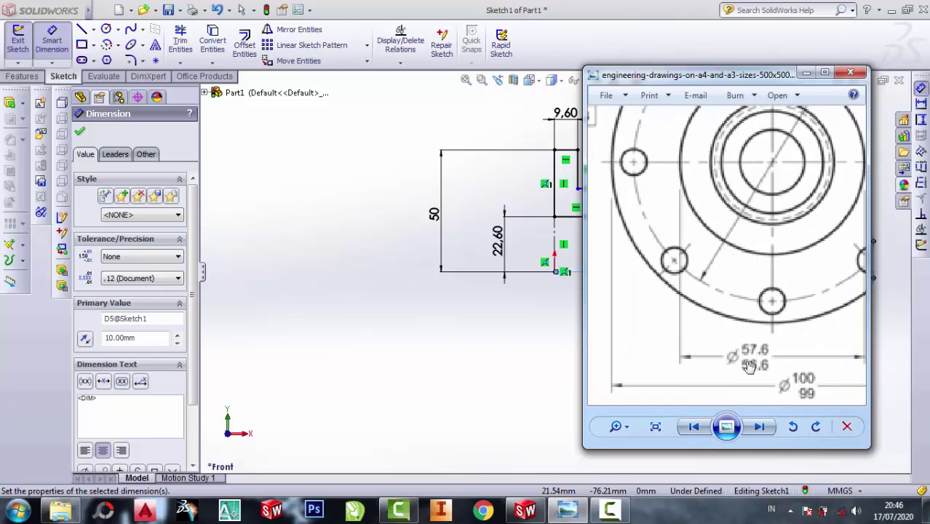
scroll(749, 366, "up", 1)
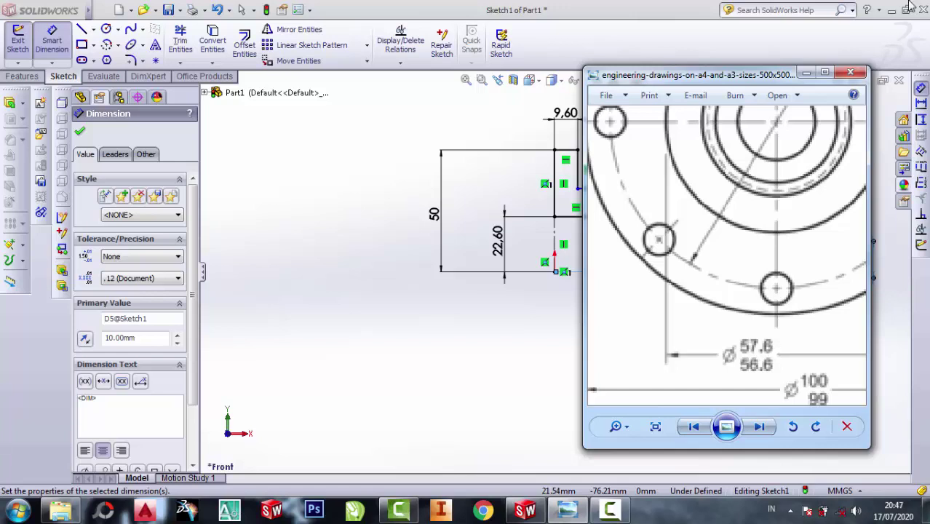
left_click(806, 74)
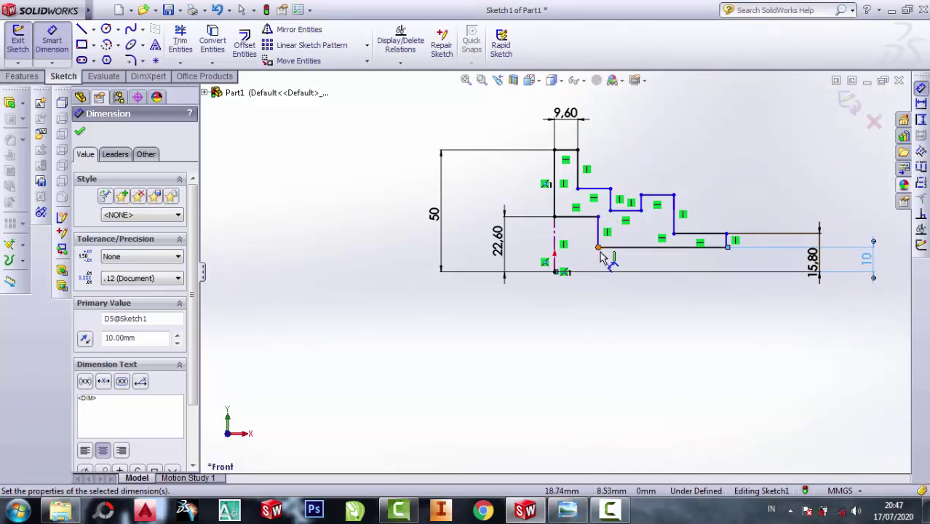
left_click(568, 511)
scroll(752, 206, "down", 2)
scroll(752, 206, "down", 2)
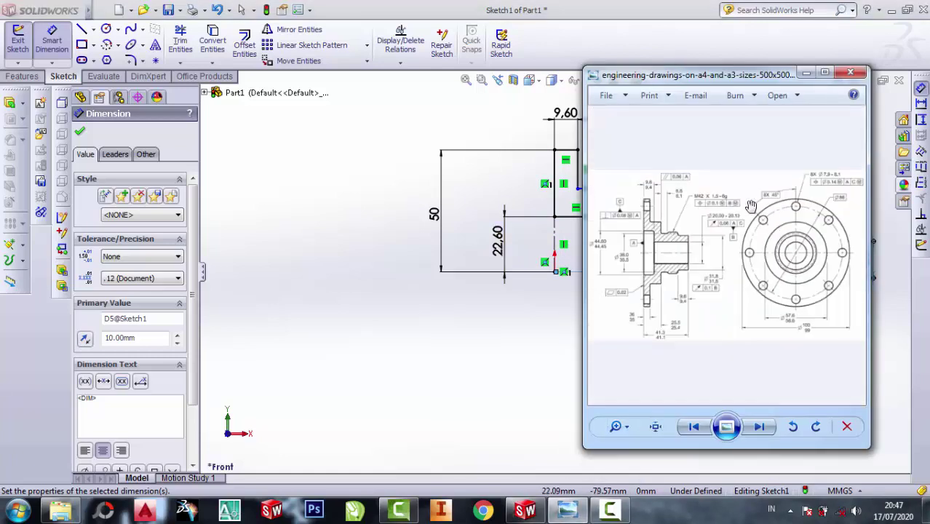
scroll(626, 242, "up", 3)
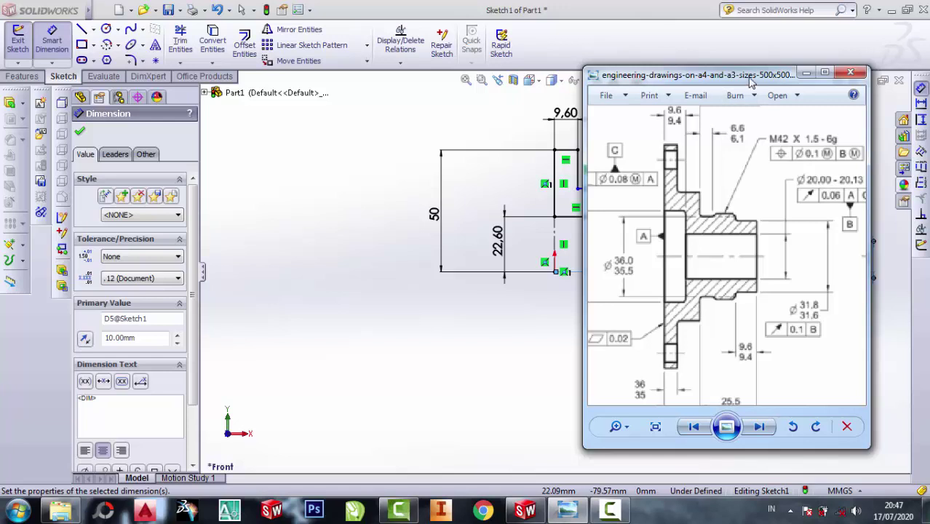
left_click_drag(749, 81, 741, 79)
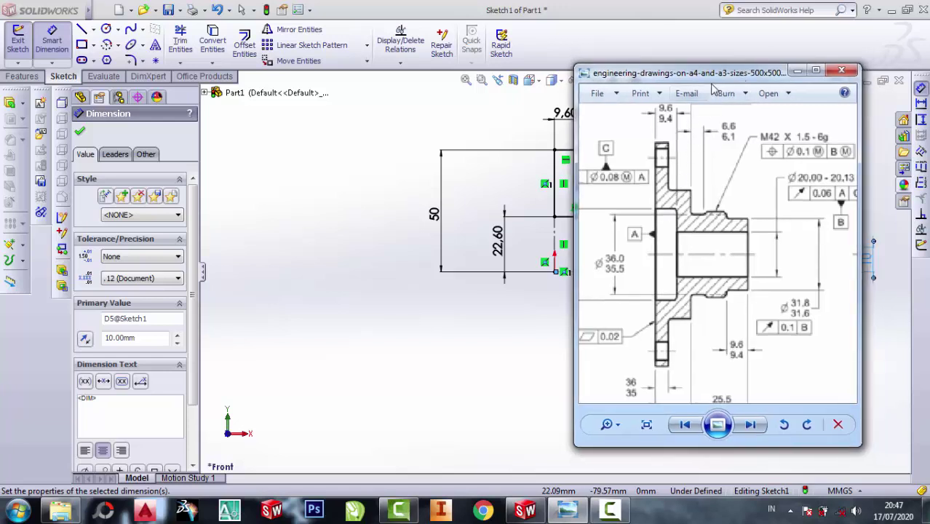
left_click_drag(661, 79, 416, 77)
scroll(452, 242, "down", 1)
scroll(452, 243, "down", 1)
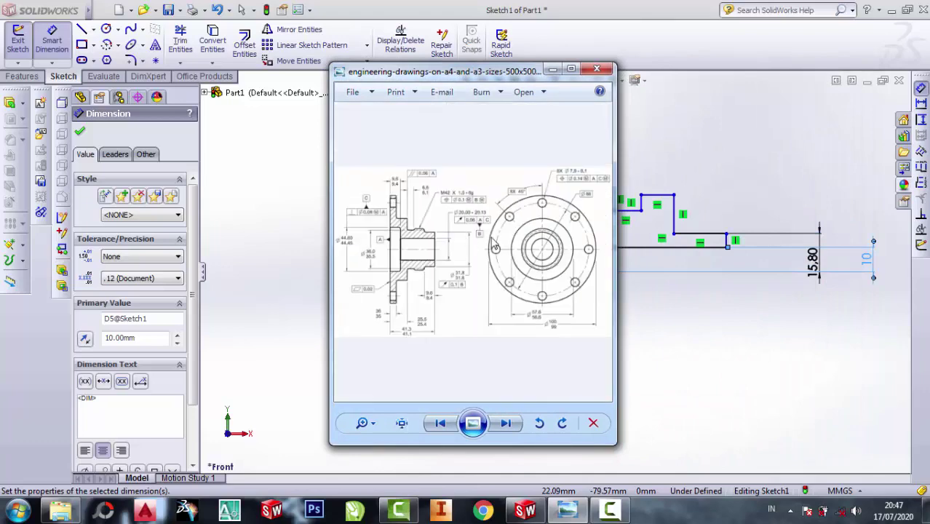
scroll(538, 306, "up", 2)
scroll(535, 328, "up", 1)
scroll(528, 381, "up", 1)
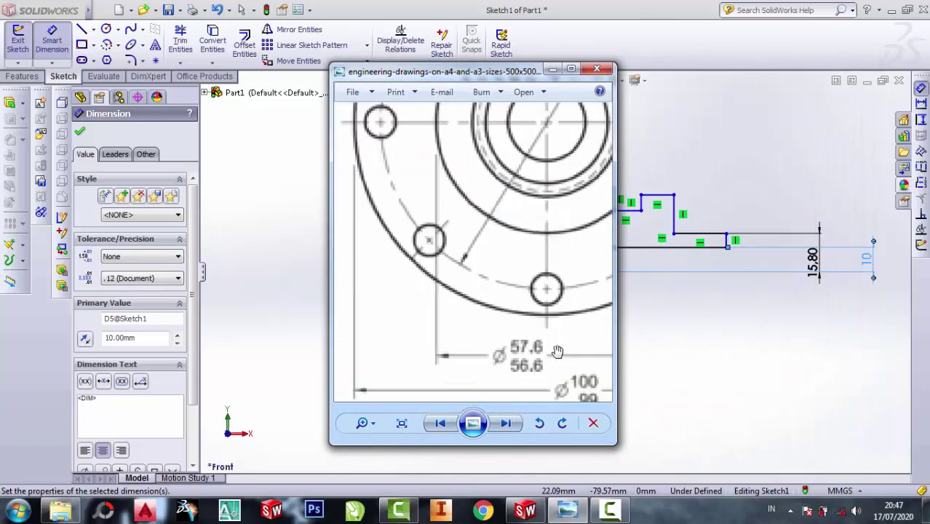
scroll(557, 351, "down", 2)
scroll(557, 350, "down", 1)
scroll(408, 233, "up", 2)
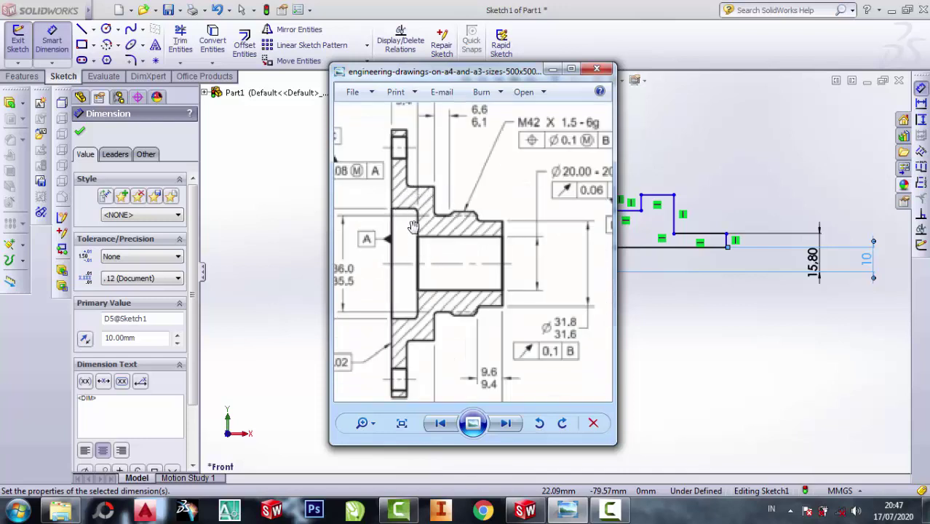
scroll(423, 224, "down", 1)
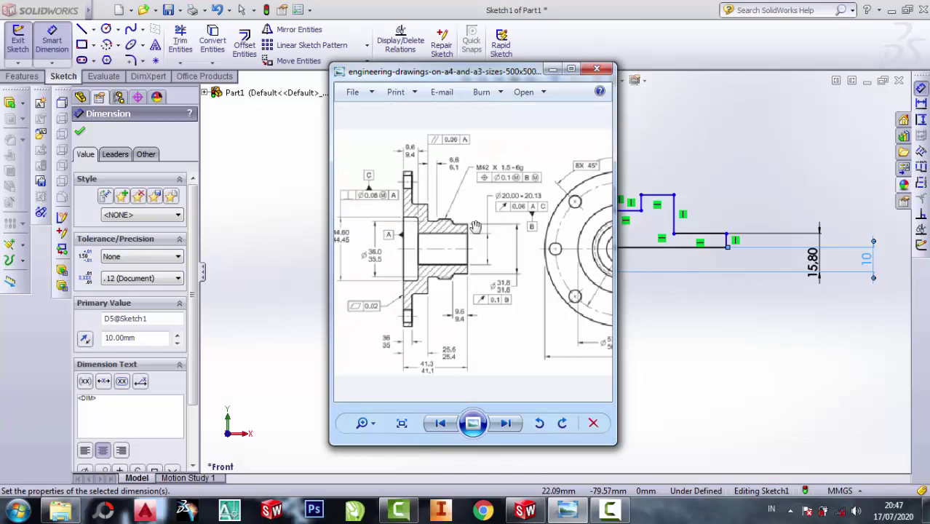
scroll(447, 224, "up", 1)
scroll(400, 193, "up", 1)
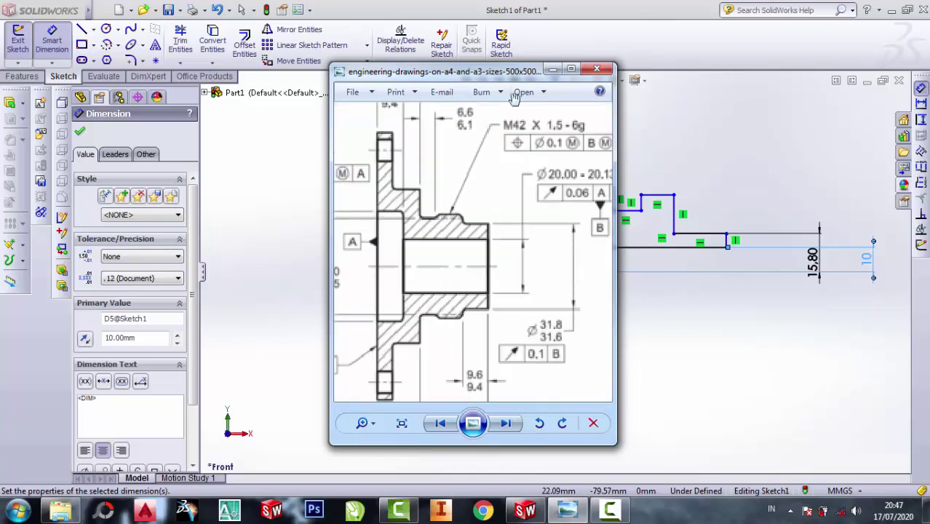
left_click(553, 69)
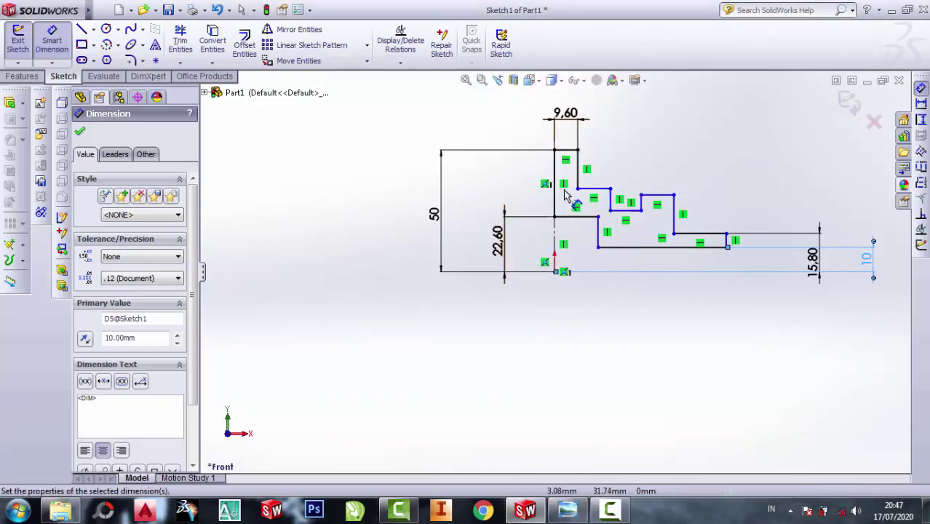
- Add a 28.60 mm vertical dimension from the flange's inner step corner to the origin
left_click(556, 273)
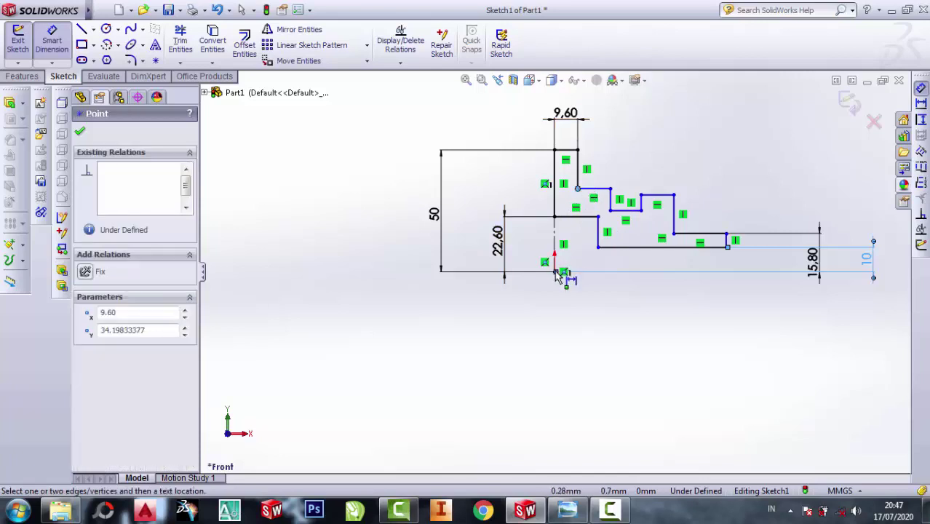
left_click(557, 272)
left_click(370, 240)
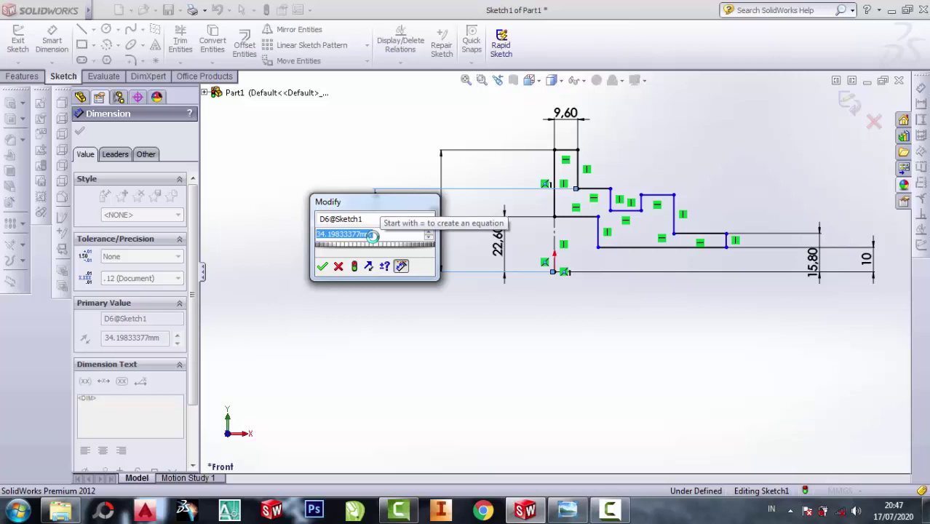
type("2")
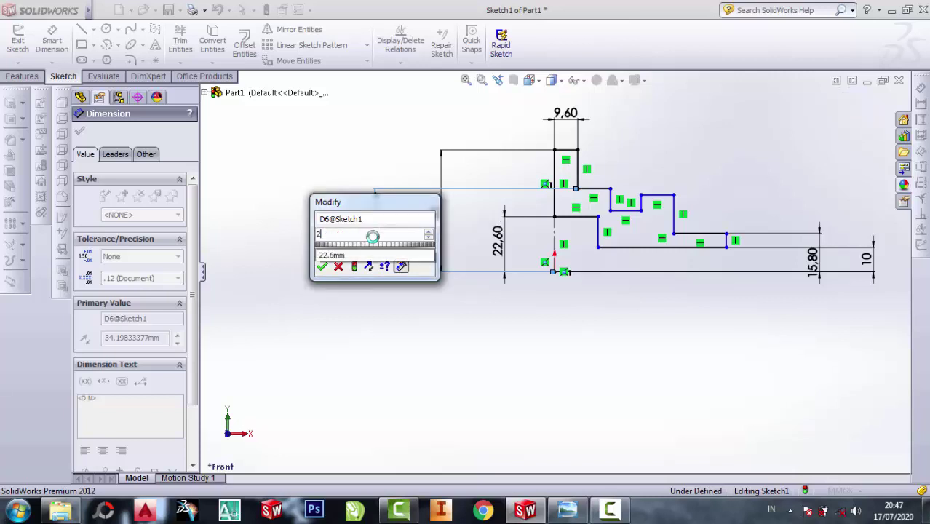
type("8.6")
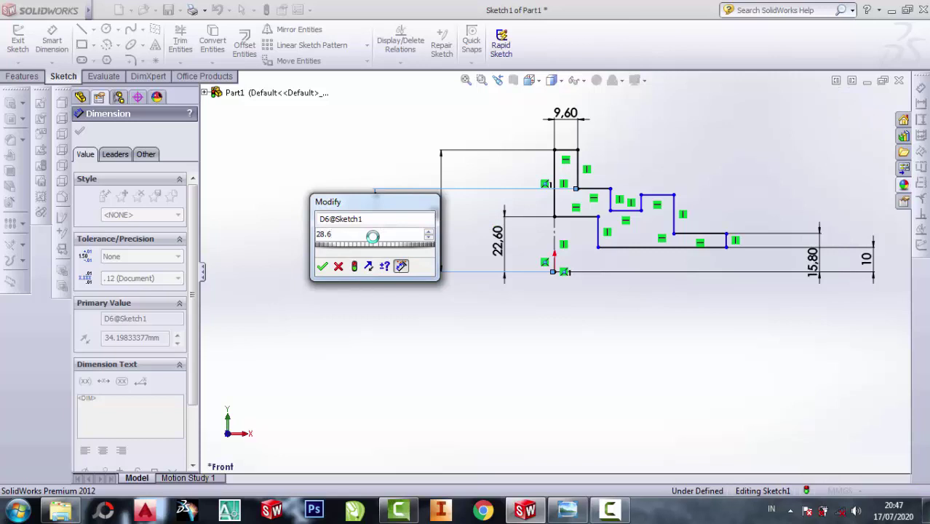
key("Return")
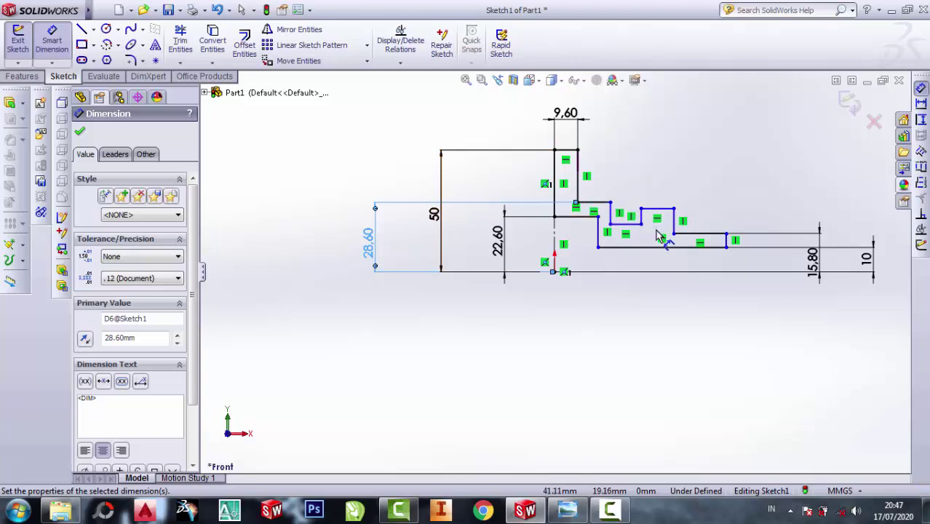
scroll(642, 228, "down", 3)
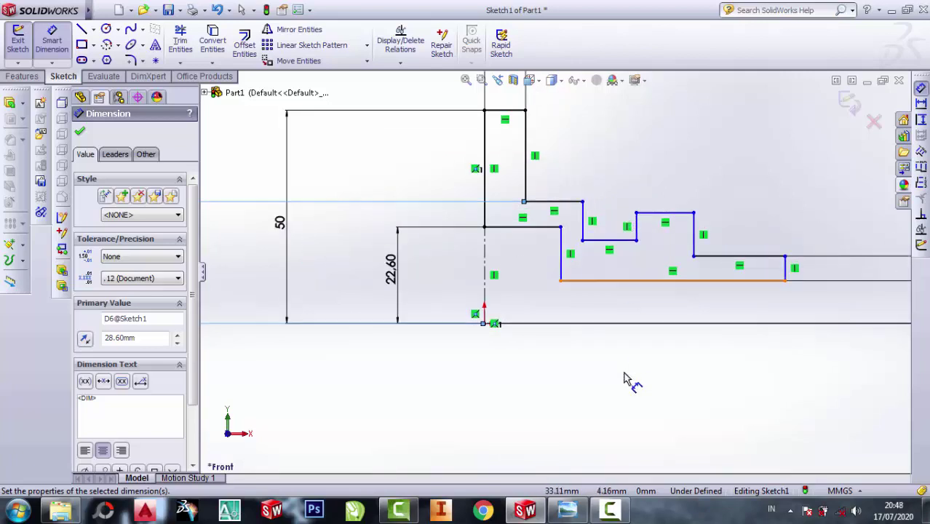
- Check the Ø36.0/35.5 hub diameter and datum A on the drawing, then minimize Photo Viewer
left_click(568, 510)
scroll(575, 247, "down", 1)
scroll(429, 227, "up", 2)
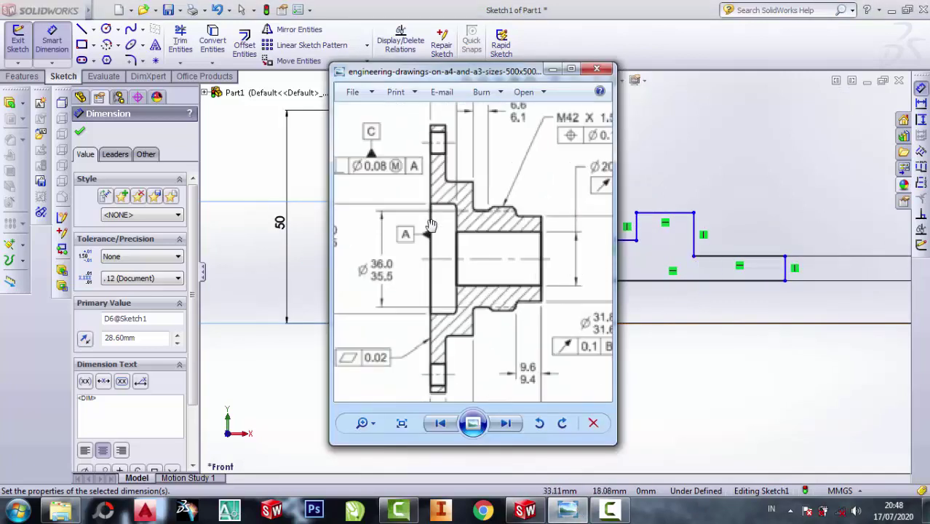
scroll(510, 214, "down", 1)
scroll(401, 245, "up", 1)
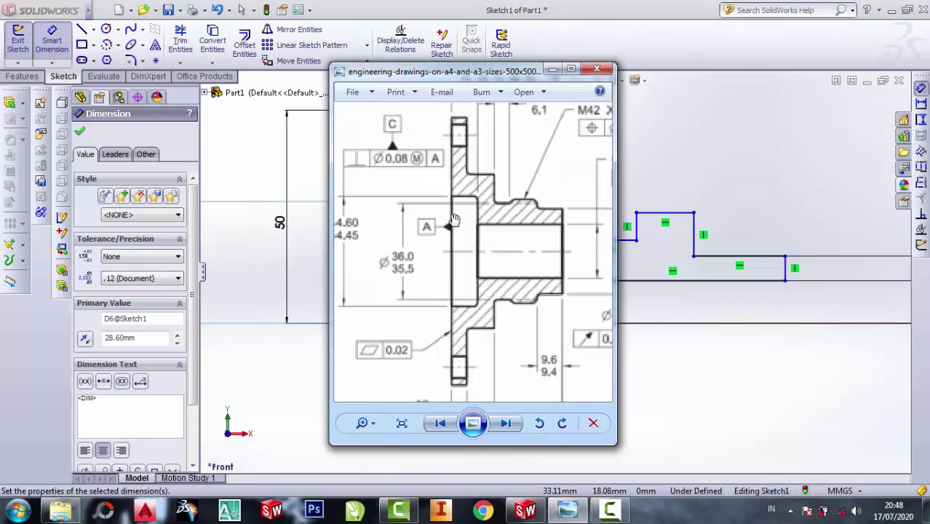
scroll(454, 222, "up", 1)
scroll(527, 216, "up", 1)
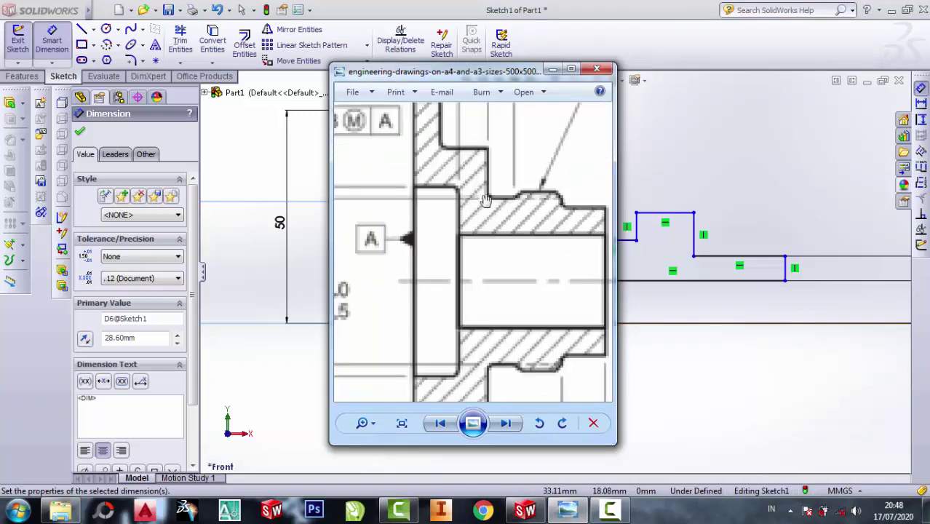
scroll(509, 207, "down", 1)
scroll(503, 208, "down", 1)
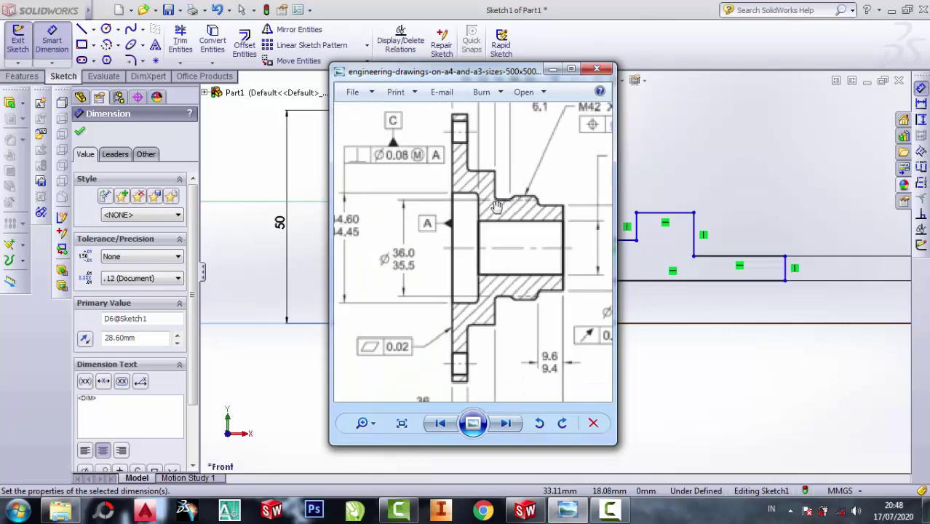
scroll(480, 209, "down", 1)
scroll(469, 210, "down", 1)
scroll(364, 240, "up", 1)
scroll(388, 275, "up", 1)
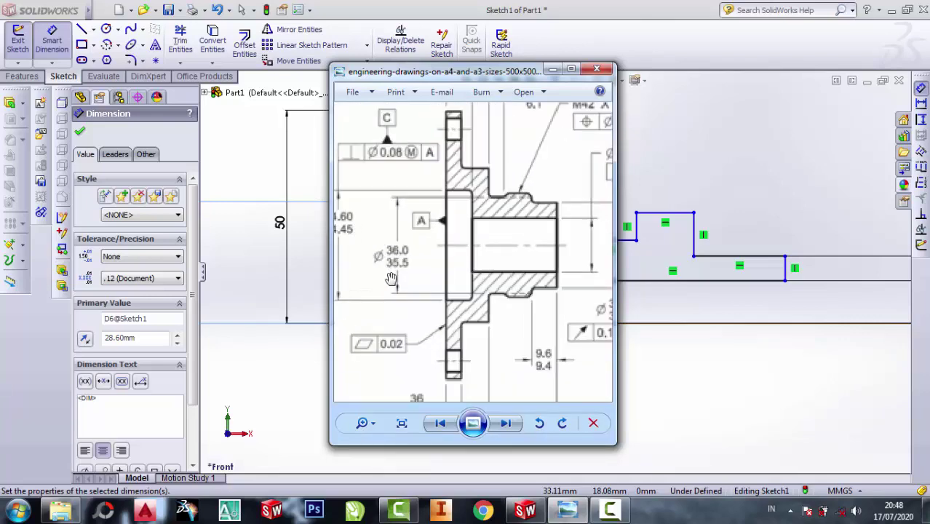
scroll(389, 278, "up", 1)
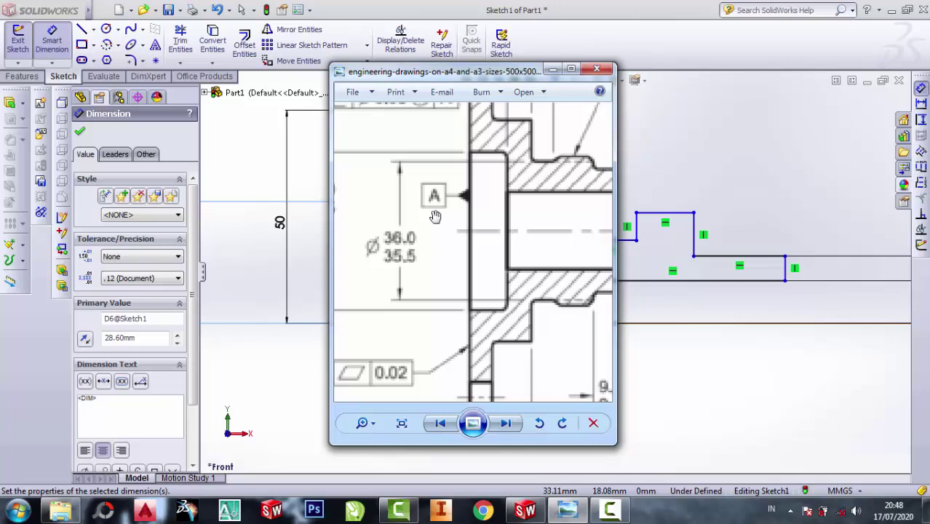
left_click(554, 69)
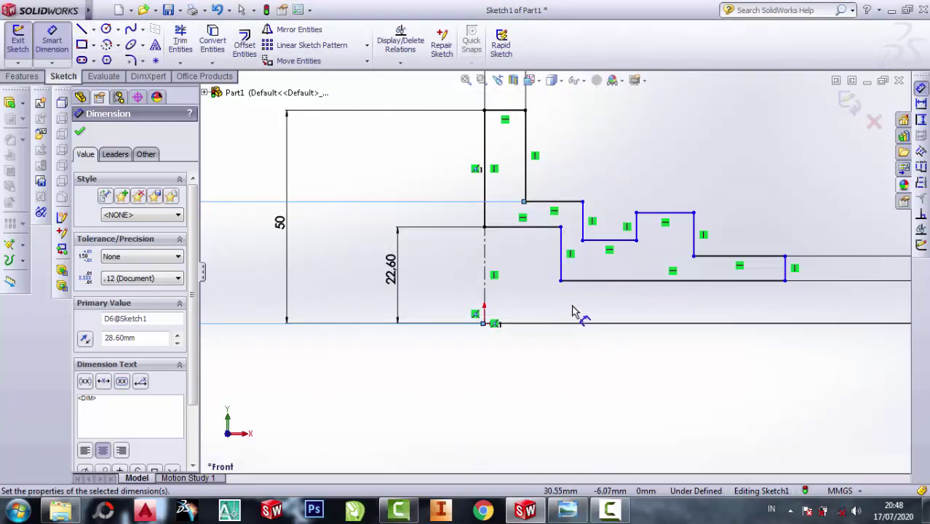
- Dimension the inner step corner 18 mm above the origin and bring back the reference drawing
left_click(582, 241)
left_click(484, 323)
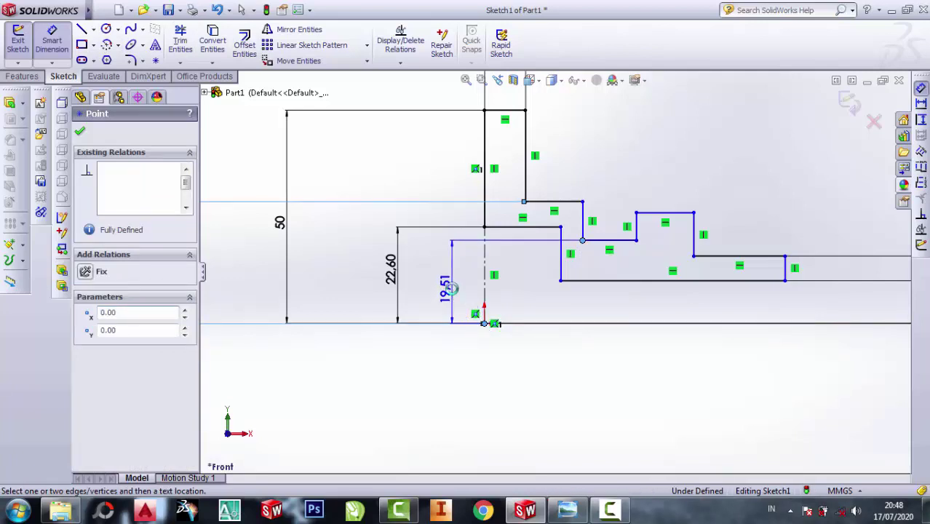
left_click(451, 288)
type("18")
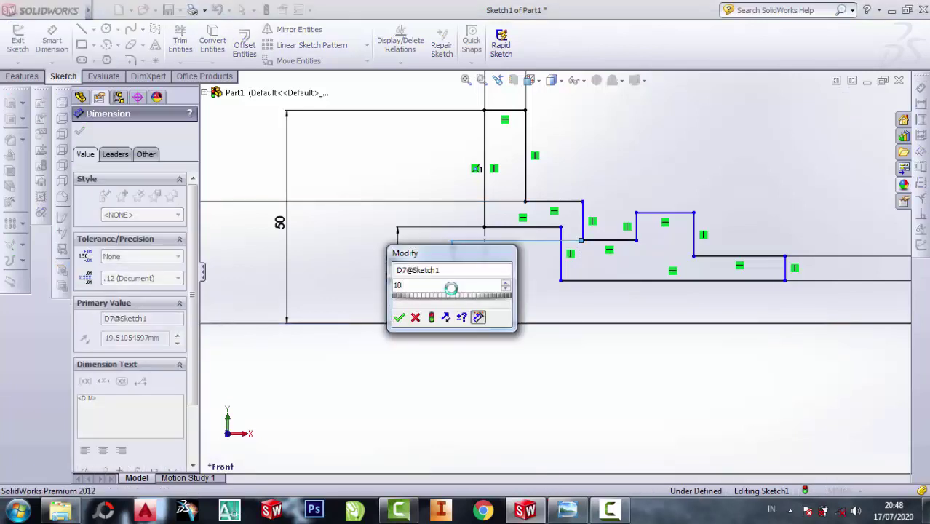
key("Return")
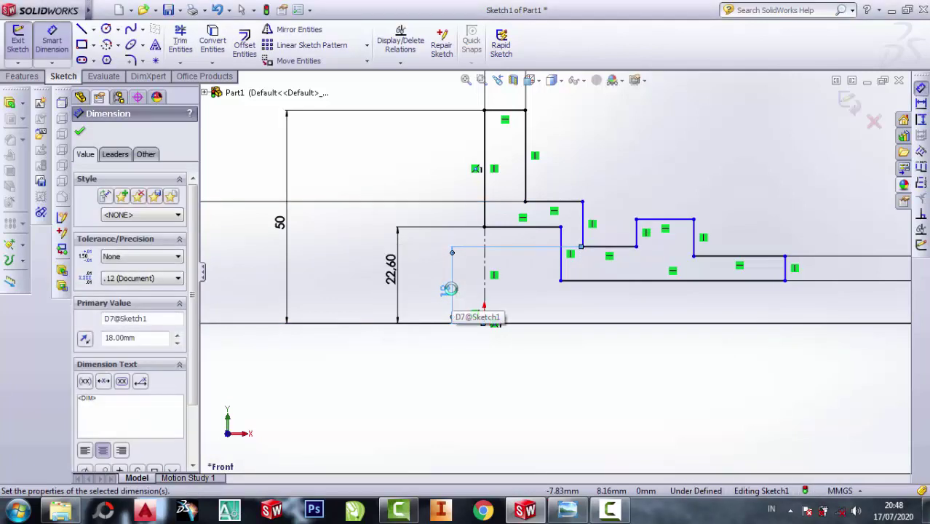
left_click(567, 510)
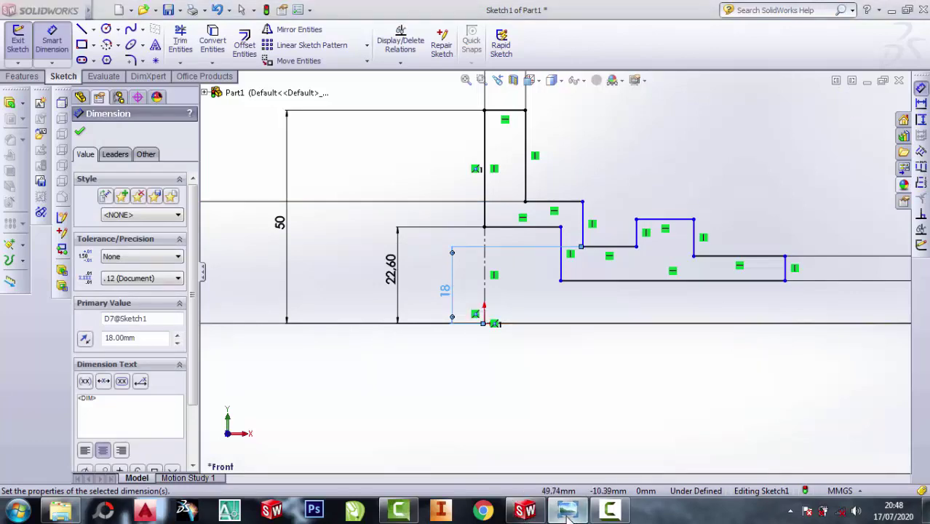
- Zoom into the M42 X 1.5 - 6g thread callout, Ø0.1 tolerance and Ø20.00 bore
scroll(522, 248, "down", 3)
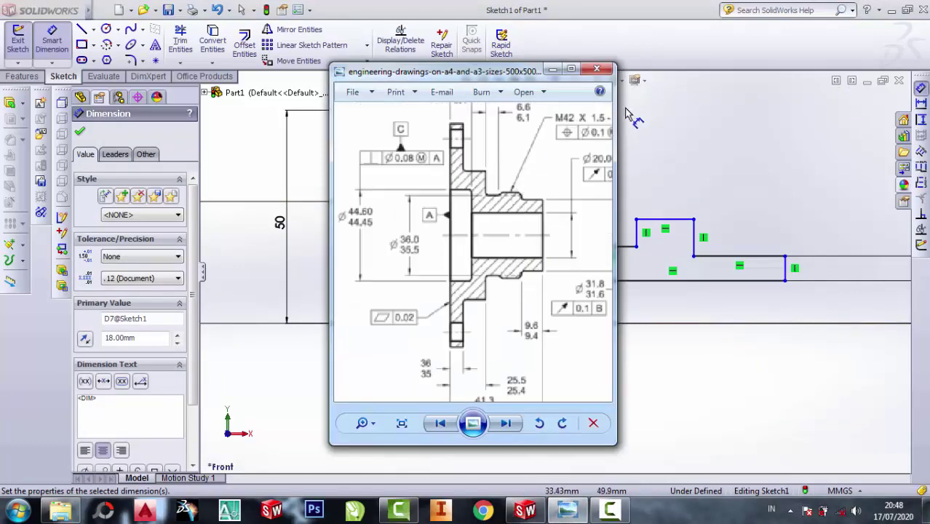
scroll(437, 161, "up", 3)
scroll(440, 164, "up", 1)
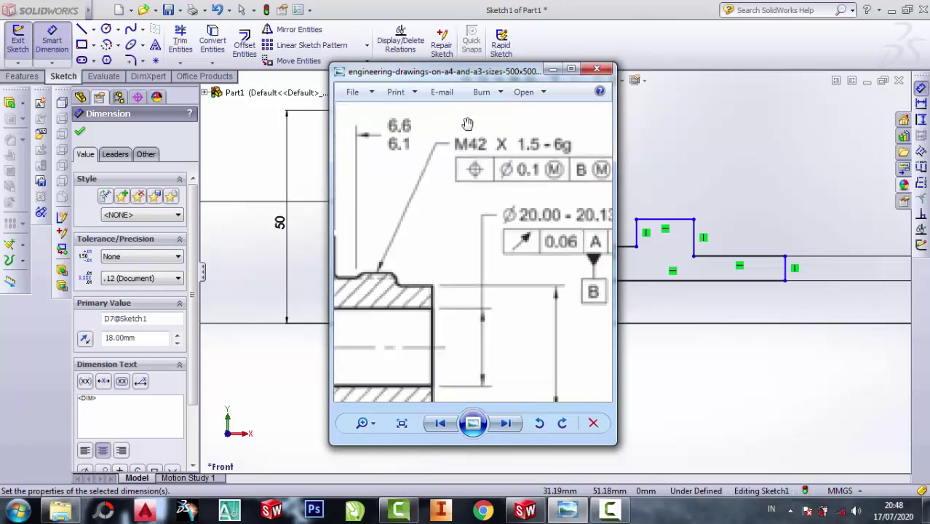
scroll(452, 169, "up", 1)
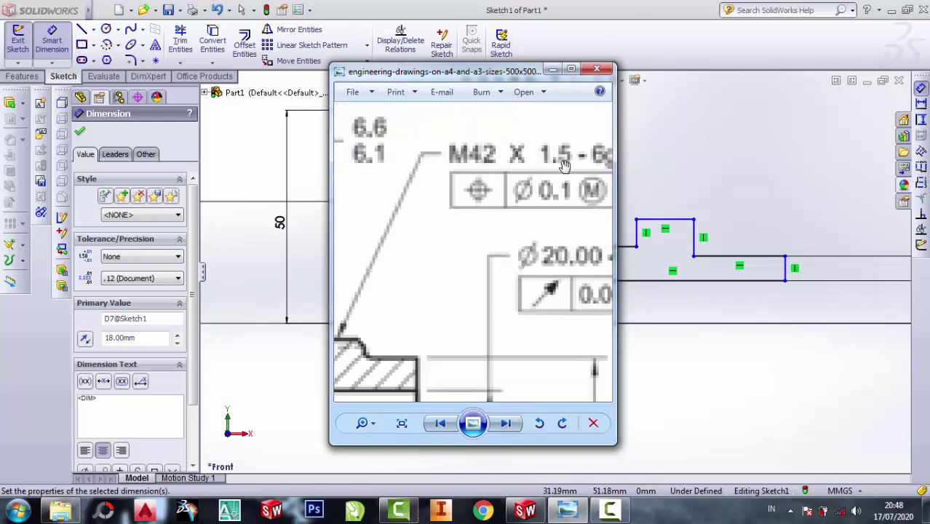
scroll(547, 162, "down", 1)
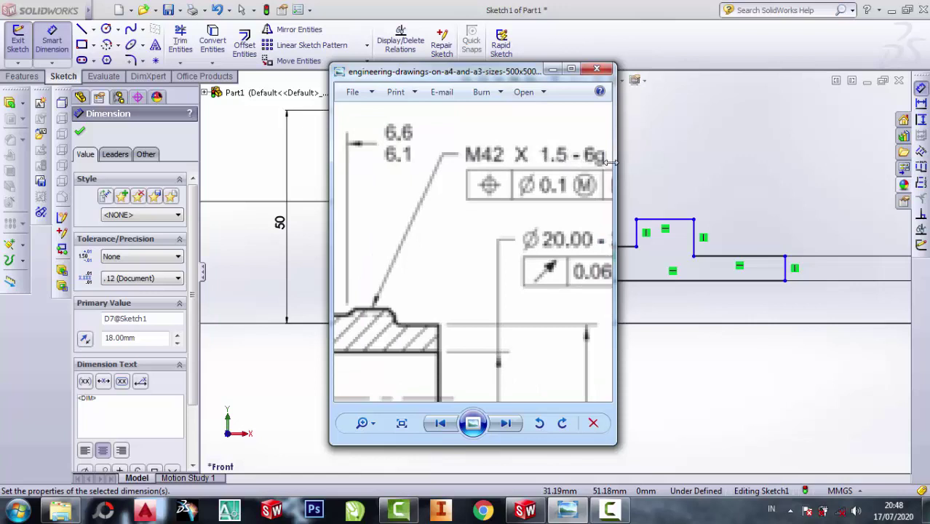
scroll(572, 165, "up", 1)
scroll(451, 157, "down", 1)
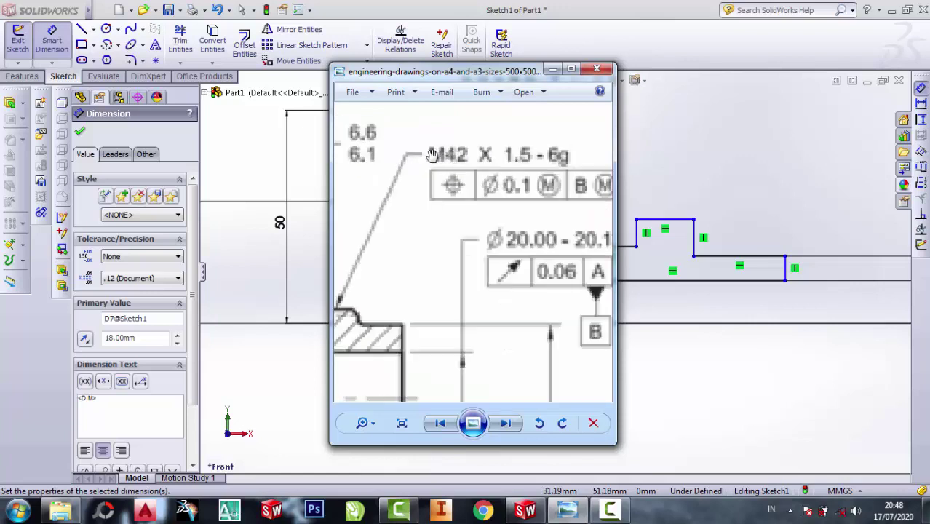
scroll(433, 156, "up", 1)
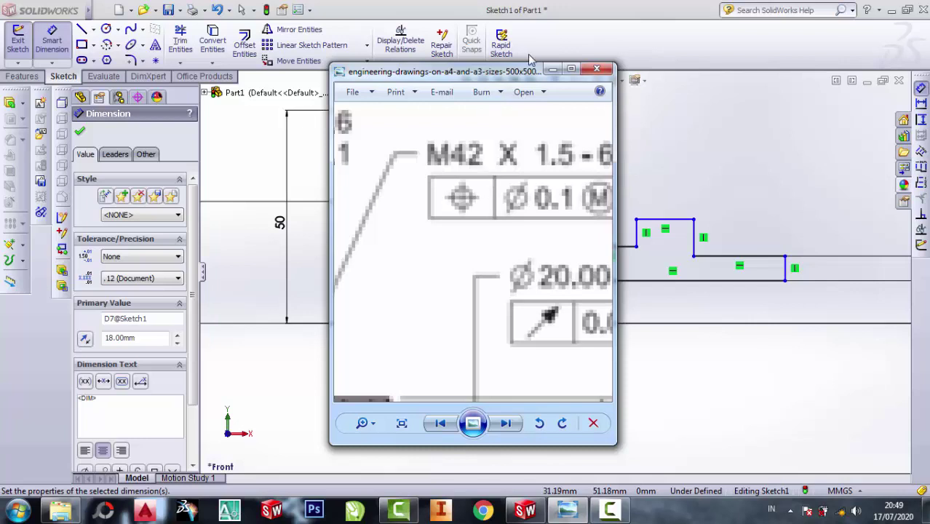
- Hide the drawing and dimension the raised step corner 21 mm above the origin
left_click(553, 70)
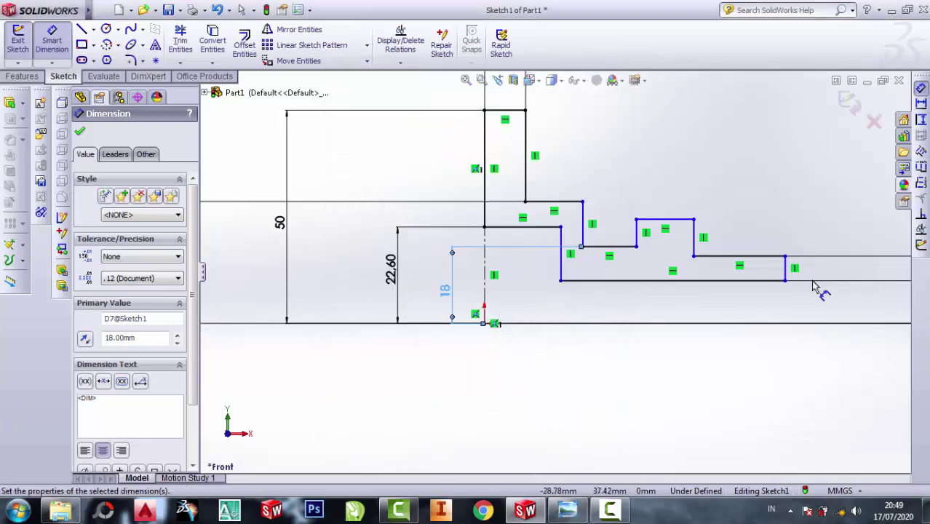
left_click(636, 220)
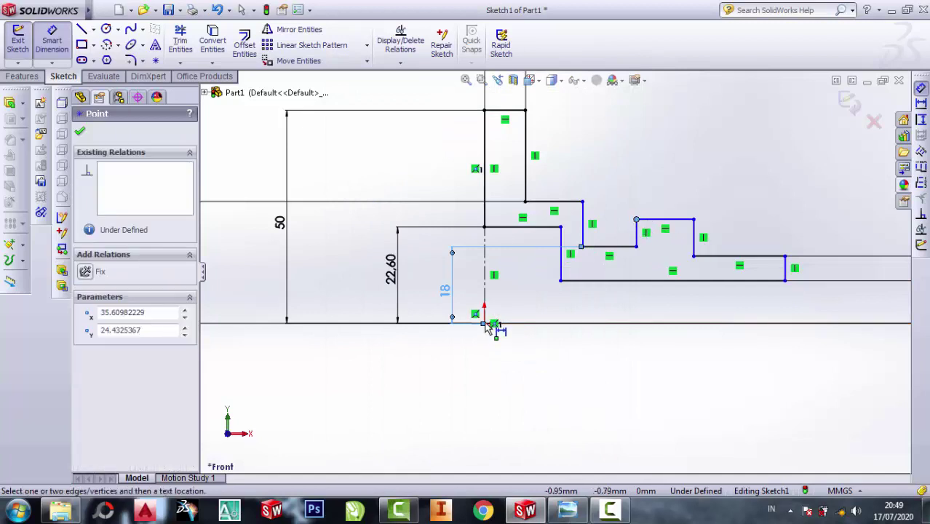
left_click(488, 326)
left_click(309, 269)
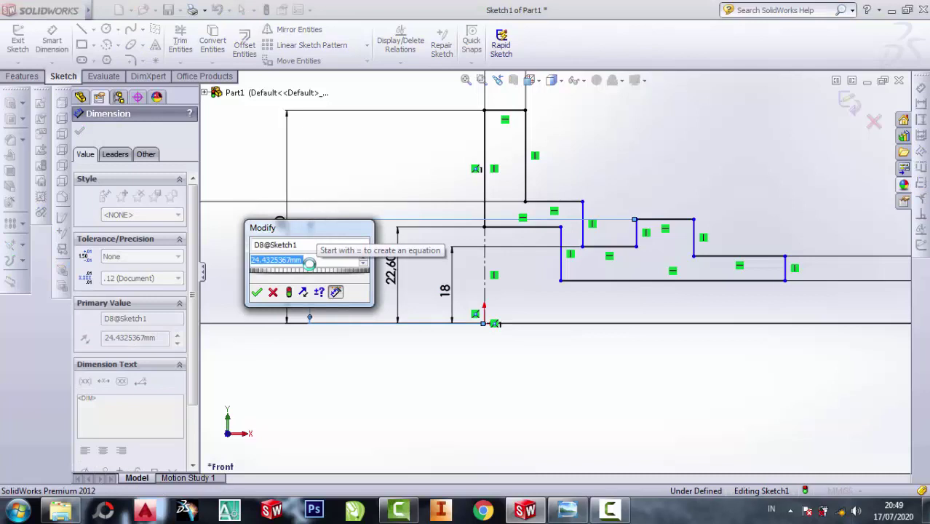
type("25")
key("Return")
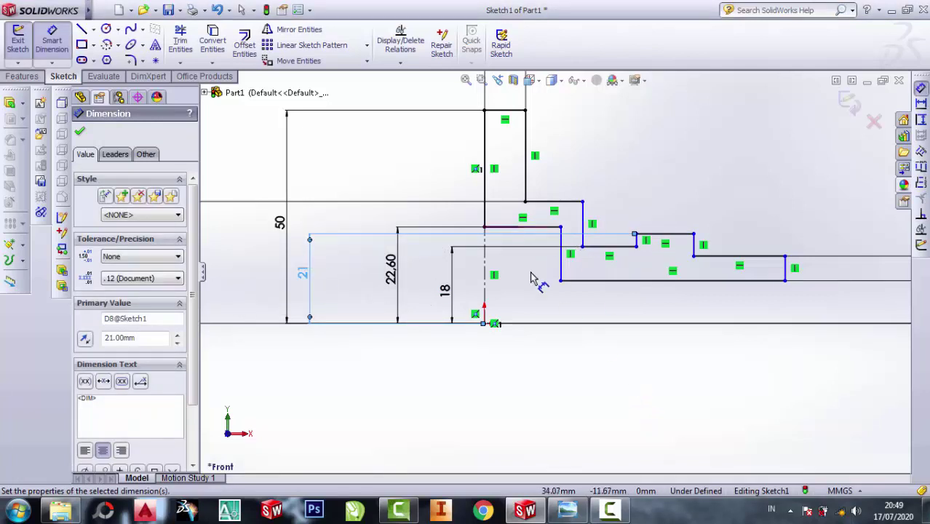
scroll(610, 334, "up", 1)
scroll(611, 294, "up", 1)
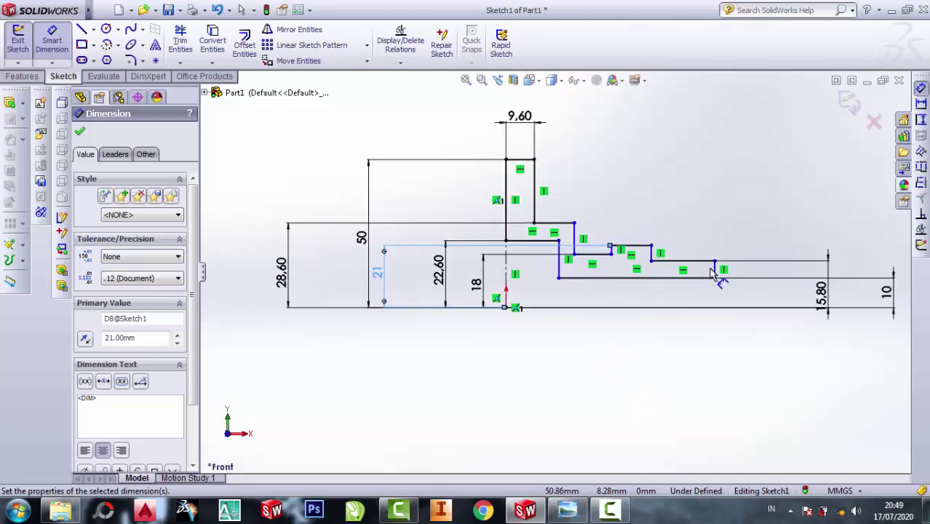
scroll(717, 271, "up", 1)
scroll(733, 248, "down", 1)
scroll(535, 253, "down", 1)
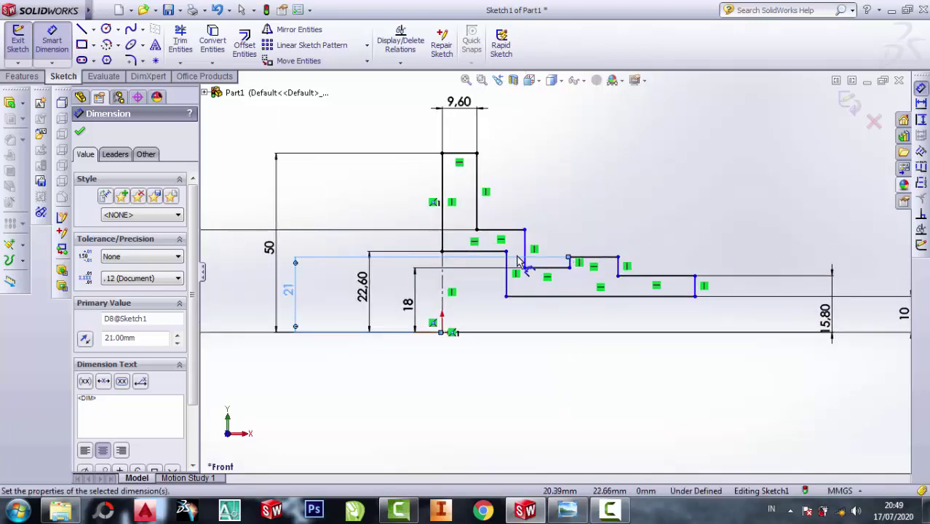
- Bring the reference drawing back up and zoom around the hub section
left_click(567, 510)
scroll(575, 225, "down", 1)
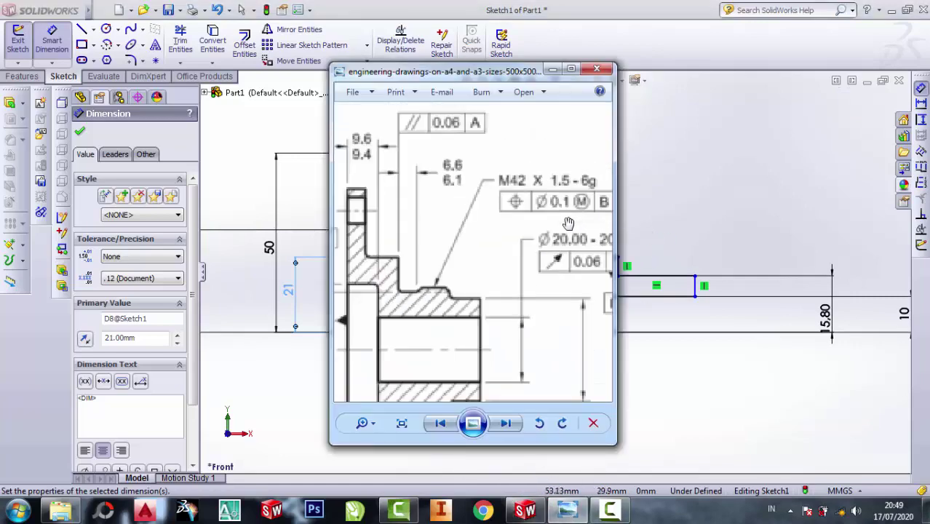
scroll(539, 239, "down", 1)
scroll(529, 240, "down", 1)
scroll(457, 238, "up", 1)
scroll(471, 257, "down", 1)
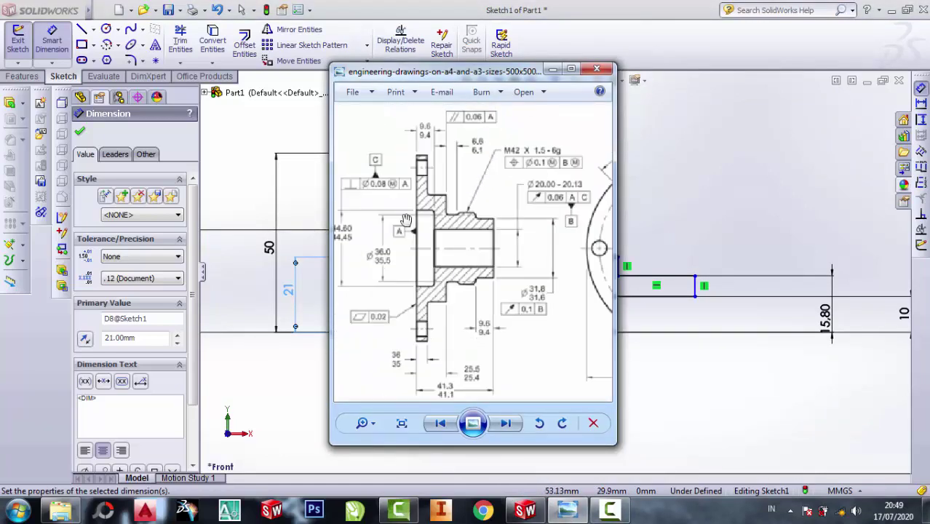
scroll(501, 220, "up", 1)
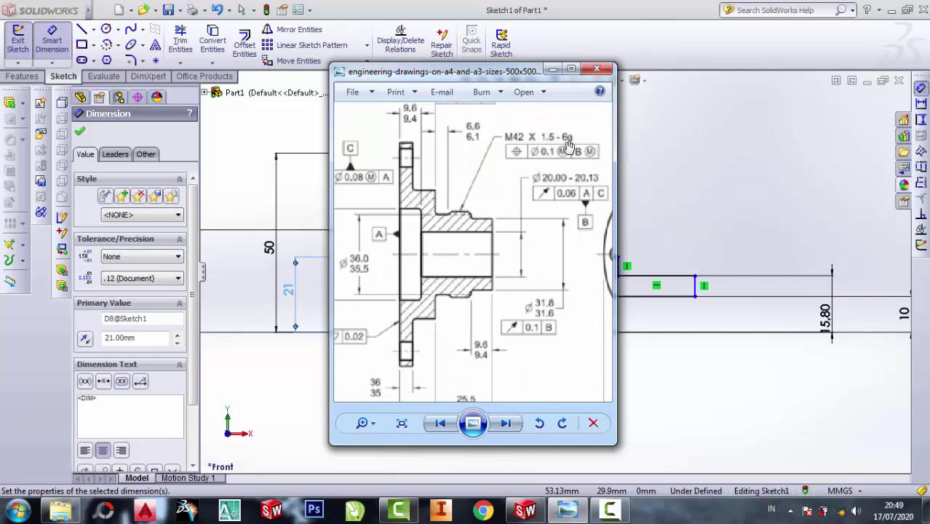
scroll(531, 193, "down", 1)
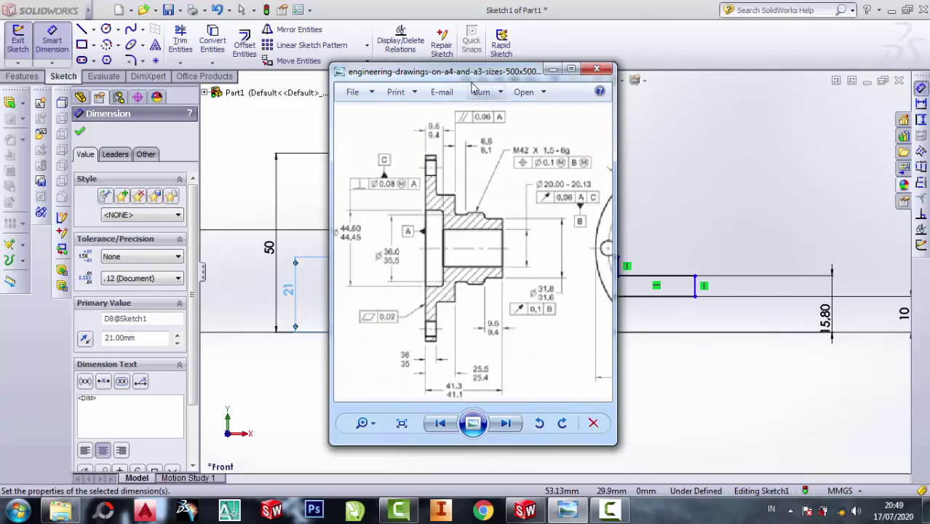
- Move the Photo Viewer window beside the sketch, review the flange section, then hide it
mouse_move(472, 78)
left_mouse_down()
mouse_move(739, 57)
mouse_move(333, 120)
left_mouse_up()
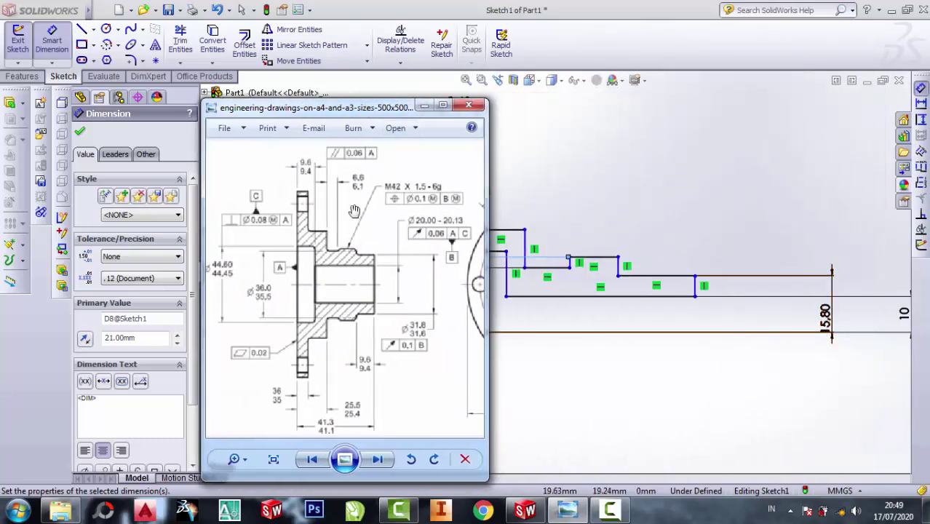
scroll(271, 219, "up", 2)
scroll(317, 166, "up", 1)
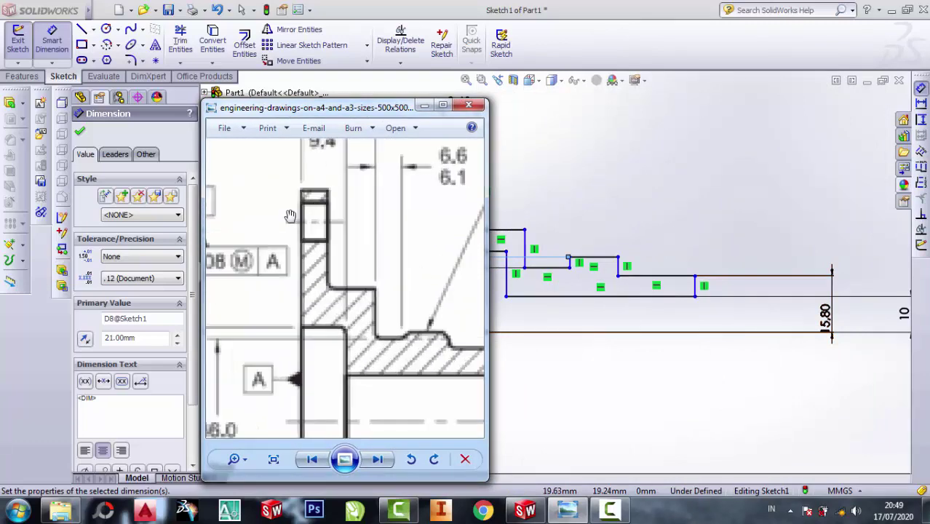
scroll(379, 203, "down", 2)
scroll(430, 236, "down", 2)
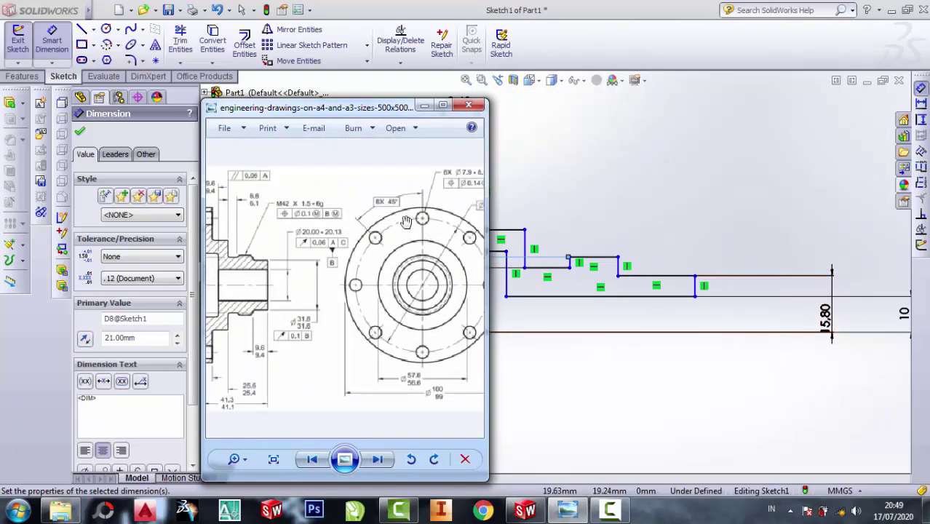
mouse_move(408, 108)
left_mouse_down()
mouse_move(412, 140)
mouse_move(431, 119)
left_mouse_up()
scroll(226, 280, "up", 2)
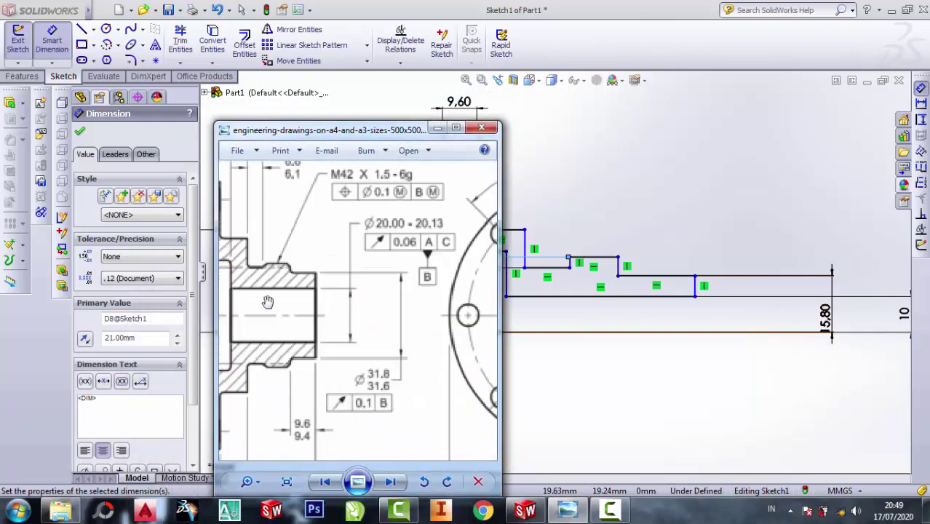
scroll(225, 280, "up", 1)
scroll(225, 280, "up", 1)
scroll(353, 283, "down", 2)
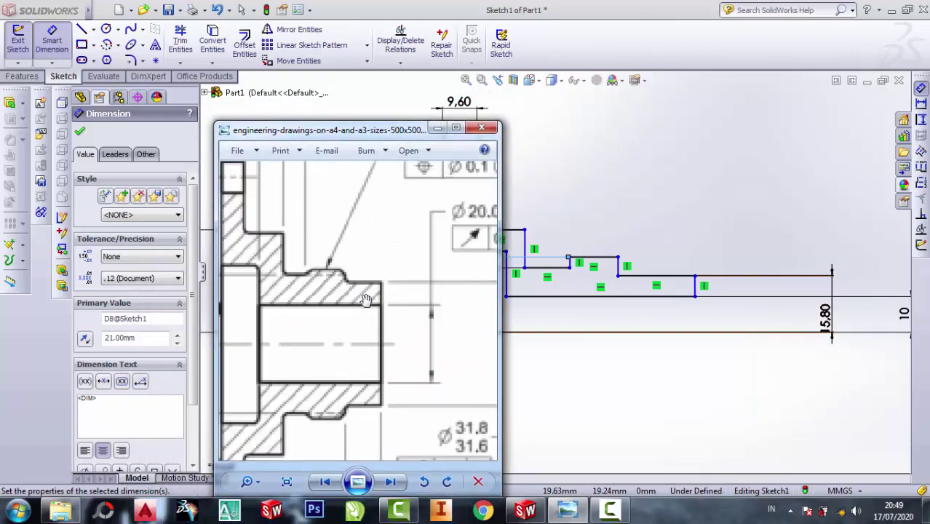
scroll(356, 293, "down", 2)
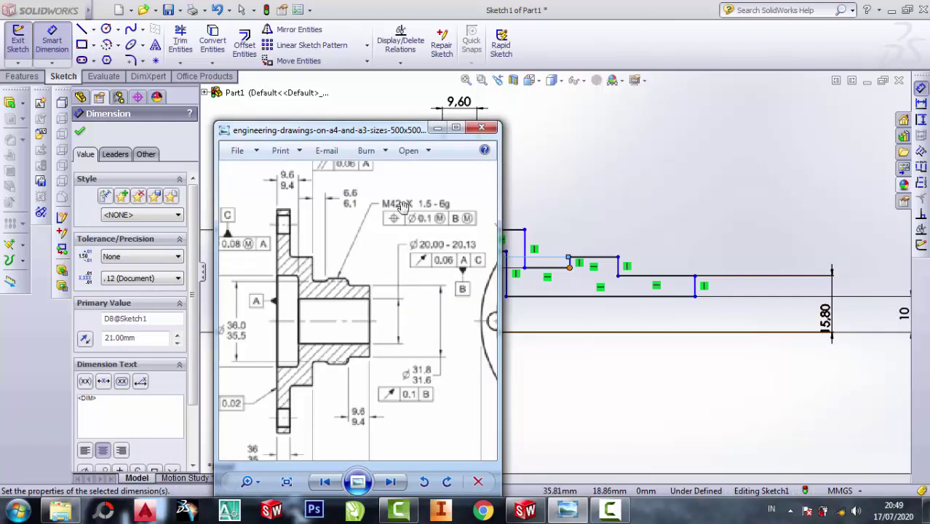
left_click(437, 128)
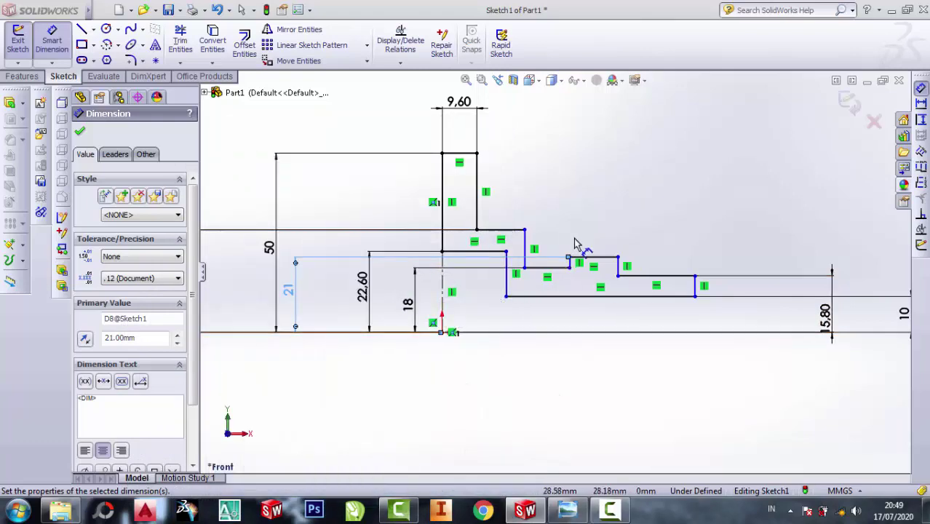
- Draw a horizontal centerline from the origin along the profile's bottom edge
scroll(583, 269, "up", 2)
middle_click_drag(602, 337, 556, 316, "ctrl")
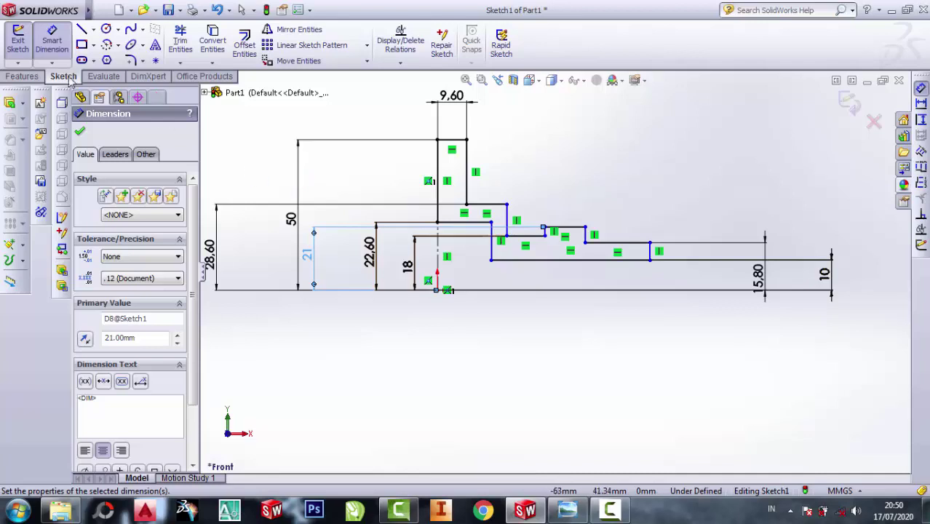
left_click(93, 29)
left_click(111, 58)
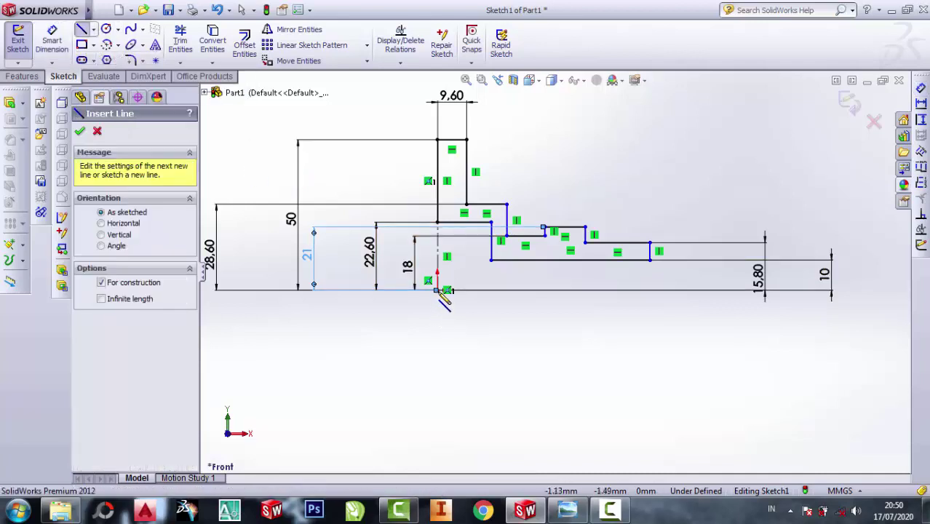
left_click(439, 291)
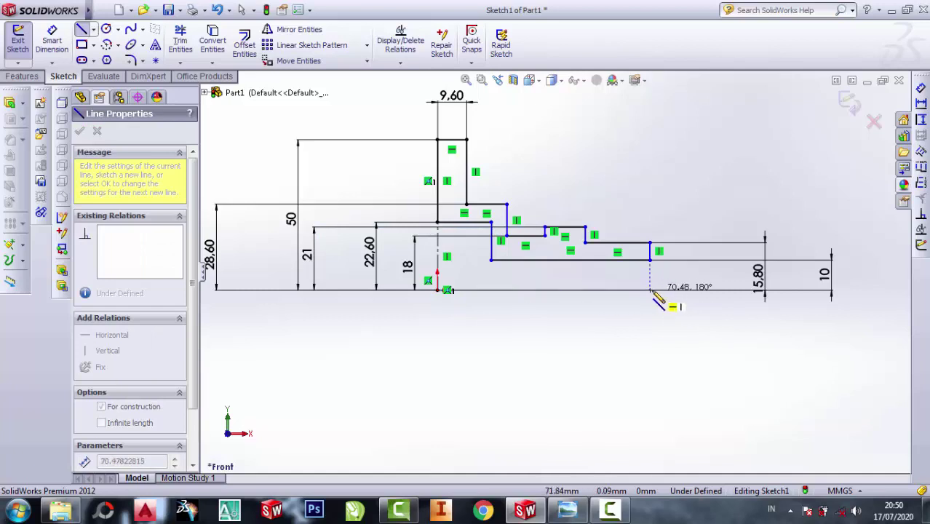
left_click(650, 290)
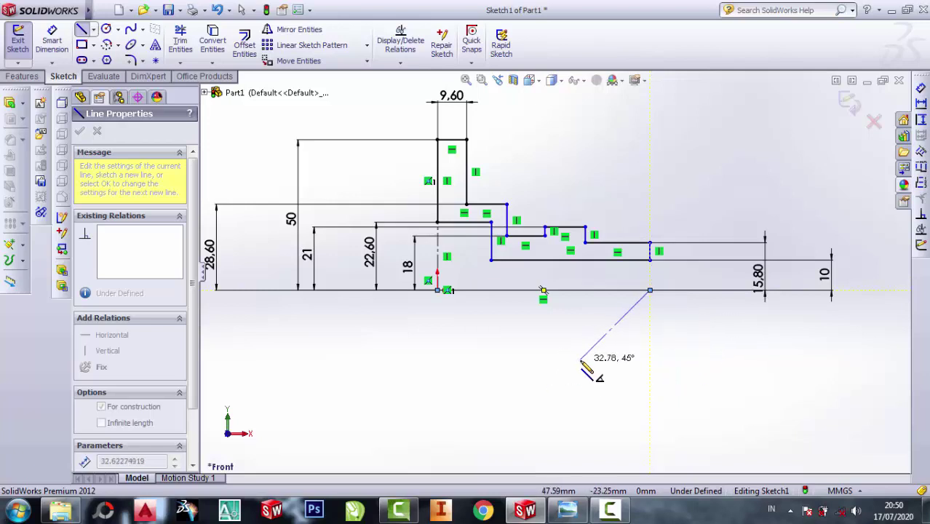
key("Escape")
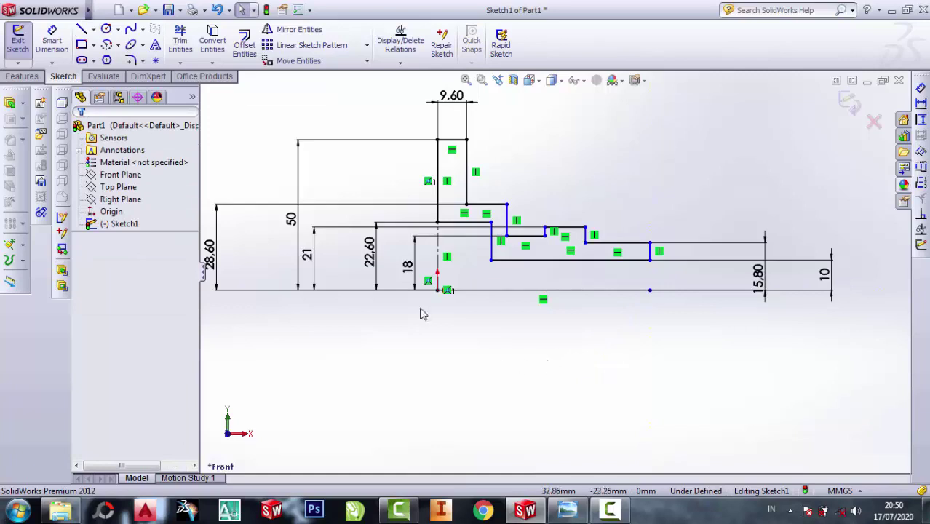
- Delete the vertical centerline running up through the origin
left_click(439, 257)
right_click(440, 256)
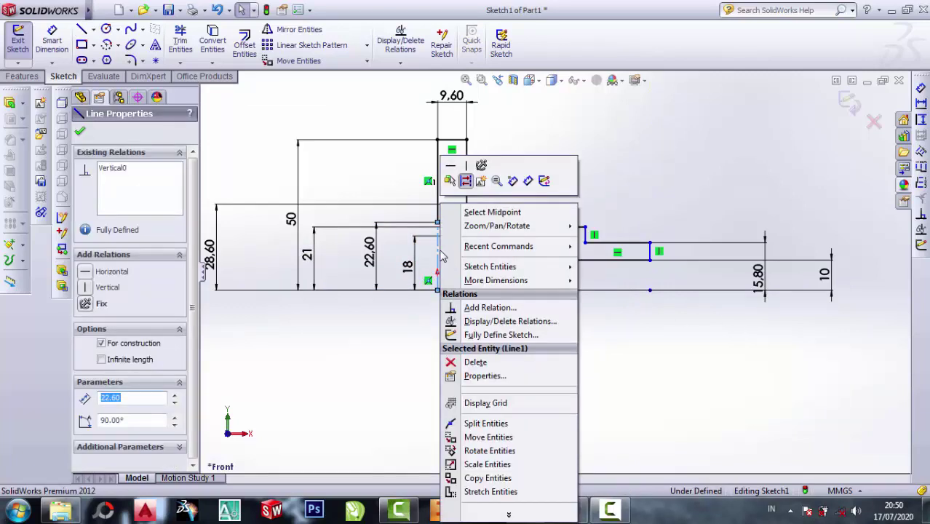
left_click(474, 362)
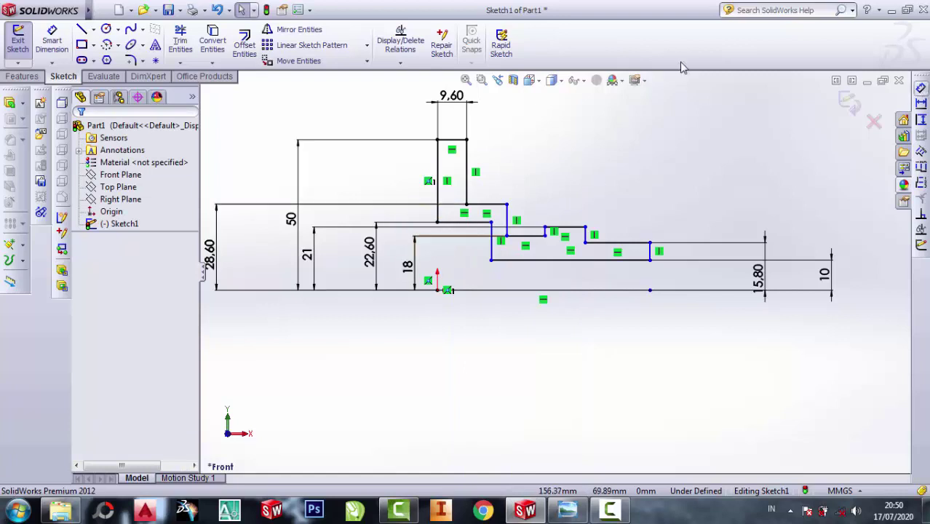
- Undo the accidental 10 mm Boss-Extrude1 so Sketch1 stays an editable profile
left_click(8, 106)
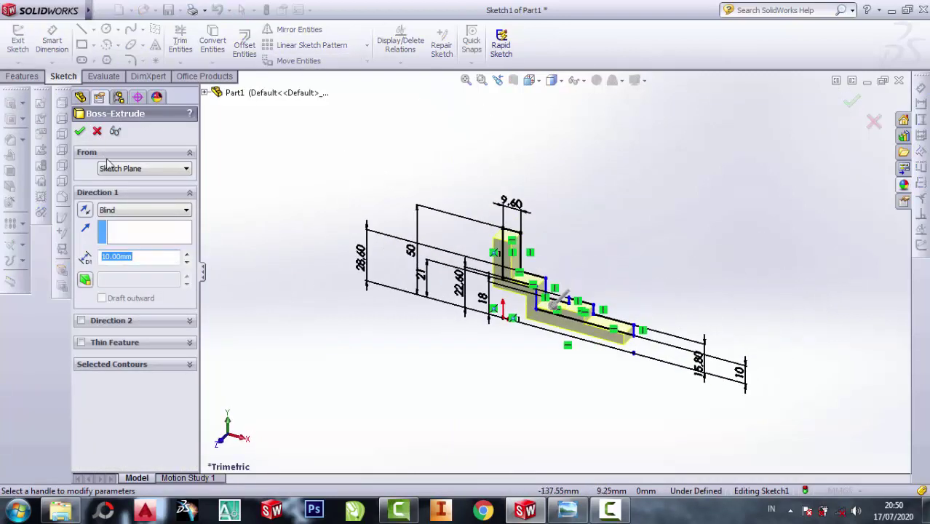
left_click(851, 101)
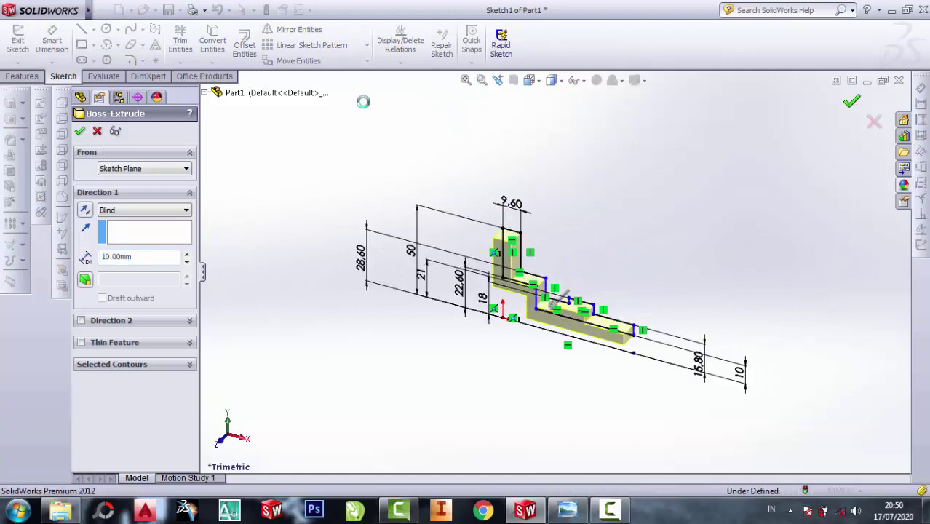
left_click(22, 76)
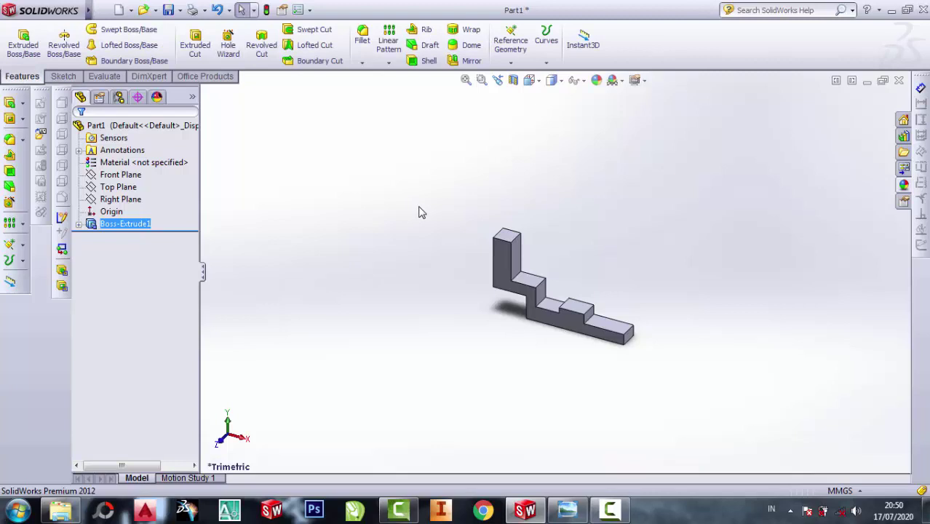
key("ctrl+z")
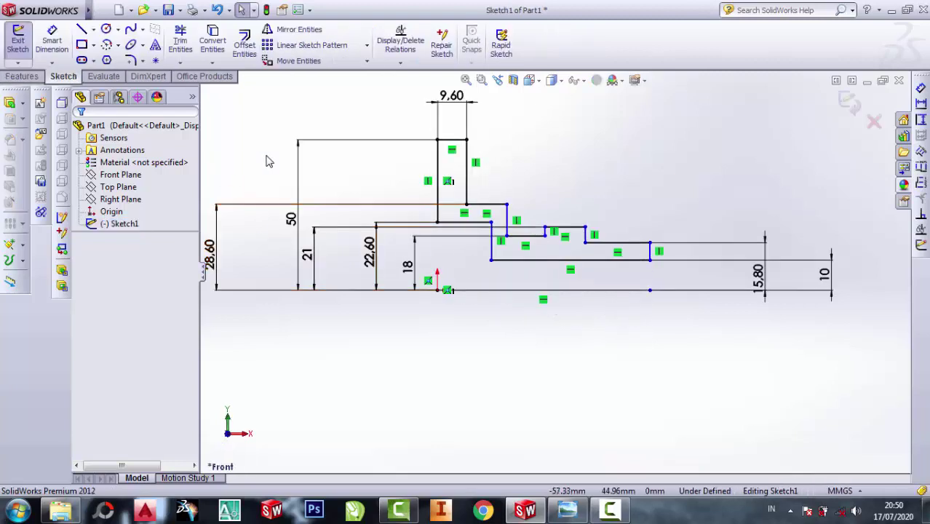
left_click(19, 77)
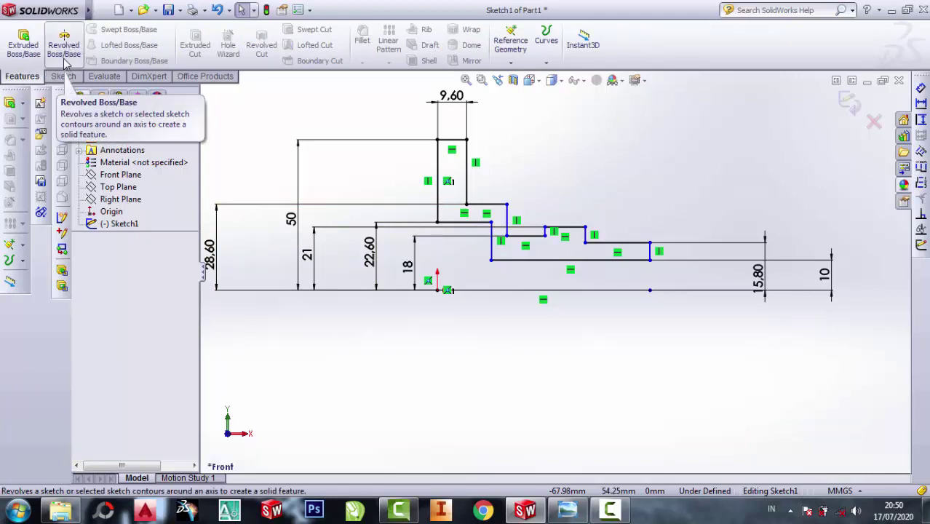
- Revolve the profile 360° about centerline Line16 to create Revolve1
left_click(64, 45)
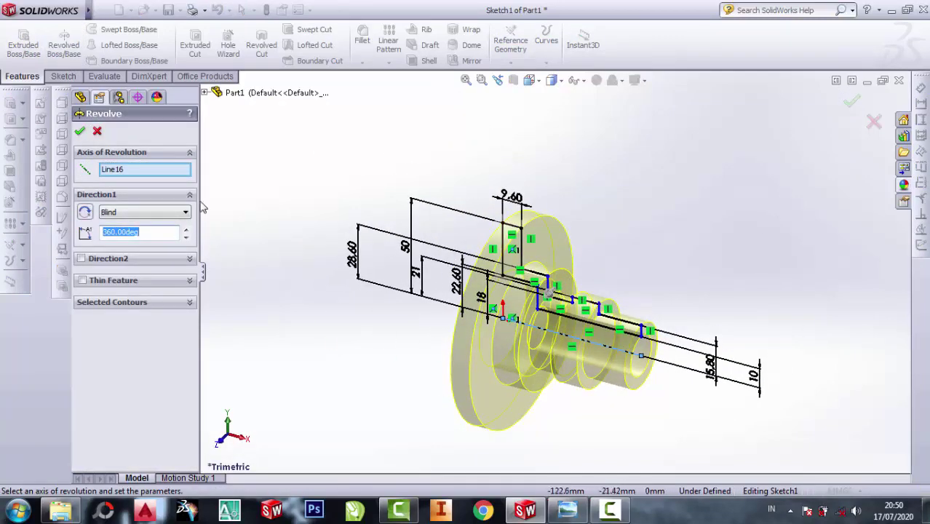
left_click(80, 132)
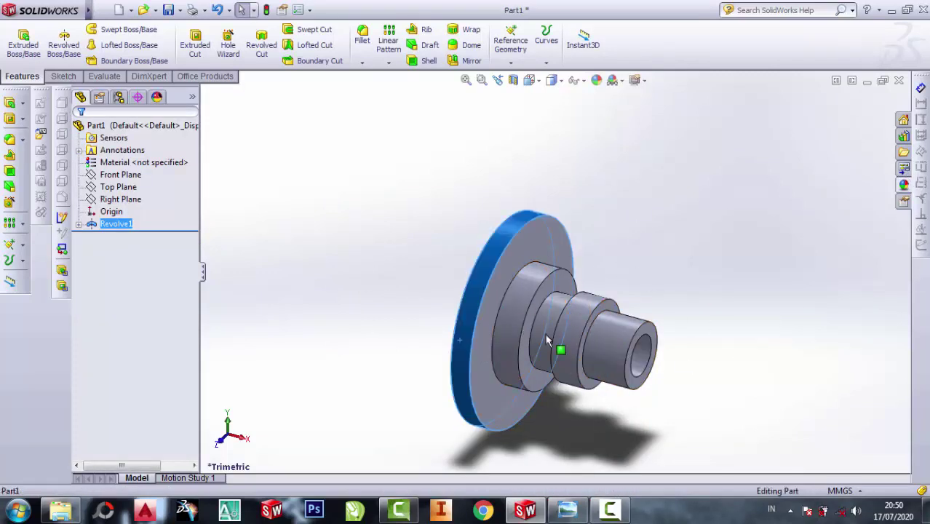
- Orbit the new hub and briefly check the reference drawing in Photo Viewer
left_click(393, 290)
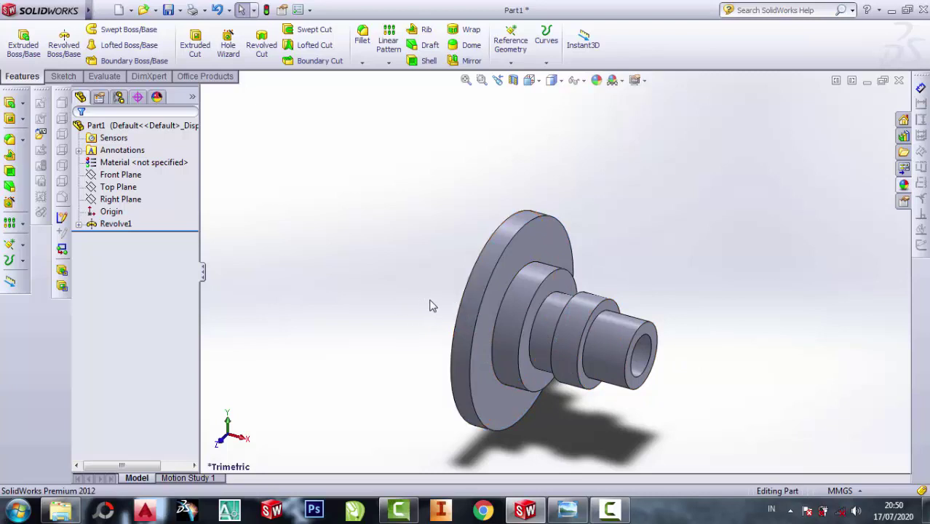
mouse_move(429, 306)
middle_mouse_down()
mouse_move(406, 260)
mouse_move(396, 293)
mouse_move(421, 310)
mouse_move(401, 309)
mouse_move(415, 320)
middle_mouse_up()
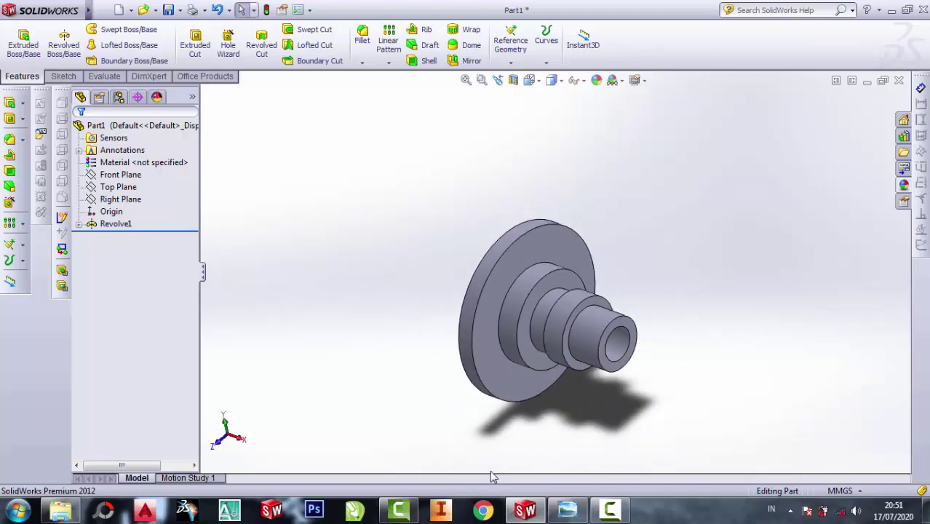
left_click(568, 513)
scroll(299, 310, "up", 1)
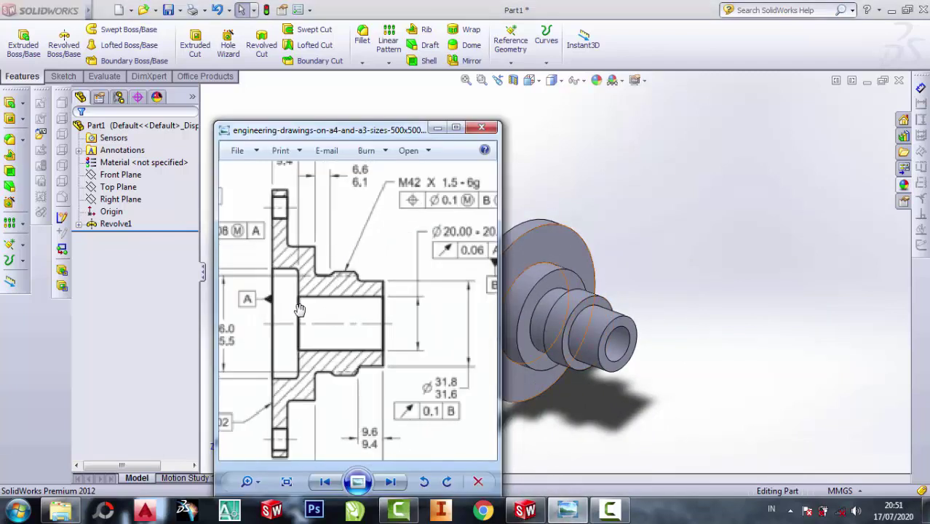
scroll(394, 282, "down", 1)
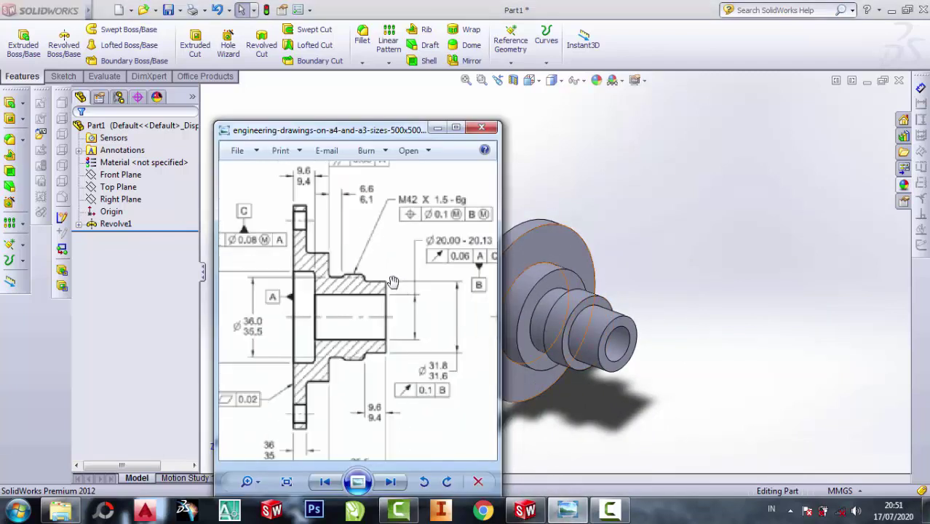
left_click(437, 128)
- View the flange's front face Normal To and reopen the reference drawing
middle_click_drag(453, 239, 588, 327)
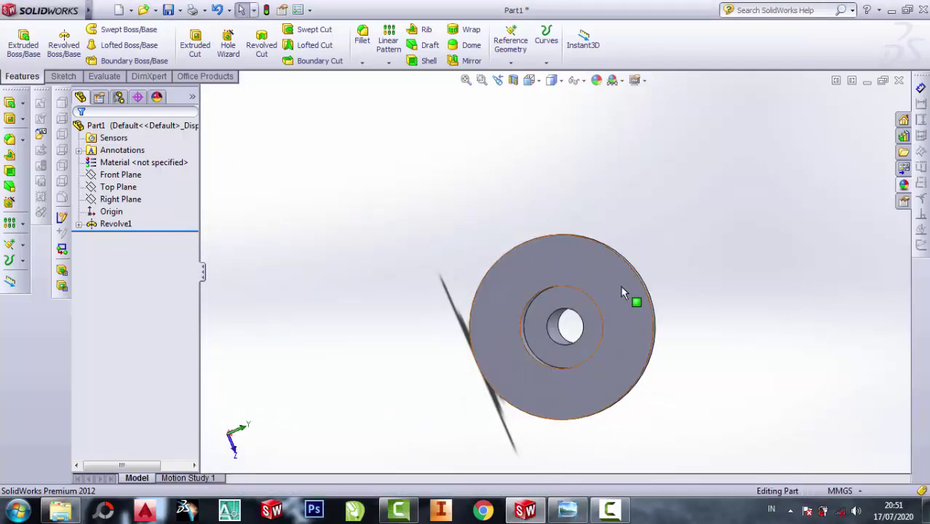
left_click(620, 285)
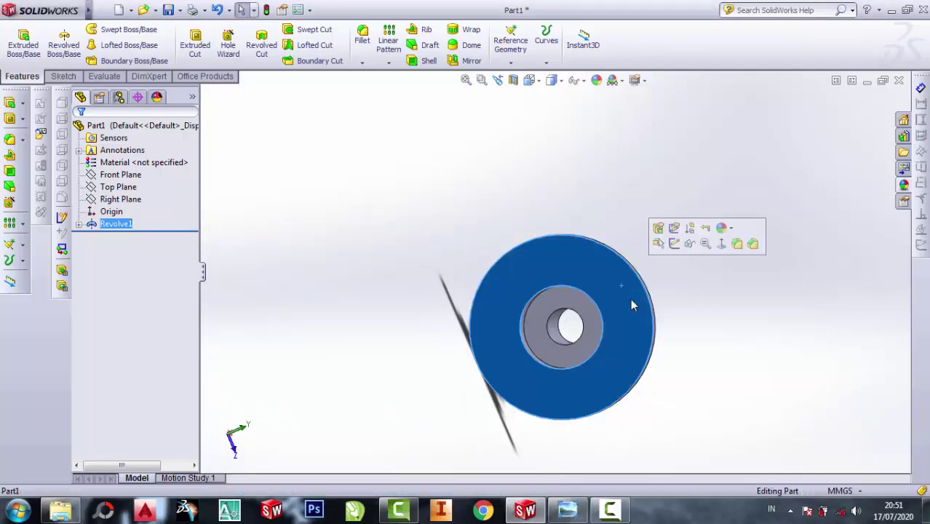
left_click(722, 244)
left_click(754, 184)
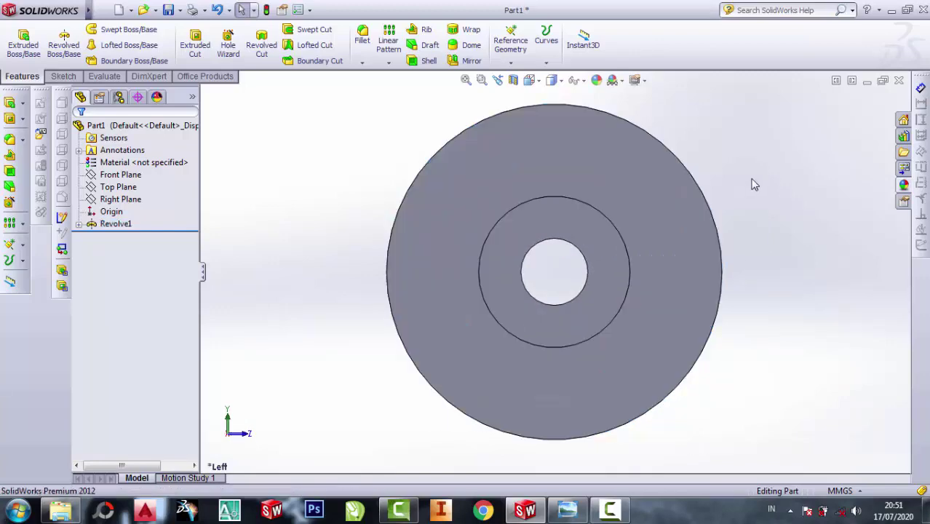
left_click(564, 512)
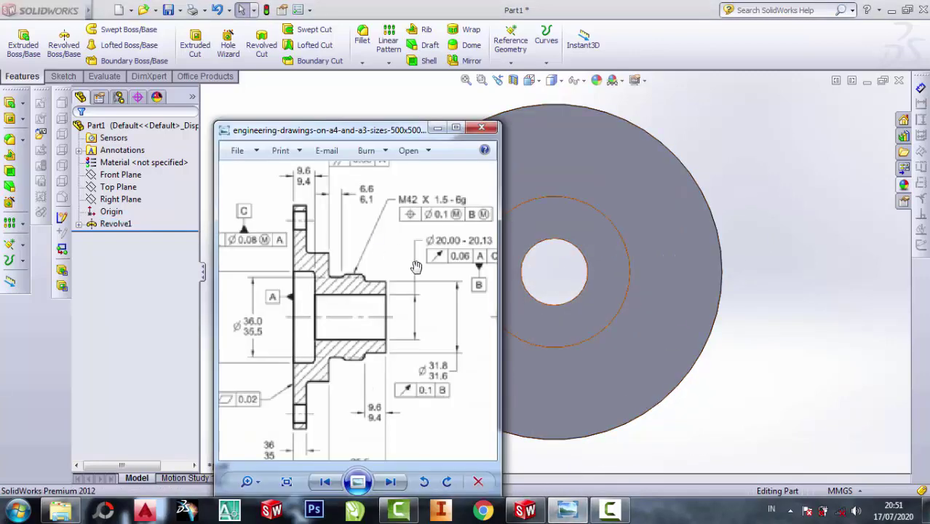
- Zoom the drawing to read the Ø86 bolt circle and 8X Ø7.9–8.1 holes, then minimize it
mouse_move(432, 283)
left_mouse_down()
mouse_move(403, 282)
mouse_move(415, 283)
left_mouse_up()
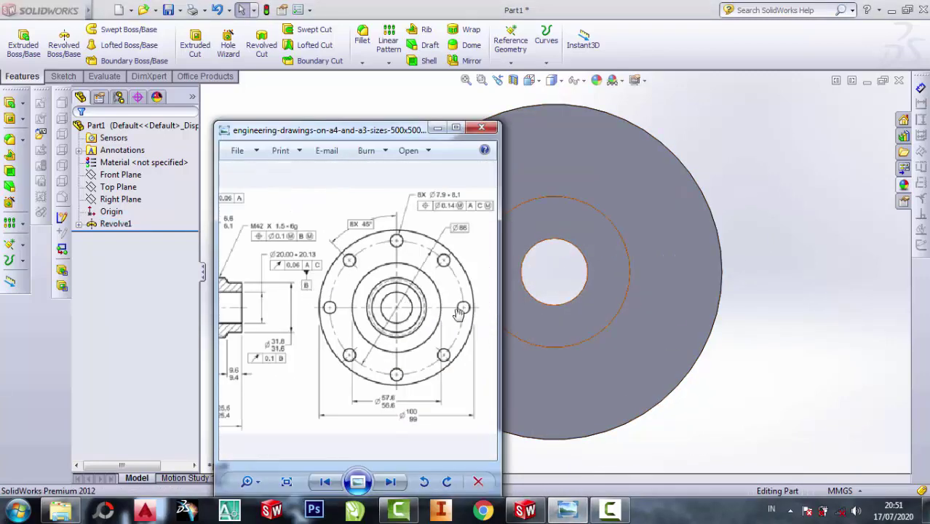
scroll(480, 264, "up", 1)
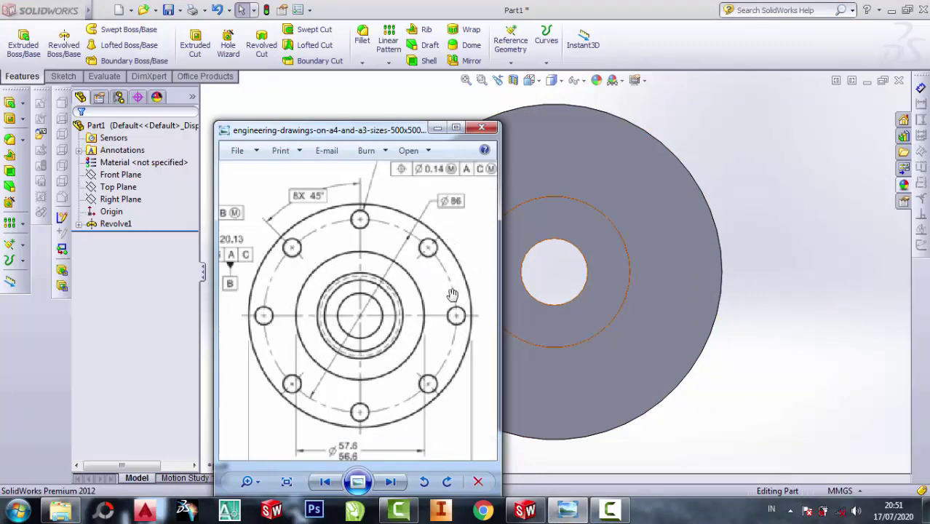
scroll(414, 263, "down", 1)
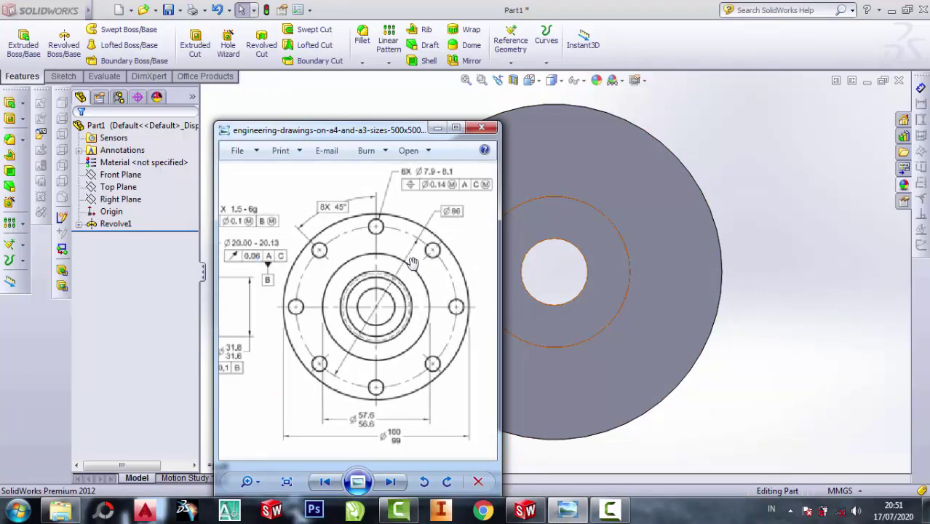
scroll(461, 187, "up", 1)
scroll(470, 255, "up", 1)
scroll(439, 263, "up", 1)
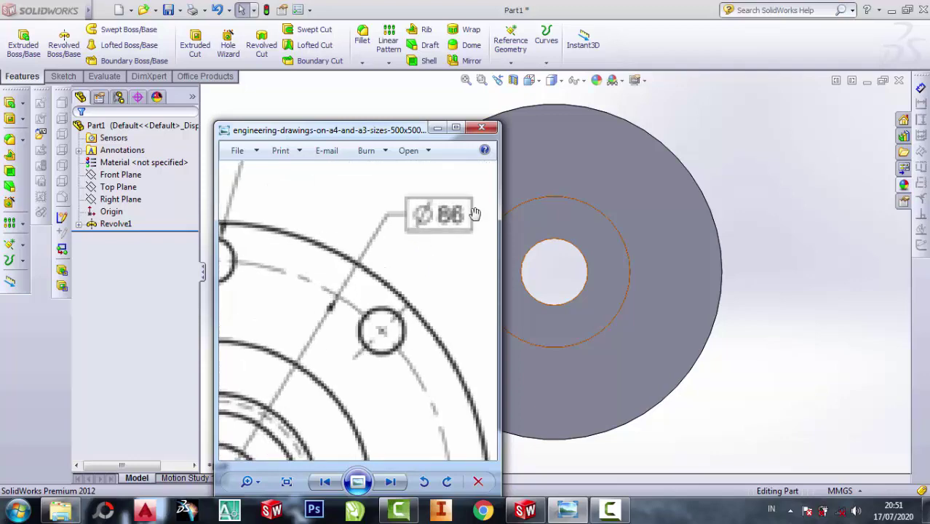
scroll(474, 215, "up", 1)
scroll(412, 248, "up", 1)
scroll(456, 212, "up", 1)
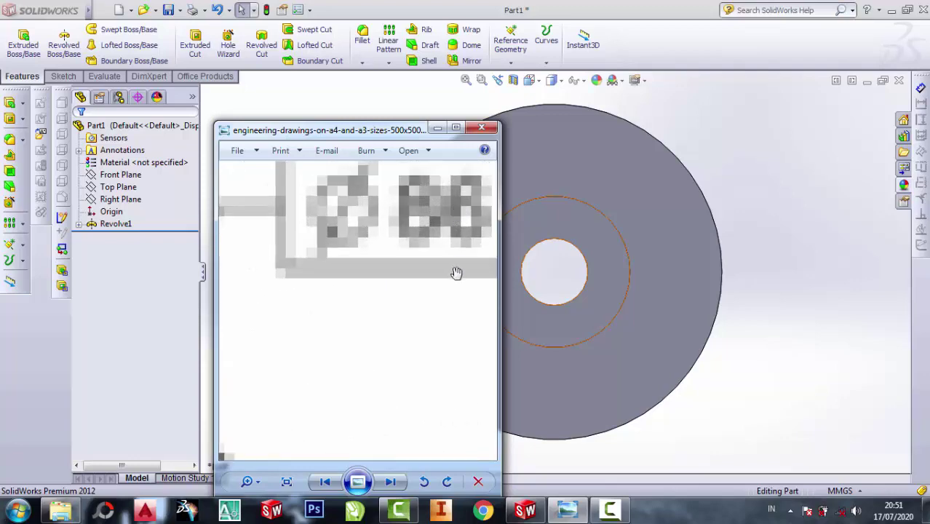
scroll(457, 273, "down", 2)
scroll(457, 273, "down", 1)
scroll(456, 272, "down", 1)
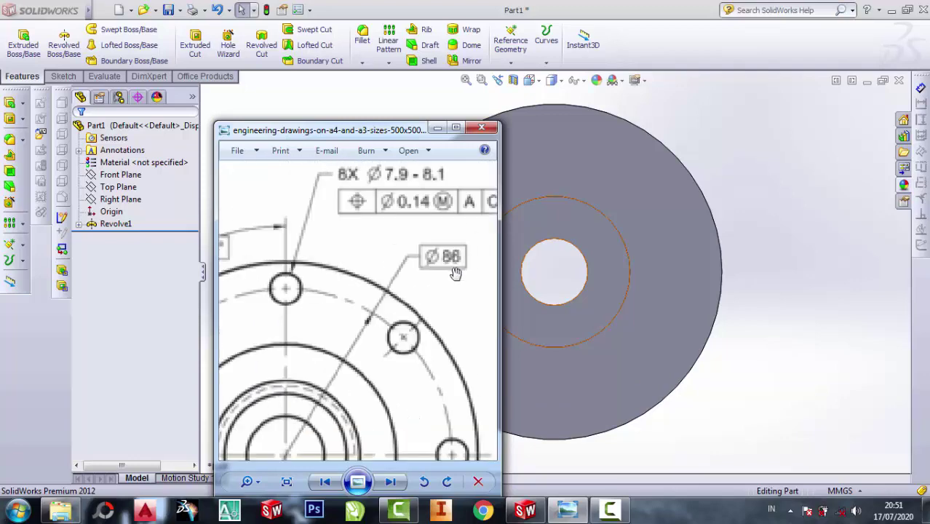
scroll(455, 274, "down", 1)
scroll(455, 274, "up", 1)
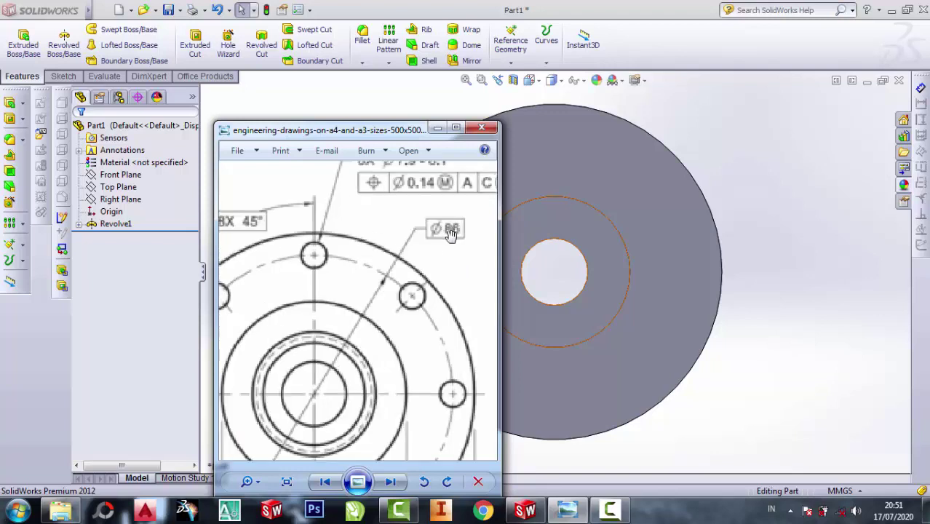
scroll(441, 234, "up", 1)
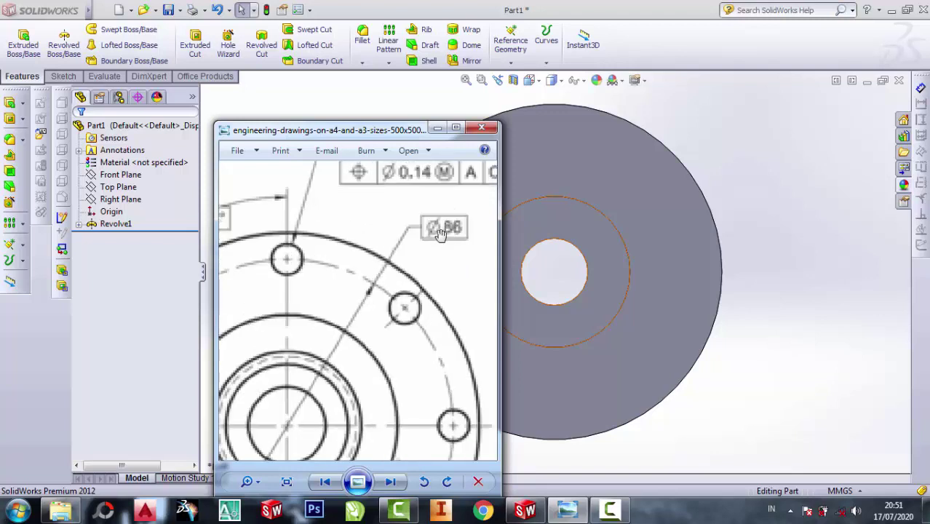
left_click(438, 128)
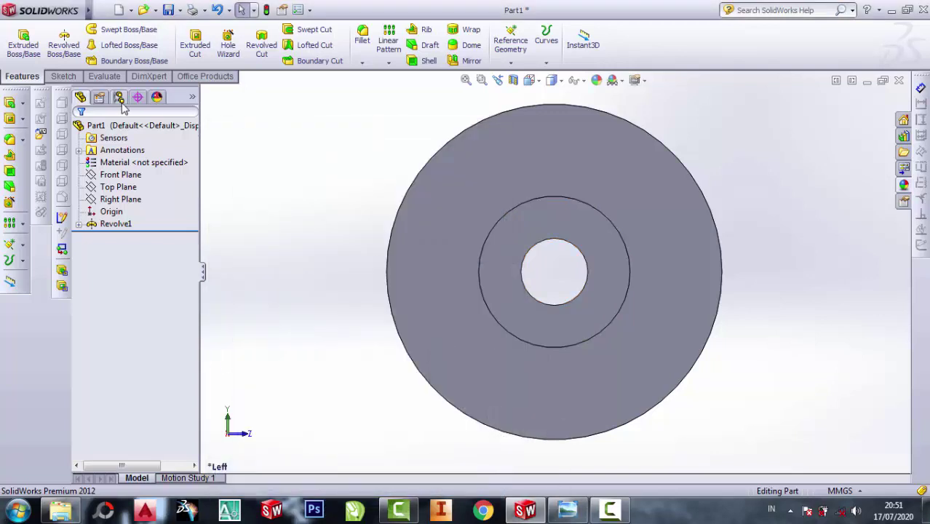
- Start Sketch2 on the flange face and draw a circle centred on the origin
left_click(63, 76)
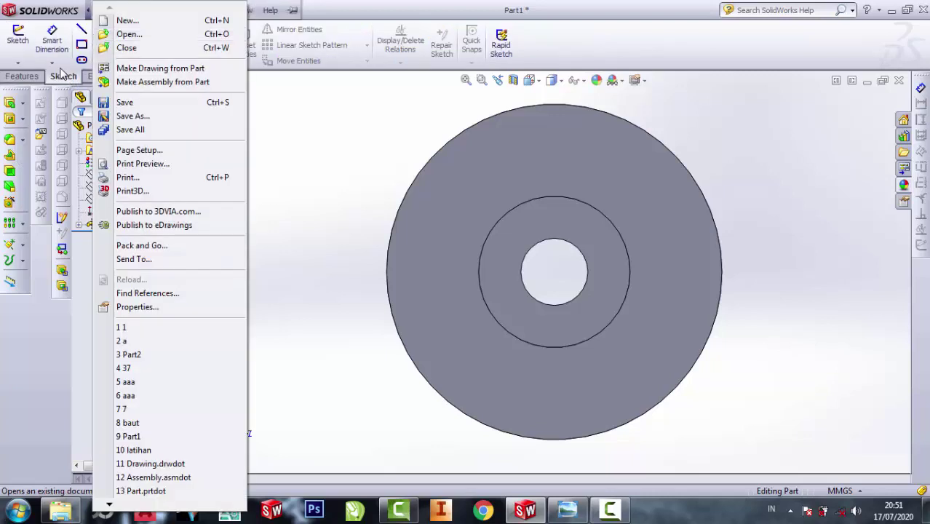
left_click(17, 36)
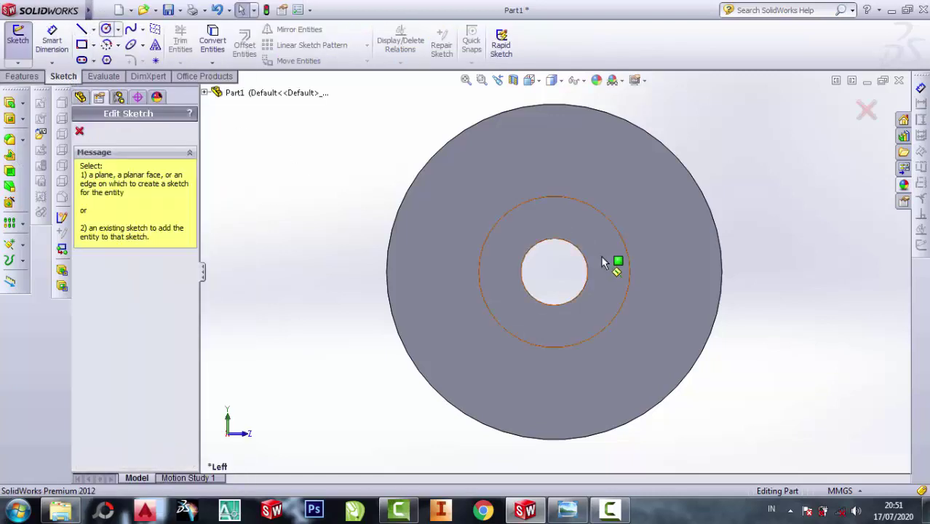
left_click(613, 270)
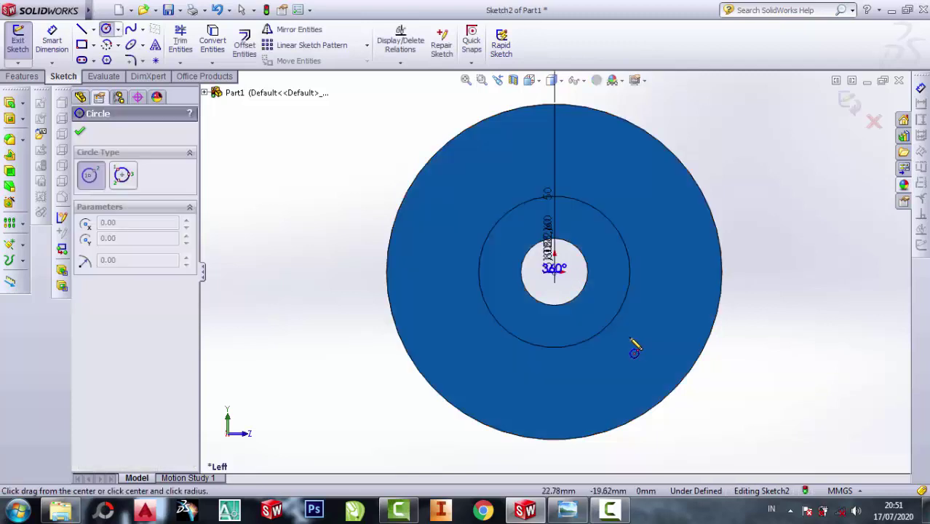
left_click(554, 271)
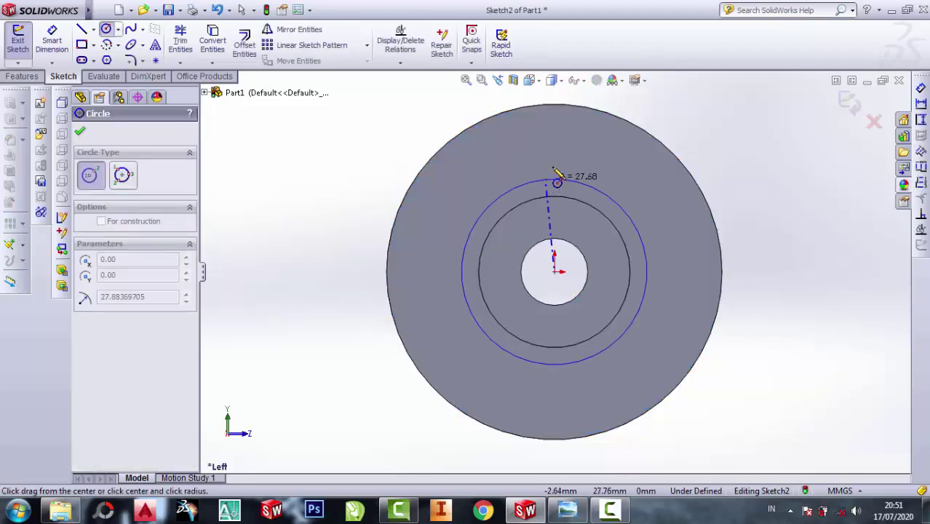
left_click(557, 155)
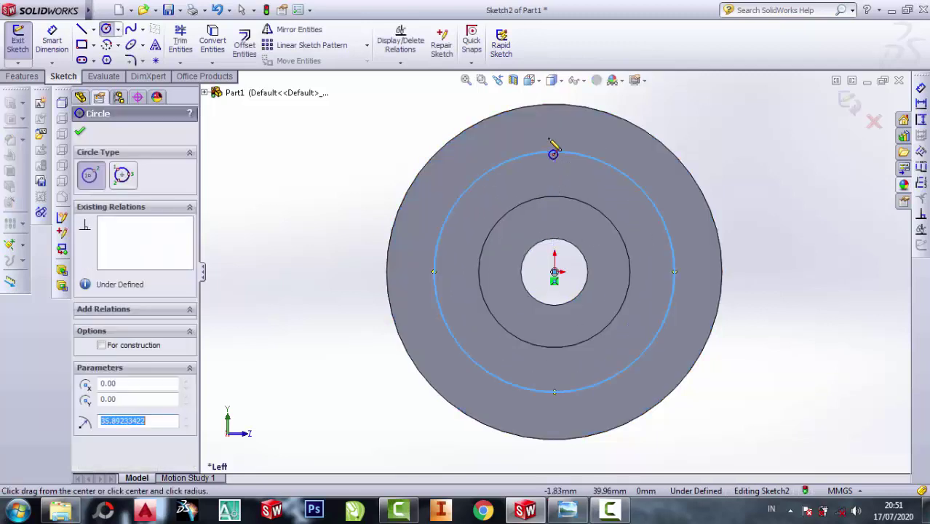
- Dimension the circle to Ø86 and centre a small hole circle at its top point
left_click(52, 40)
left_click(672, 232)
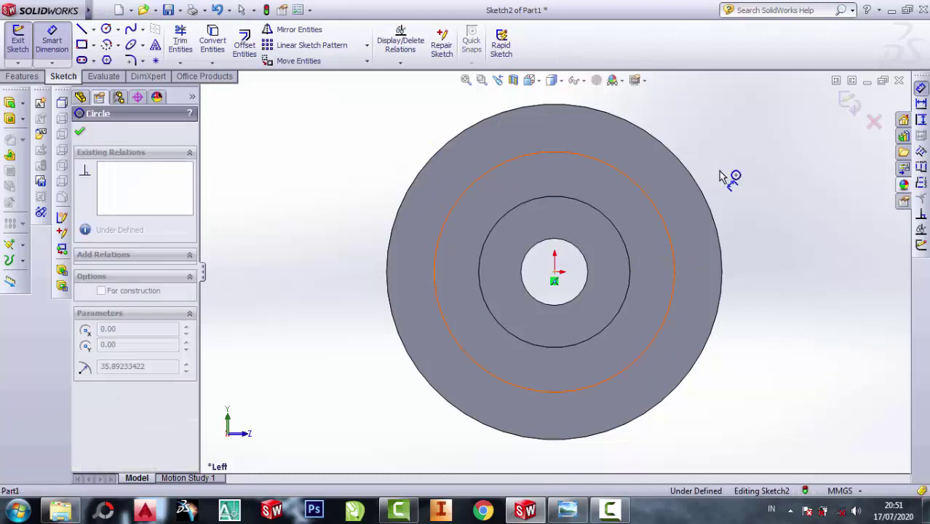
left_click(728, 164)
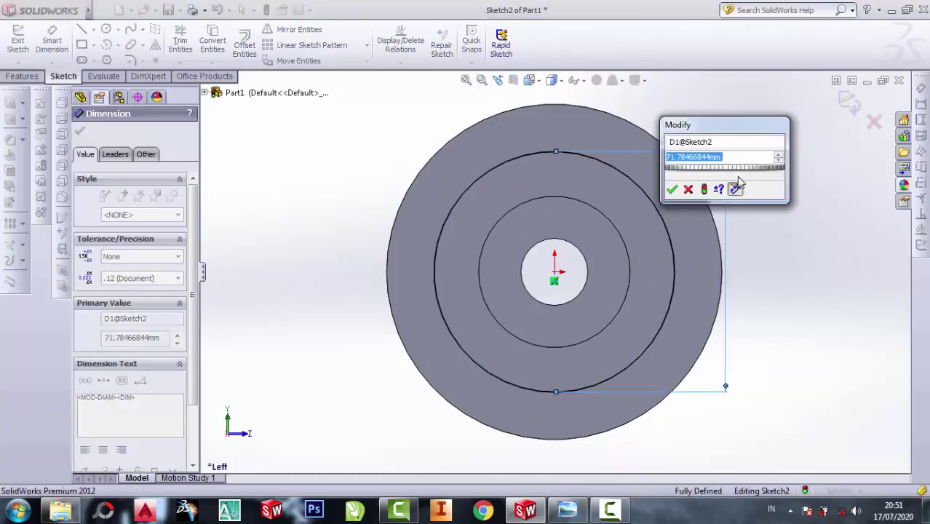
type("86")
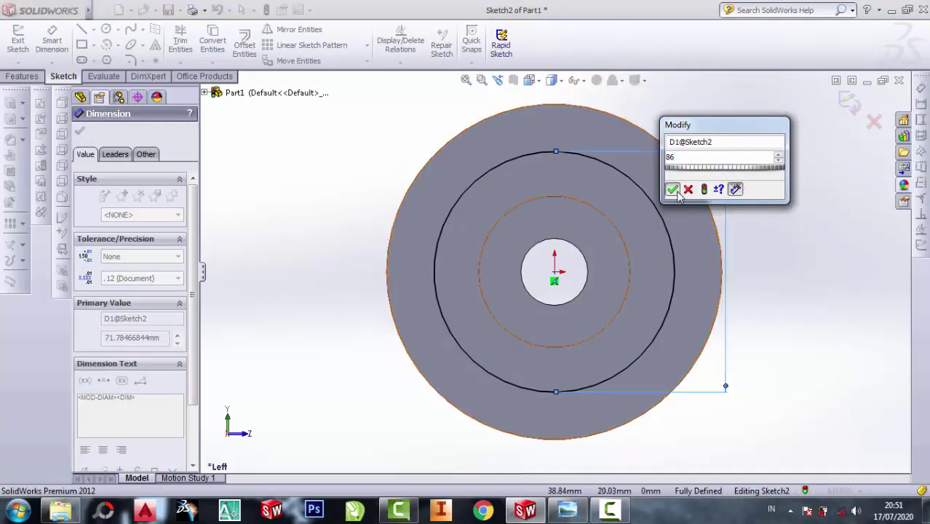
left_click(674, 190)
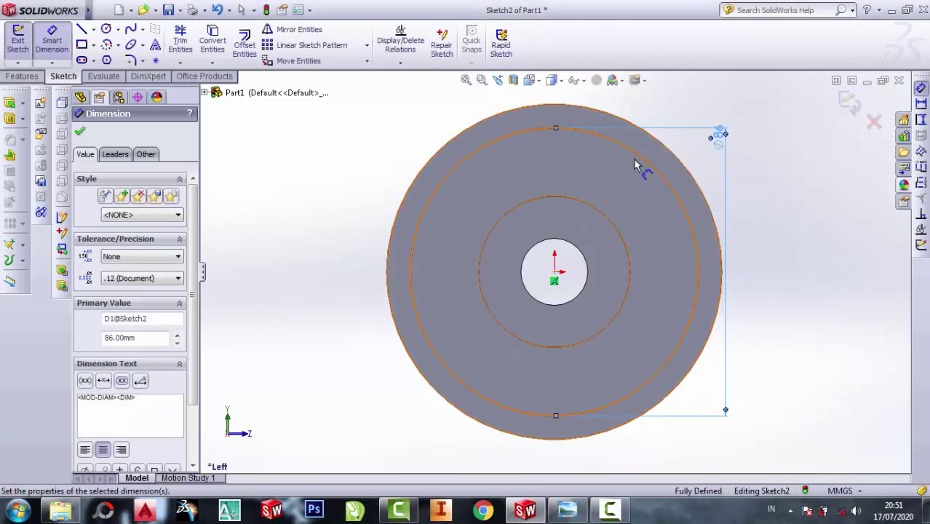
left_click(107, 29)
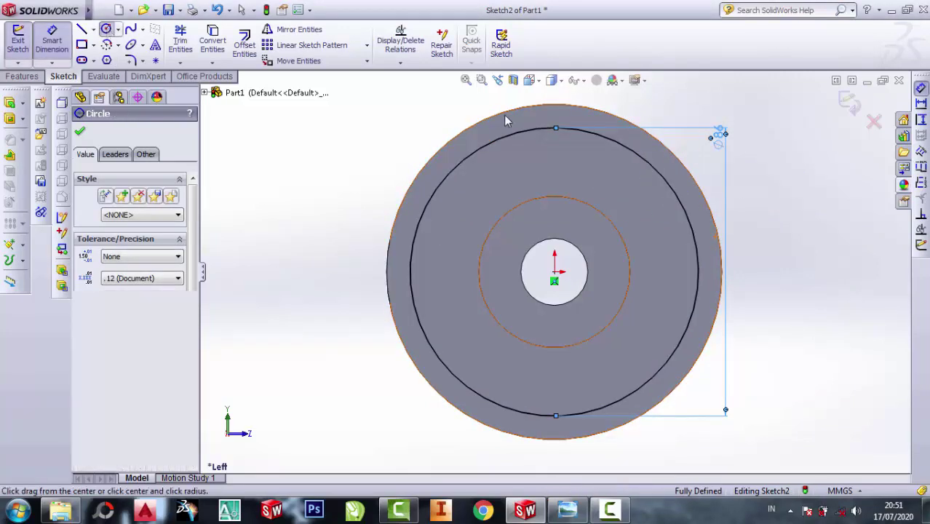
left_click(555, 129)
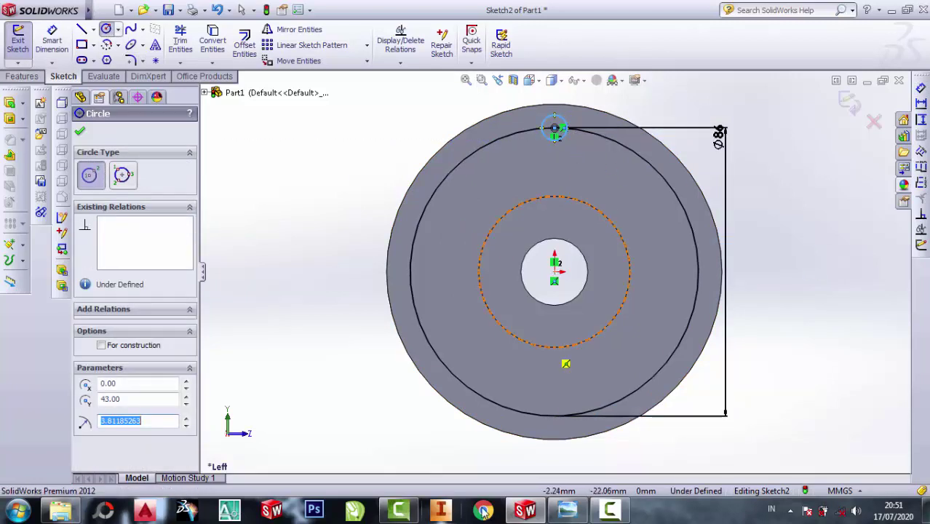
- Reopen the flange drawing and zoom in on the 8X Ø7.9–8.1 hole and Ø86 callouts
left_click(580, 514)
scroll(405, 187, "down", 1)
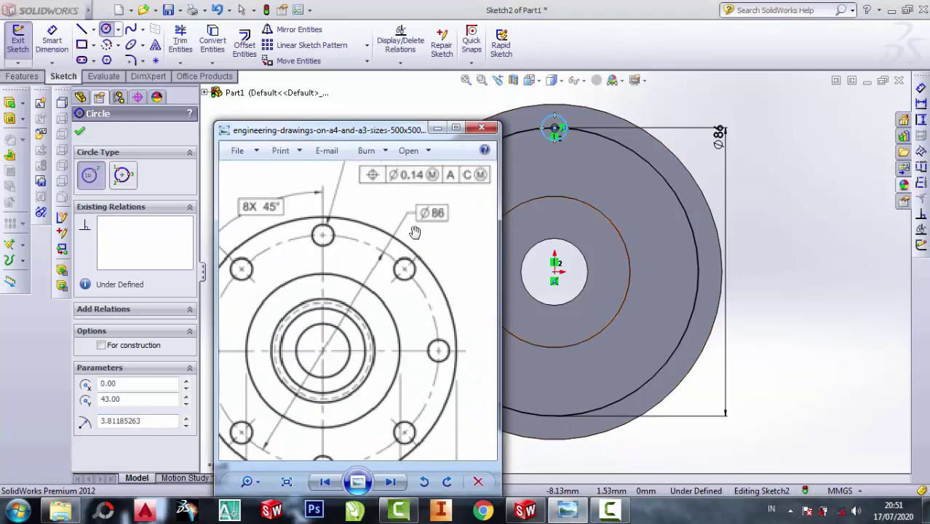
scroll(414, 239, "down", 1)
scroll(323, 210, "up", 2)
scroll(326, 232, "up", 1)
scroll(310, 198, "up", 1)
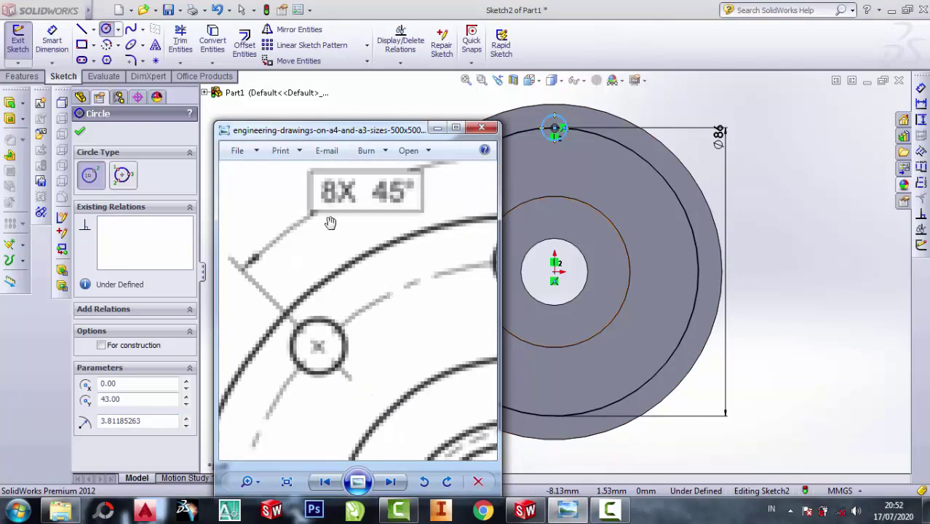
scroll(351, 195, "down", 1)
scroll(350, 197, "down", 1)
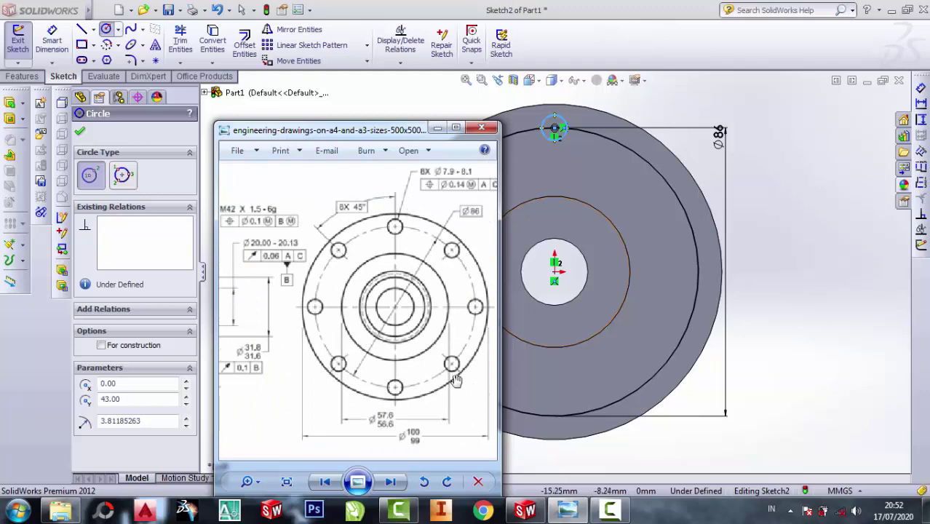
scroll(485, 234, "up", 1)
scroll(487, 241, "up", 1)
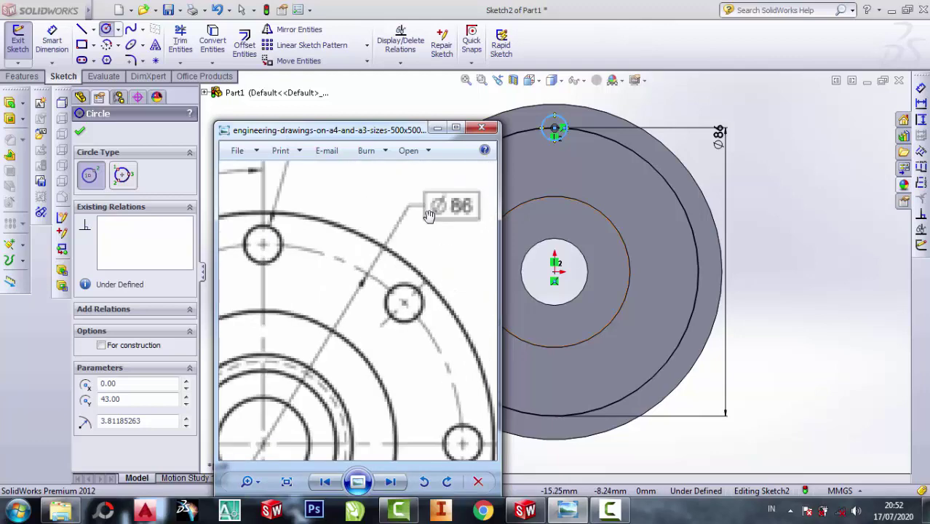
scroll(430, 215, "down", 1)
scroll(428, 250, "down", 2)
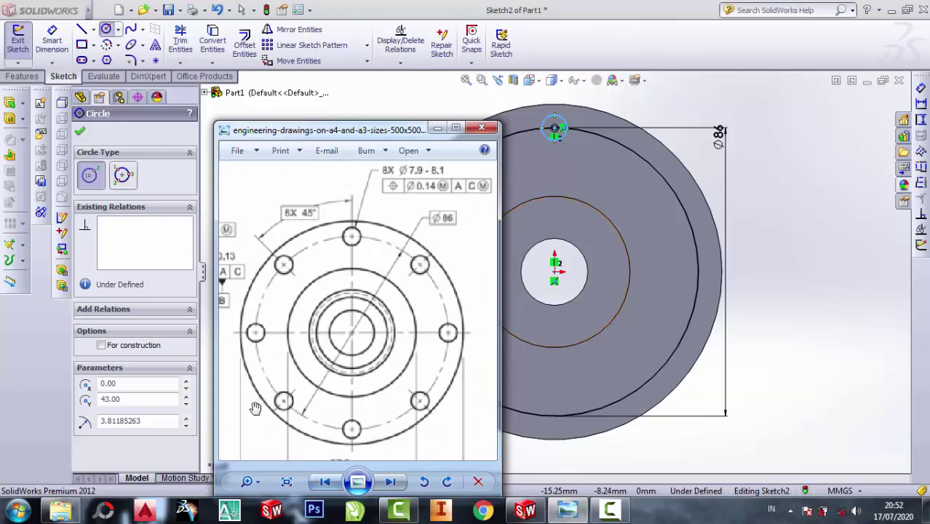
scroll(274, 326, "down", 1)
scroll(425, 415, "up", 1)
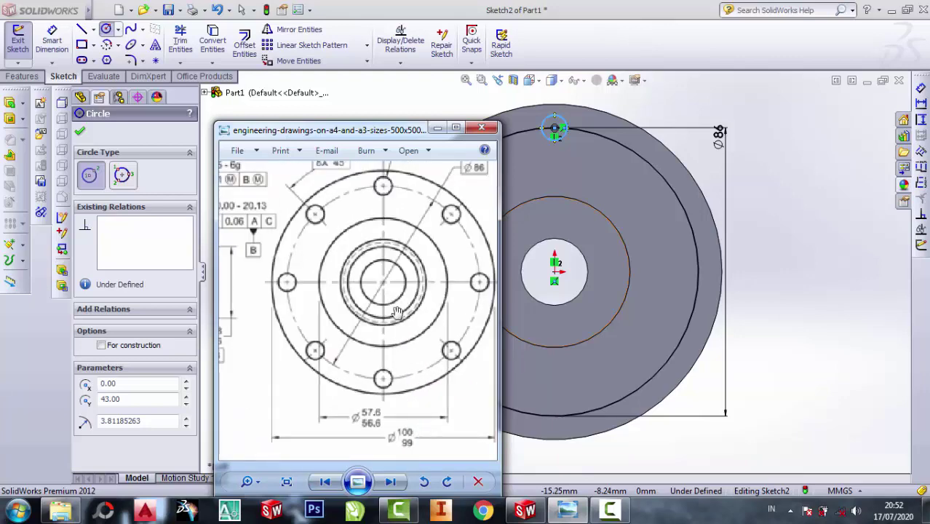
scroll(398, 312, "down", 1)
scroll(440, 165, "up", 1)
scroll(416, 185, "up", 2)
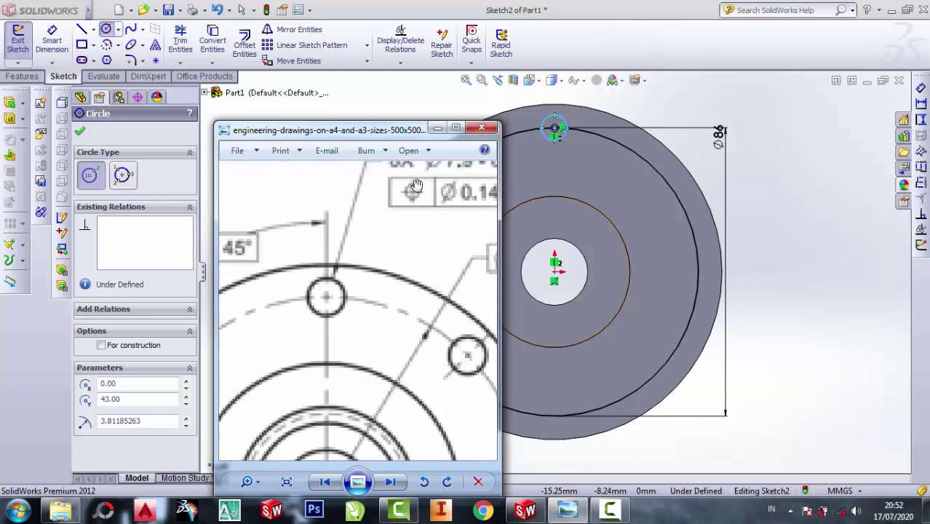
scroll(411, 198, "down", 2)
scroll(407, 196, "down", 1)
scroll(405, 196, "up", 1)
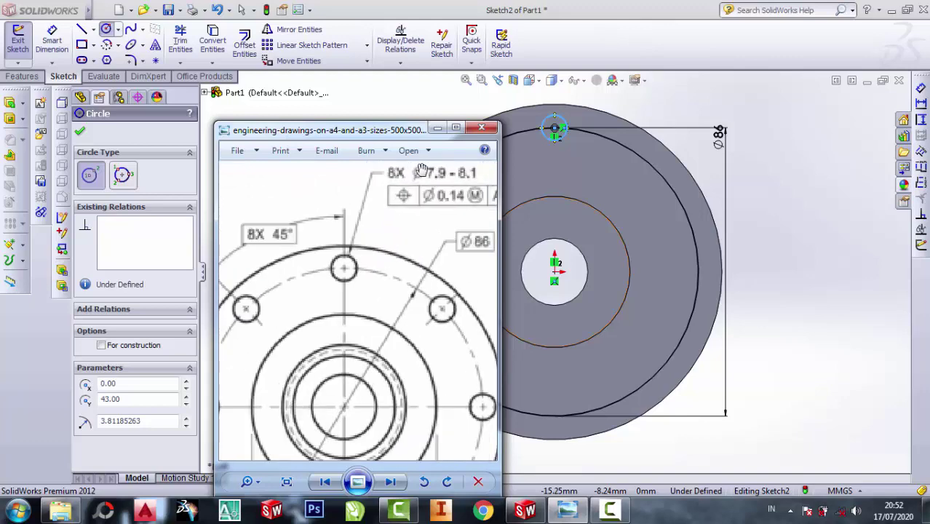
scroll(402, 195, "up", 2)
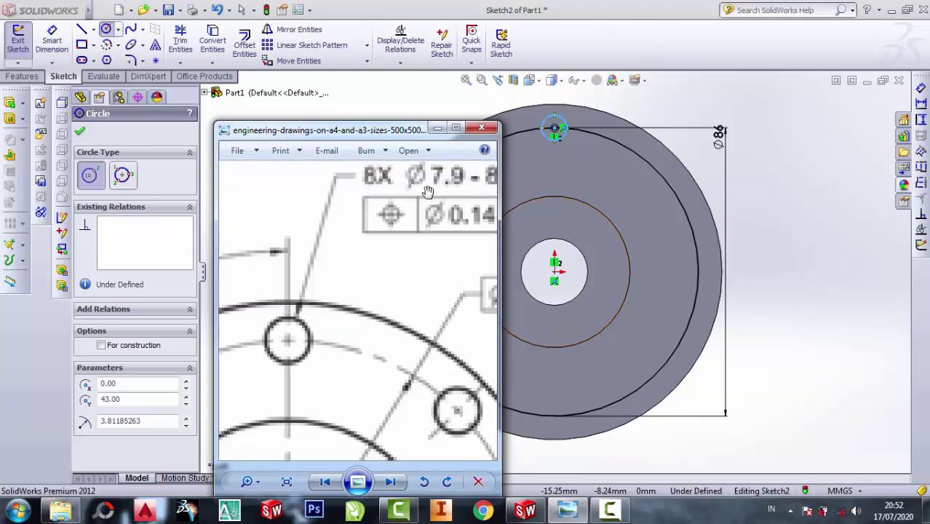
scroll(429, 191, "down", 1)
scroll(386, 165, "up", 1)
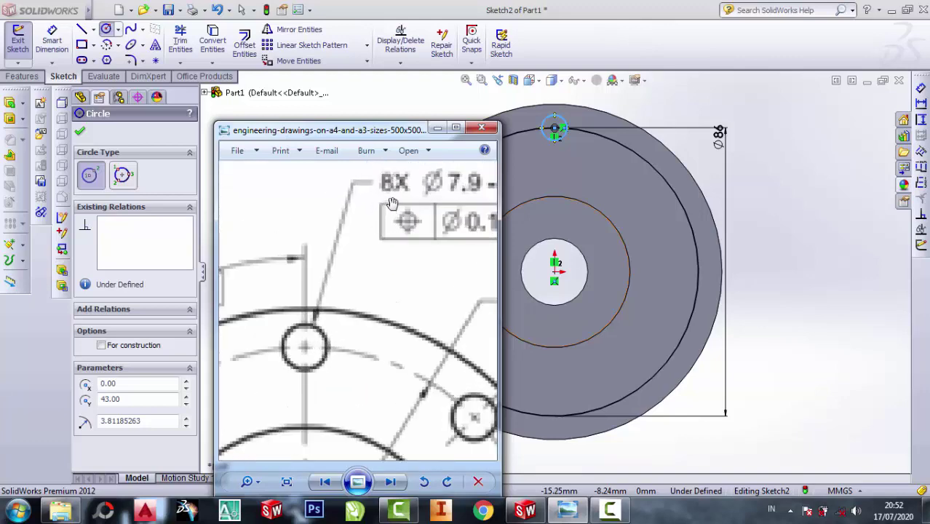
scroll(387, 198, "up", 2)
scroll(368, 195, "up", 1)
scroll(372, 182, "down", 2)
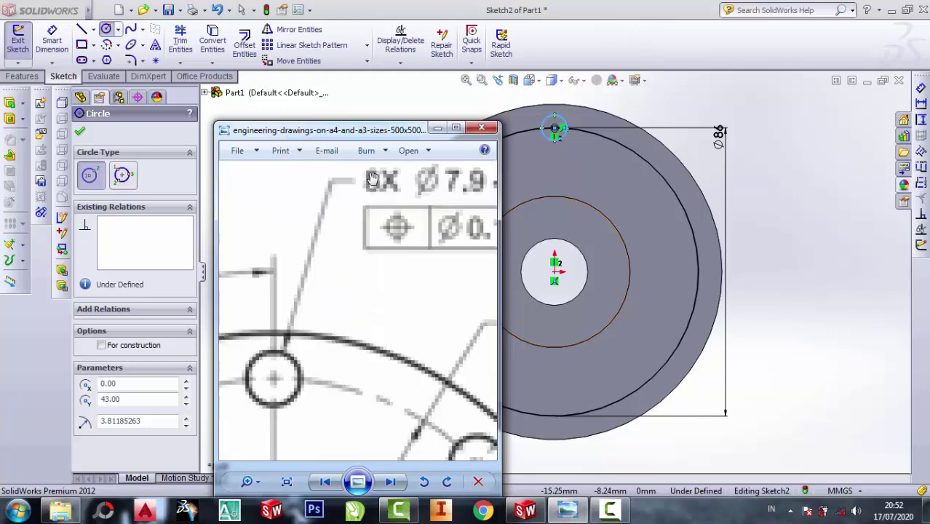
scroll(372, 178, "down", 1)
scroll(350, 212, "down", 2)
scroll(322, 244, "down", 1)
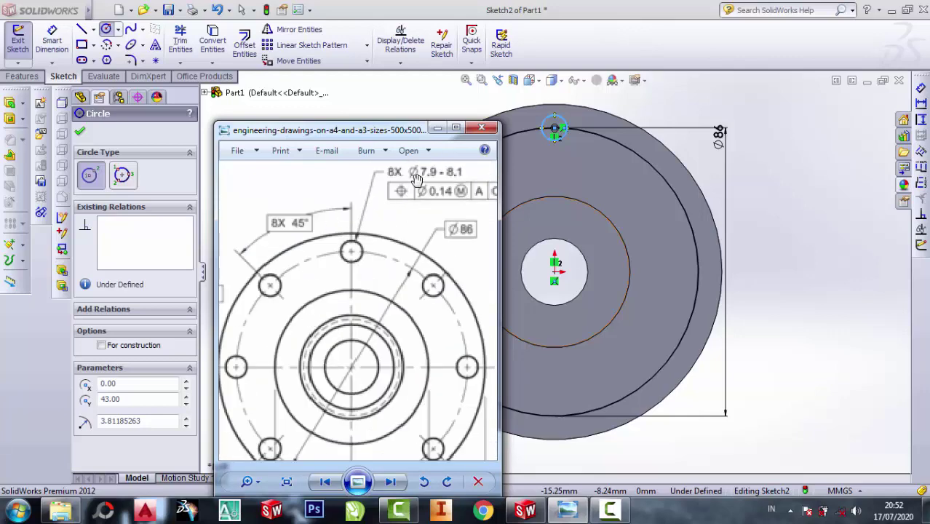
scroll(425, 193, "up", 1)
scroll(446, 167, "up", 1)
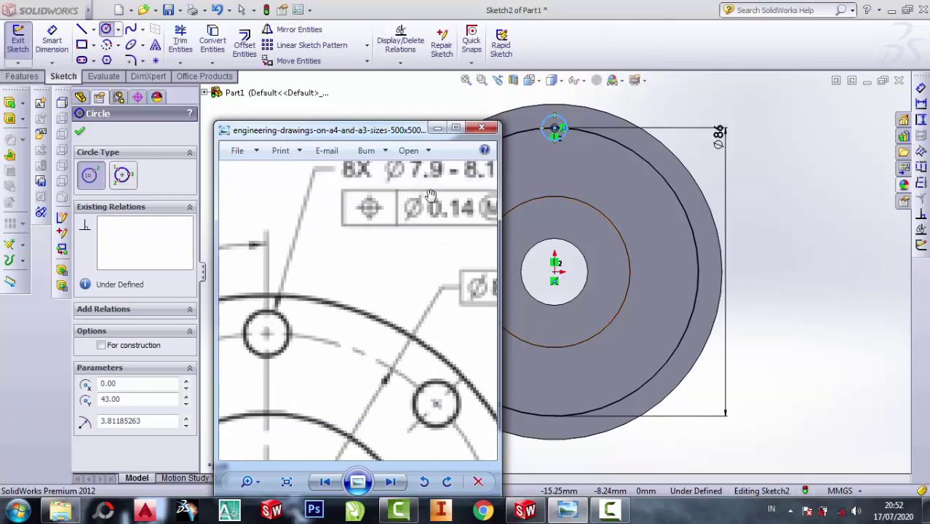
scroll(421, 195, "down", 1)
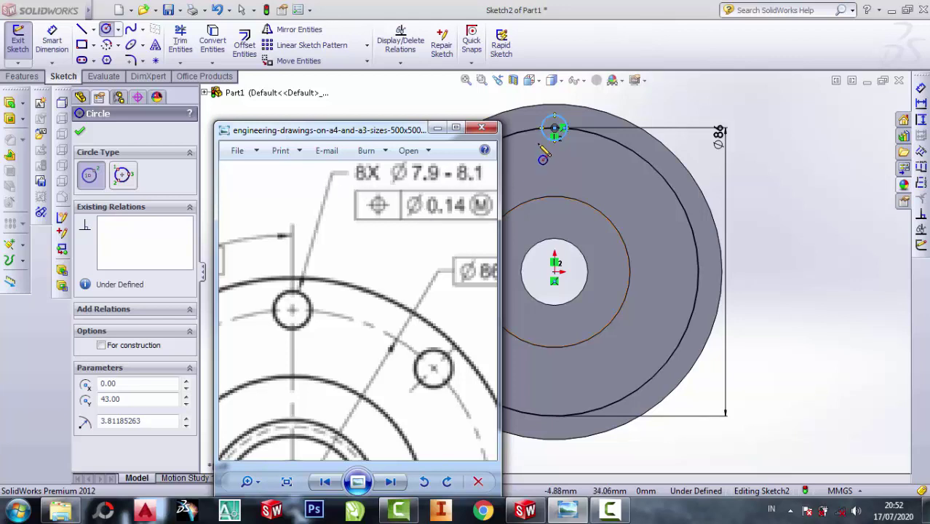
- Cancel the stray circle and dimension the small bolt-hole circle to Ø7.90 mm
left_click(438, 129)
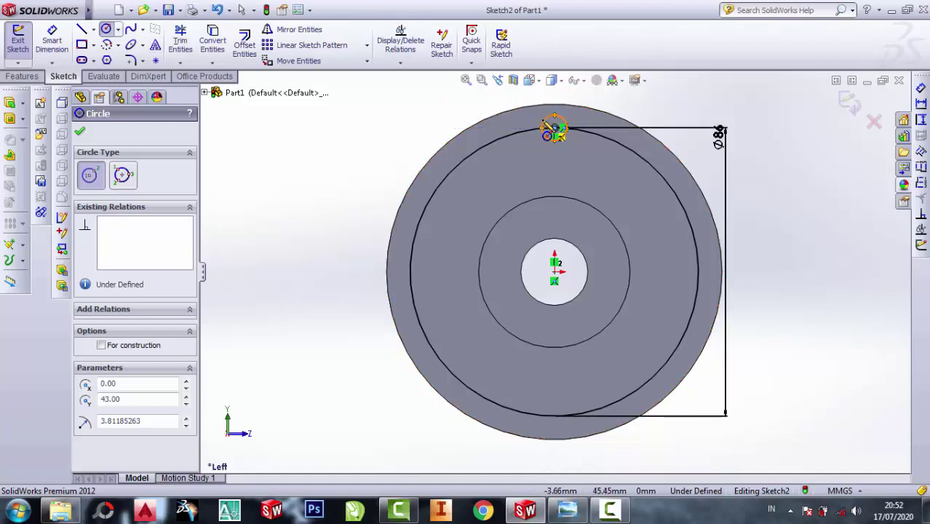
left_click(554, 129)
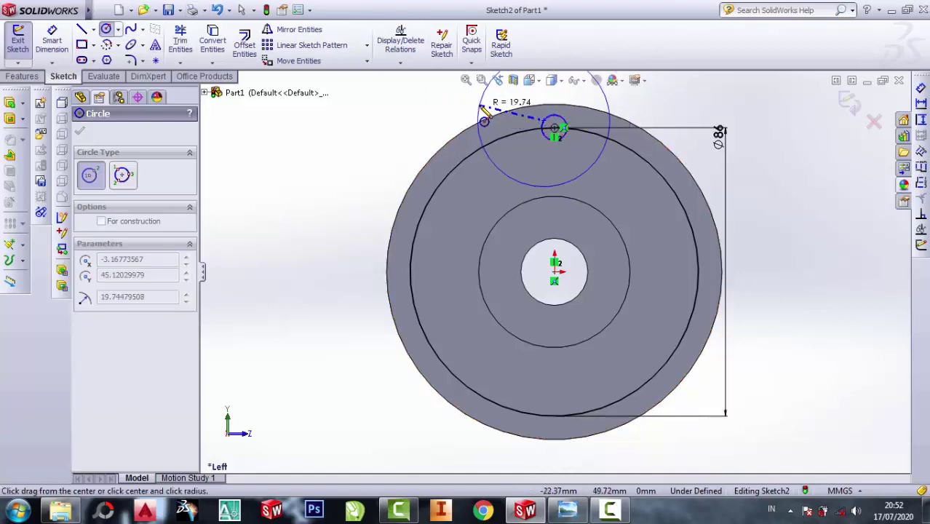
key("Escape")
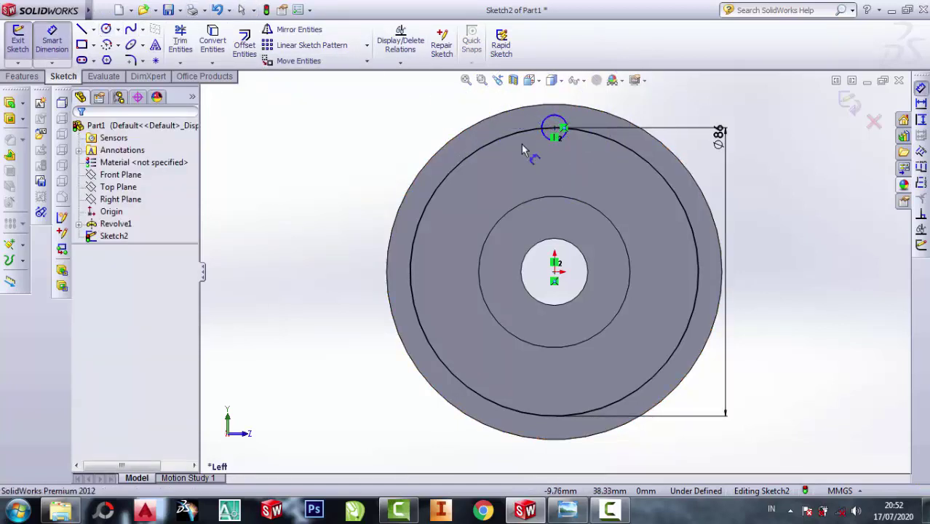
left_click(551, 127)
left_click(489, 107)
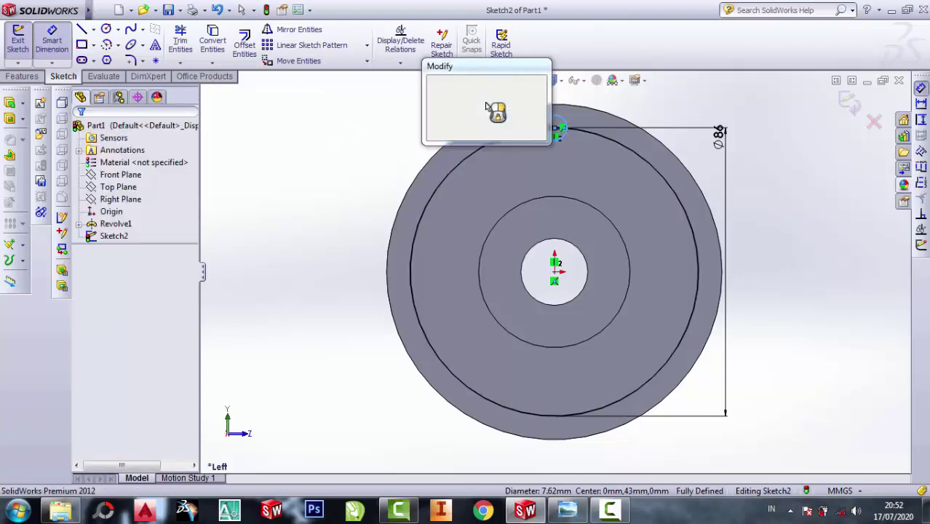
type("7.")
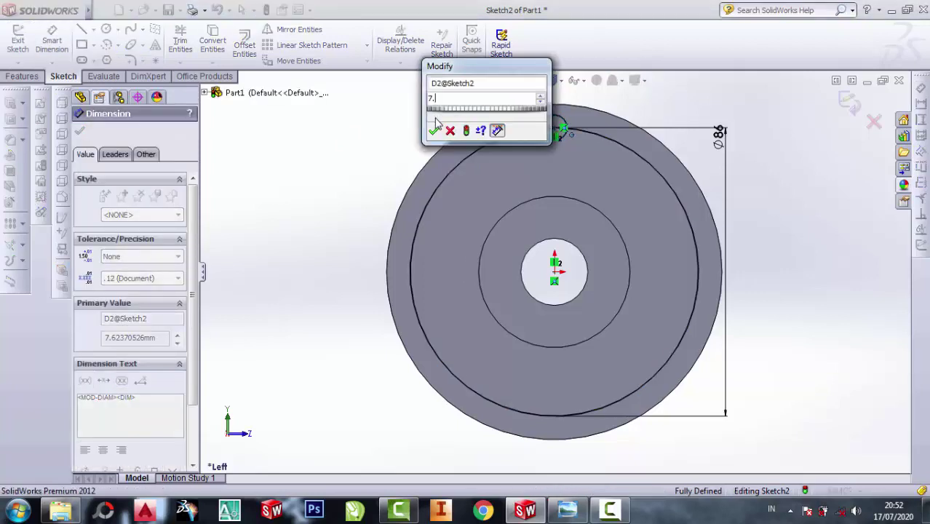
type("9")
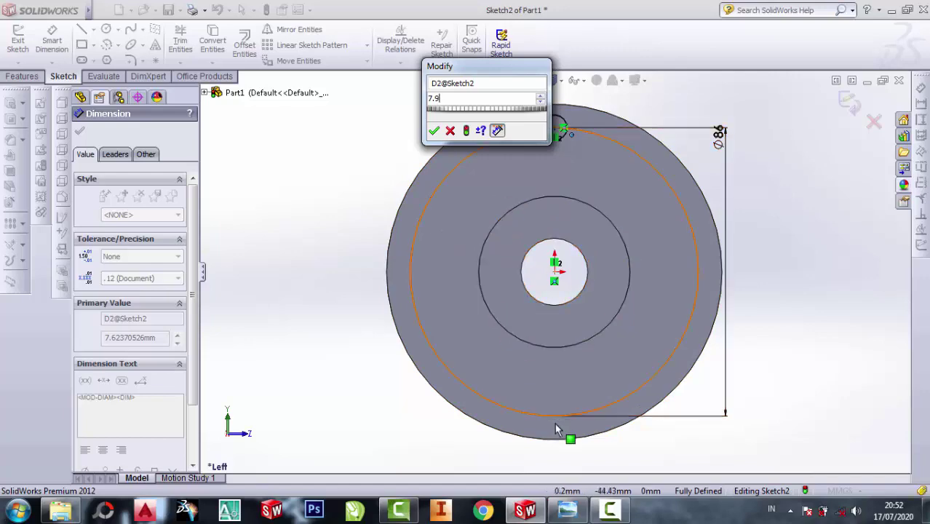
left_click(568, 511)
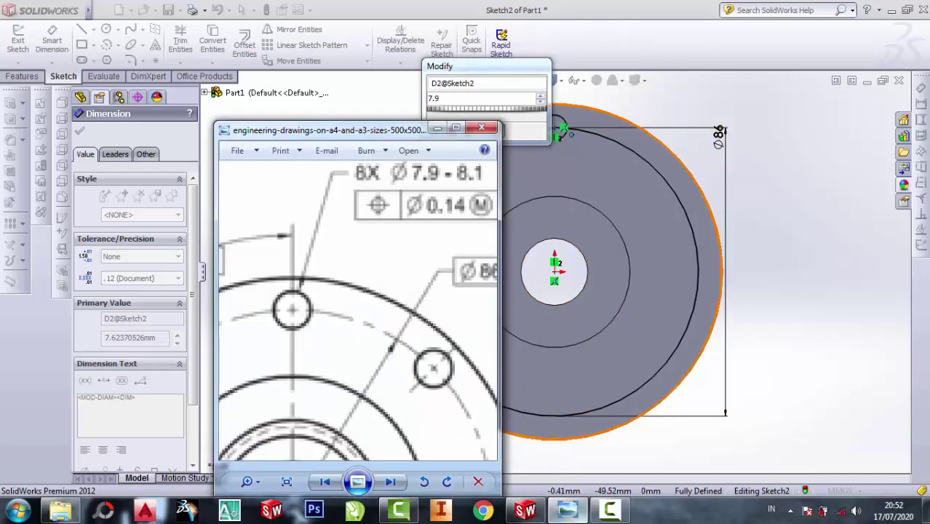
left_click(437, 128)
left_click(435, 132)
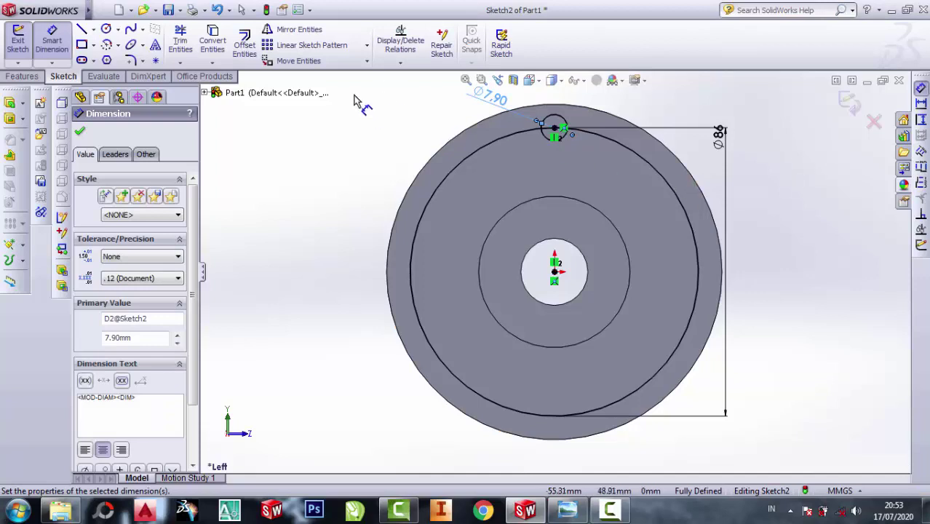
- Circular-pattern the Ø7.90 mm hole circle 8 times around the flange centre
left_click(368, 46)
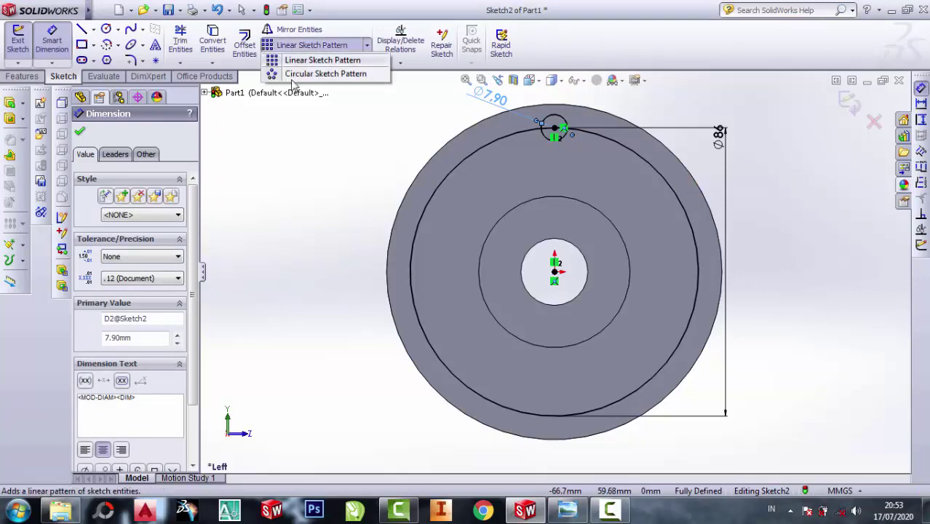
left_click(353, 76)
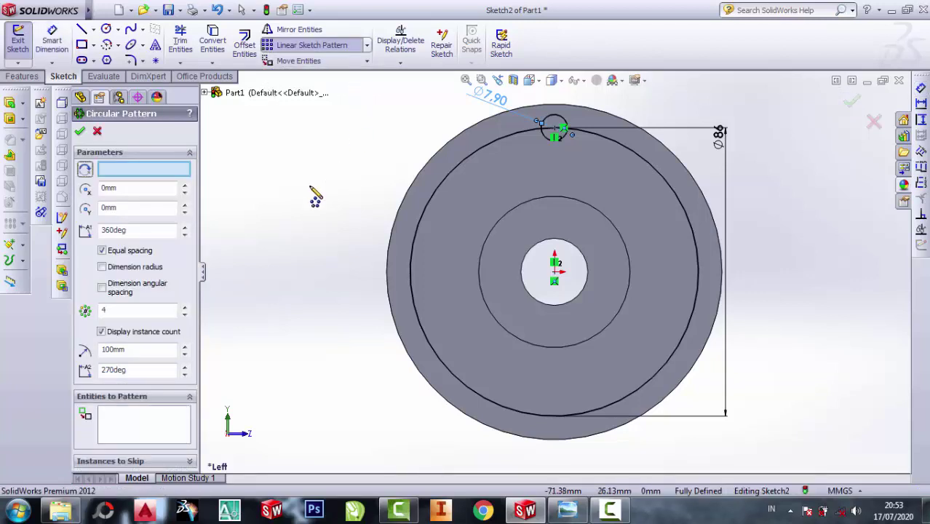
left_click(552, 137)
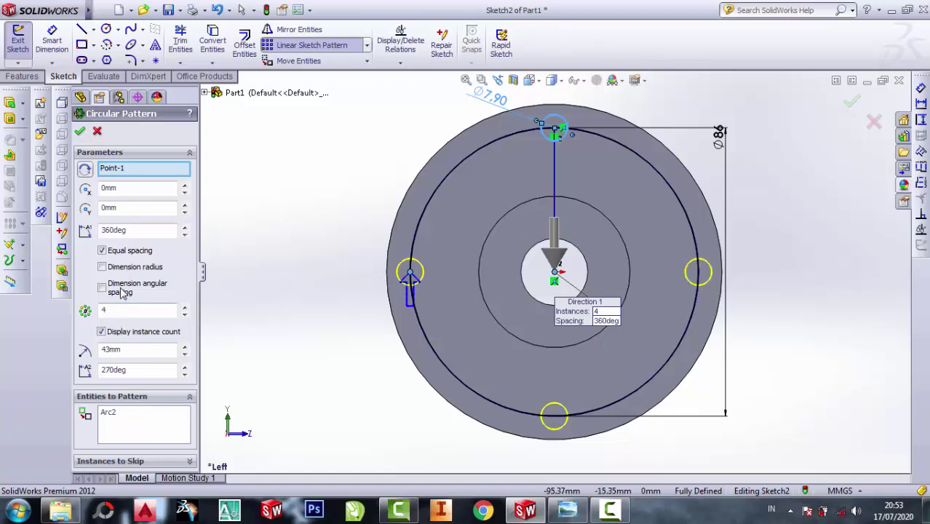
left_click(104, 310)
type("8")
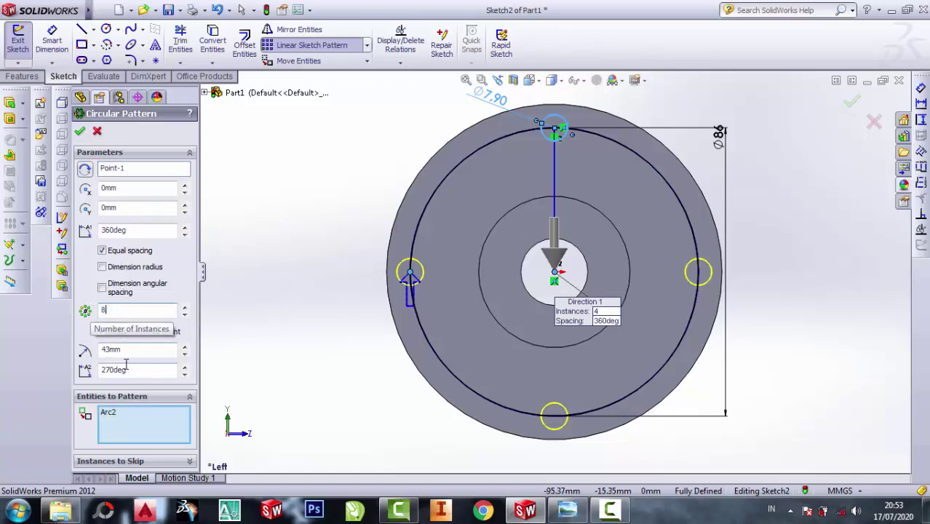
left_click(135, 209)
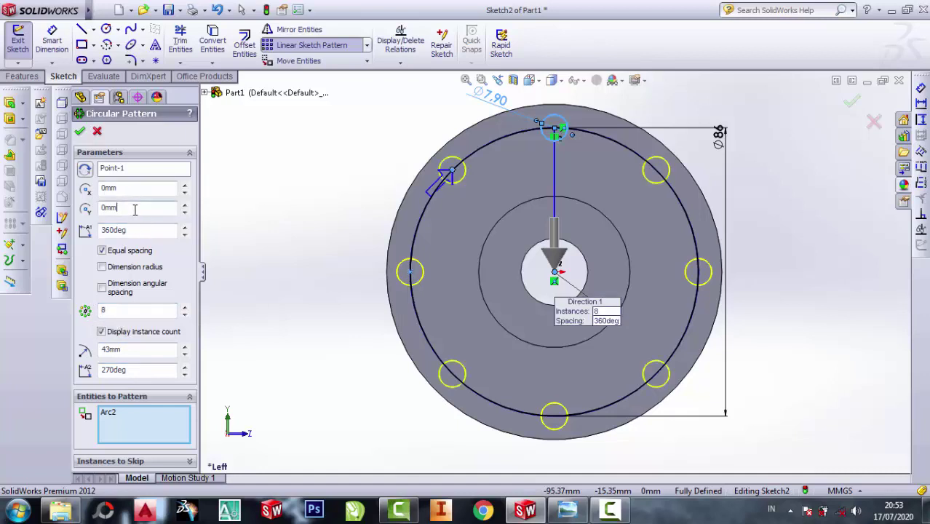
left_click(80, 132)
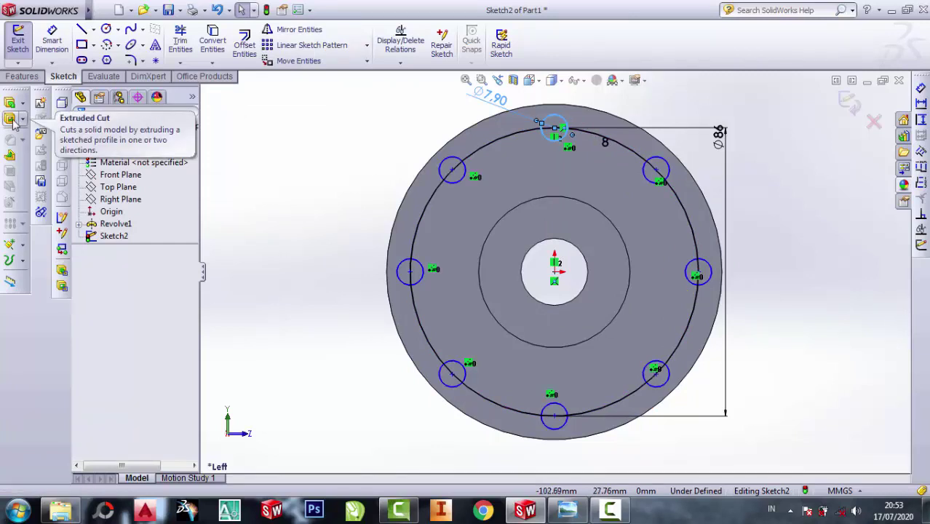
- Delete the 86 mm circle, then extrude-cut the eight Ø7.90 mm holes 10 mm deep
left_click(11, 120)
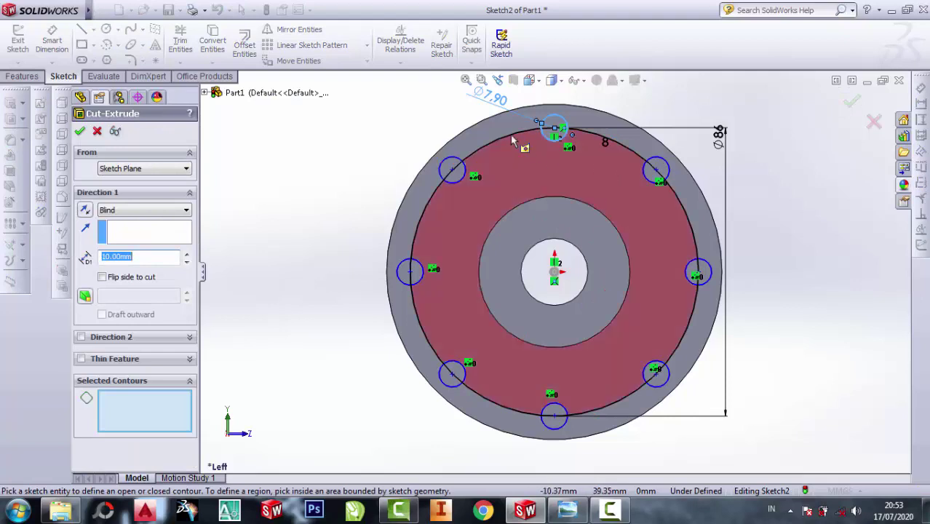
left_click(98, 132)
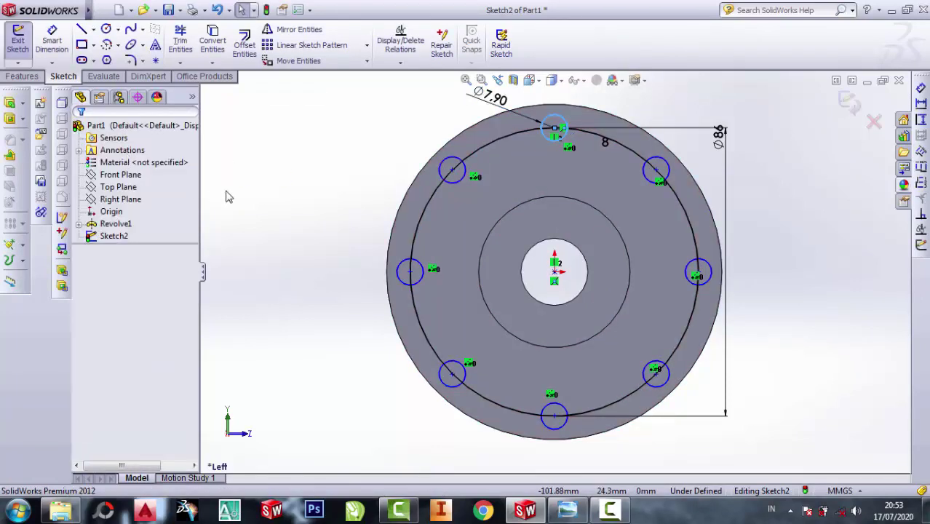
right_click(499, 148)
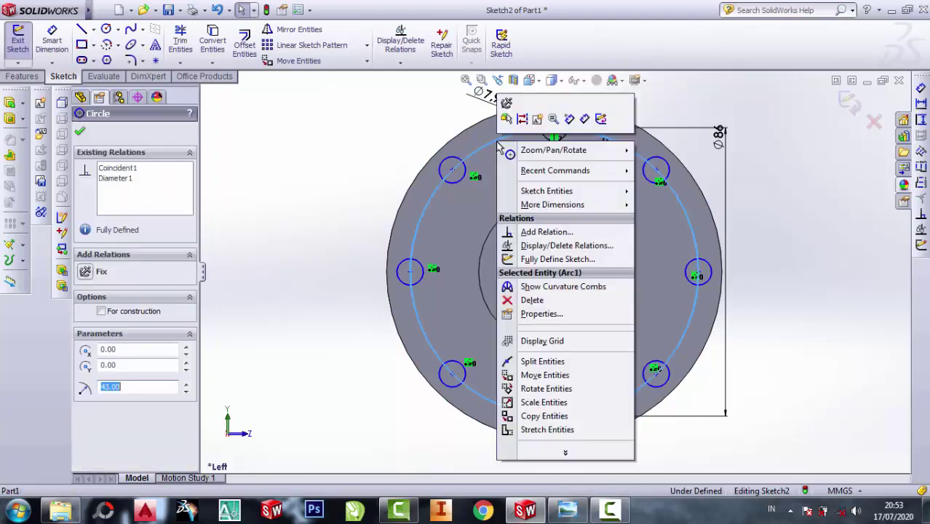
left_click(532, 300)
left_click(403, 264)
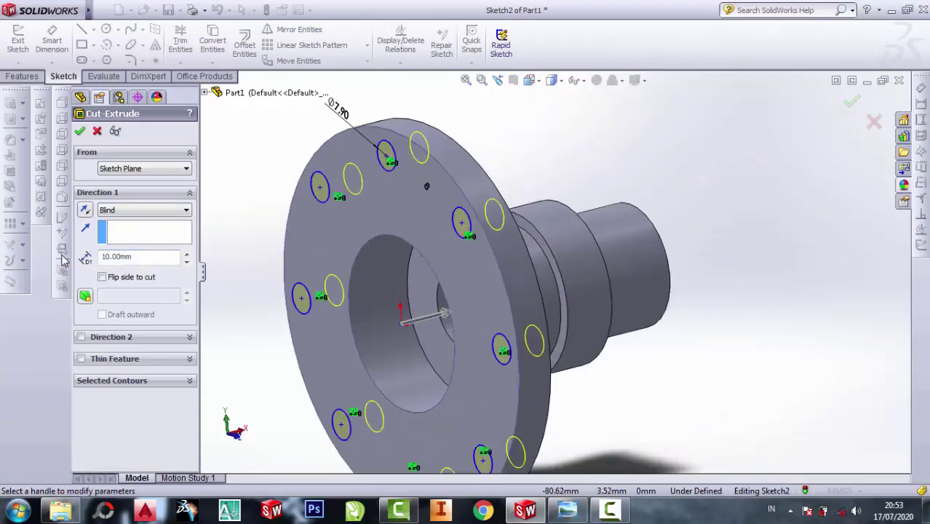
left_click(80, 131)
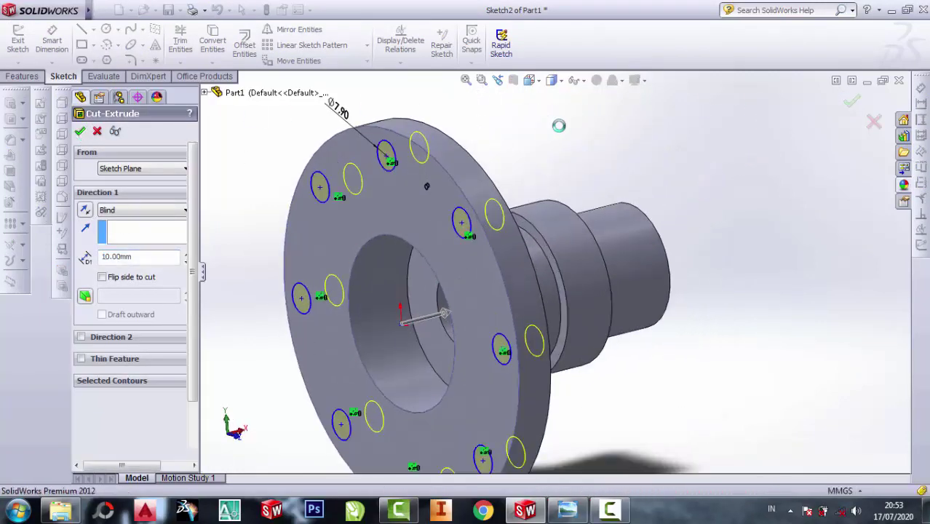
mouse_move(573, 243)
middle_mouse_down()
mouse_move(619, 249)
mouse_move(582, 209)
mouse_move(569, 211)
middle_mouse_up()
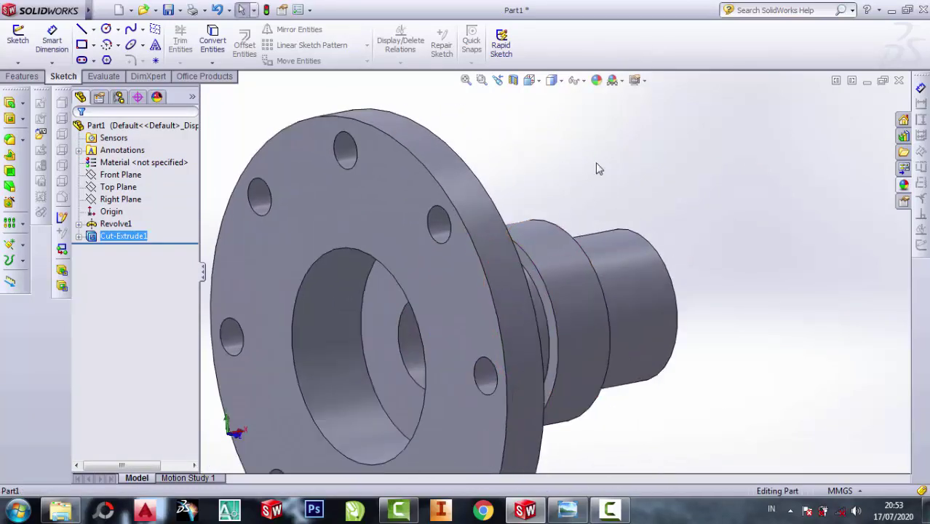
scroll(568, 212, "up", 3)
left_click(576, 514)
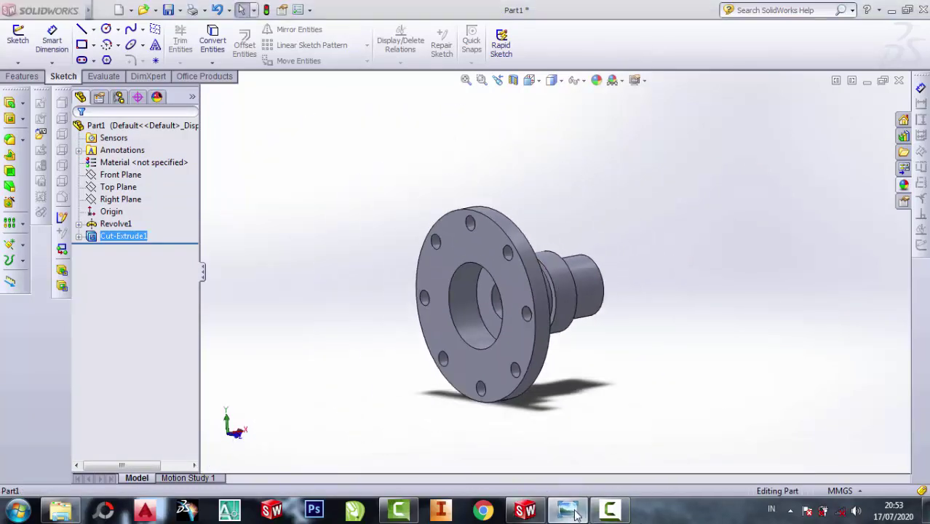
scroll(375, 248, "down", 5)
scroll(375, 248, "up", 2)
scroll(375, 248, "up", 1)
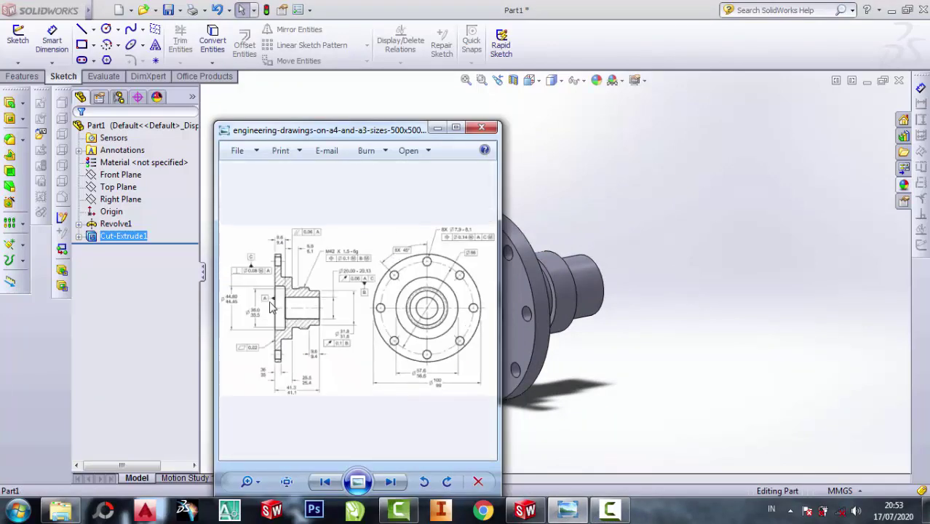
scroll(353, 310, "up", 3)
scroll(301, 264, "down", 1)
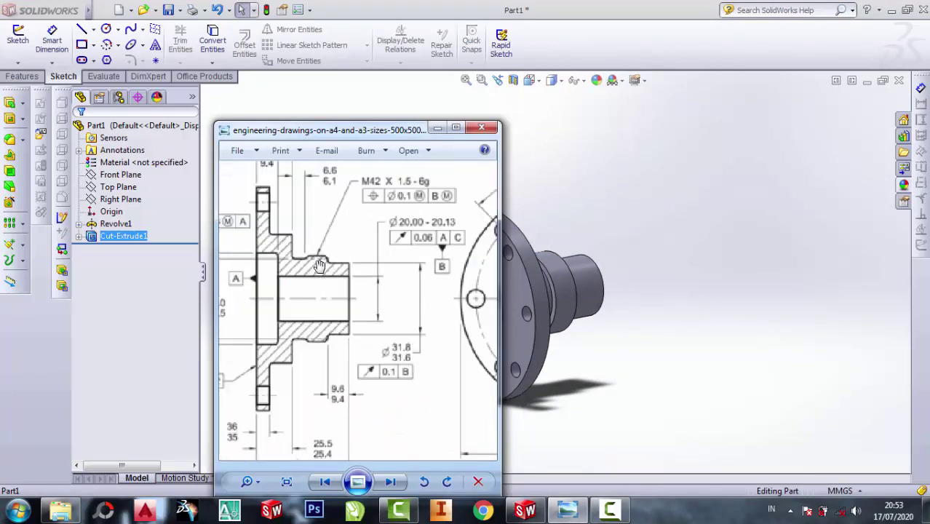
scroll(320, 269, "down", 1)
scroll(394, 210, "up", 1)
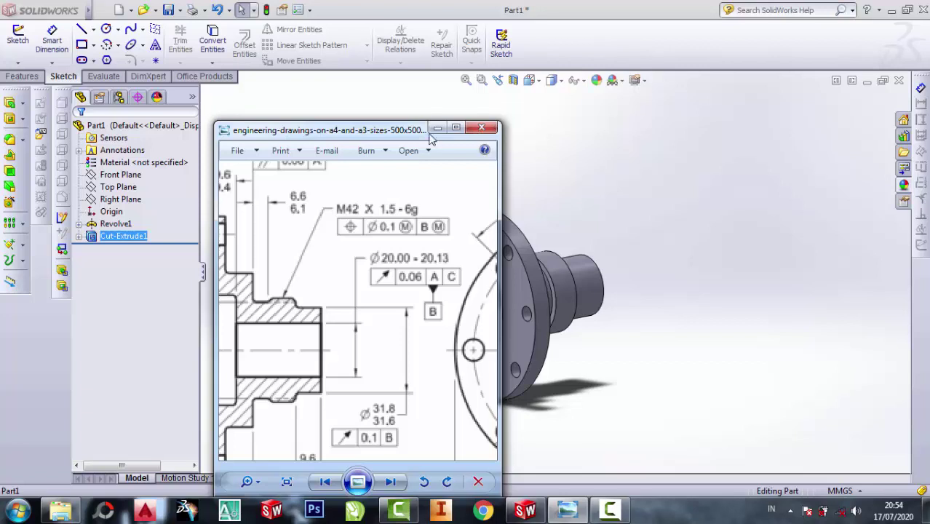
scroll(362, 209, "up", 1)
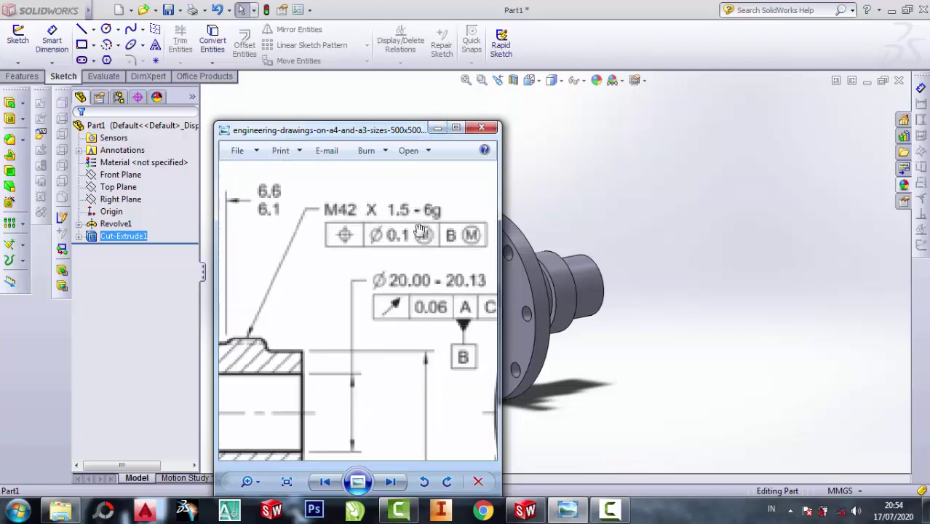
left_click(438, 129)
scroll(663, 275, "up", 1)
scroll(602, 284, "down", 1)
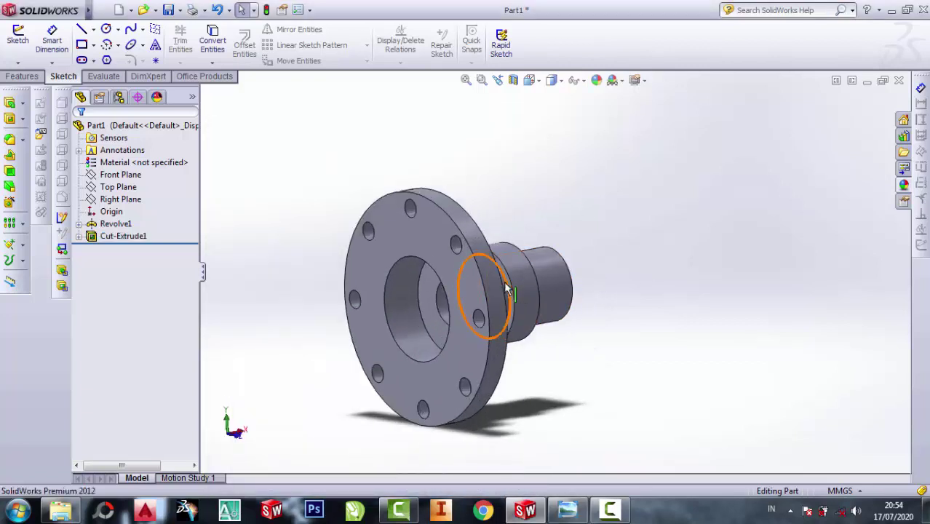
mouse_move(582, 293)
middle_mouse_down()
mouse_move(561, 311)
mouse_move(531, 373)
mouse_move(538, 387)
middle_mouse_up()
mouse_move(638, 235)
middle_mouse_down()
mouse_move(664, 239)
mouse_move(617, 243)
mouse_move(655, 251)
mouse_move(643, 251)
middle_mouse_up()
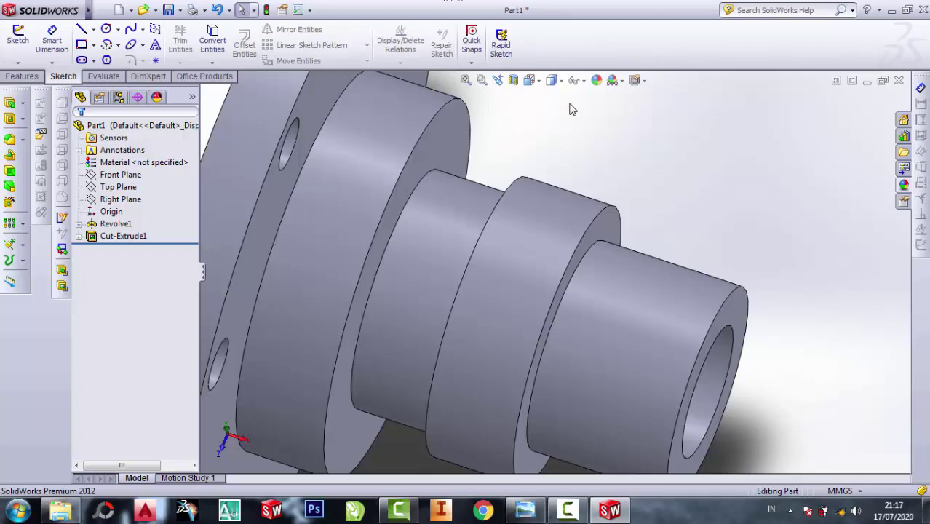
left_click(530, 80)
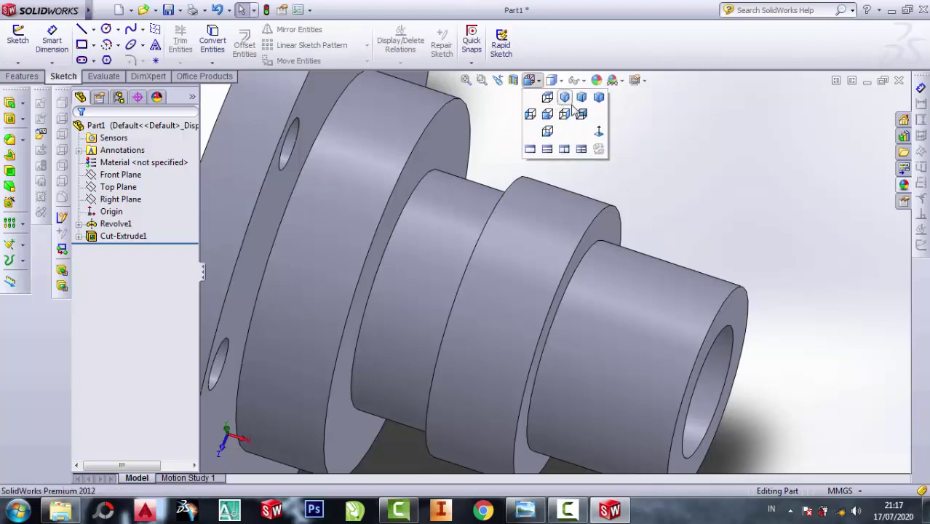
left_click(565, 99)
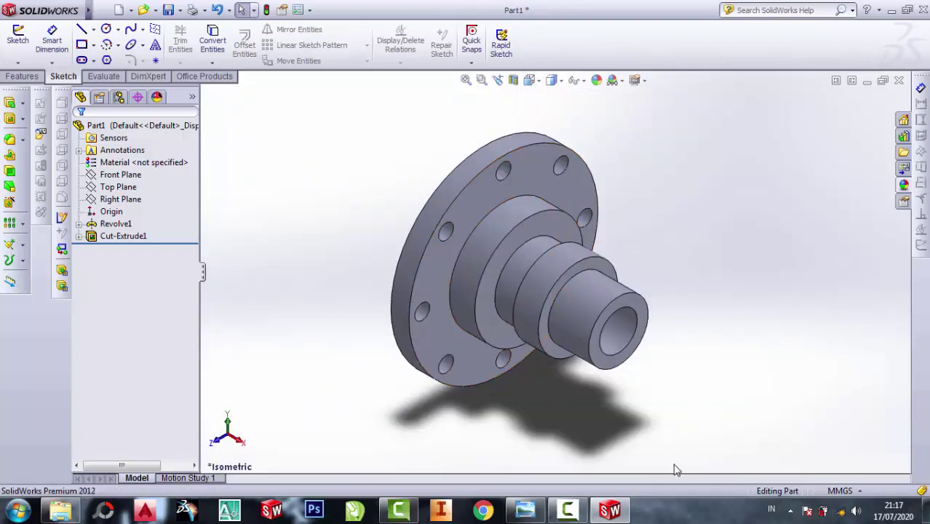
left_click(525, 510)
scroll(568, 276, "down", 3)
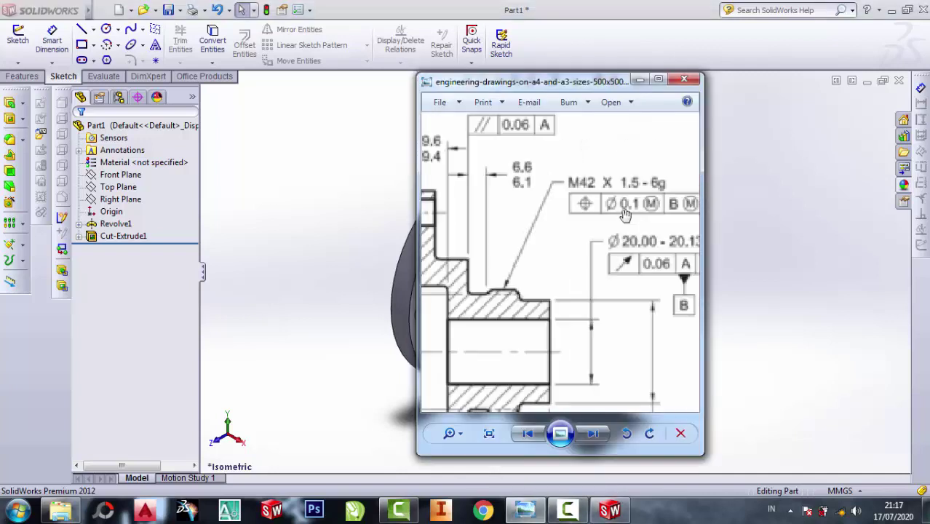
scroll(524, 251, "down", 3)
scroll(524, 251, "up", 1)
scroll(532, 240, "up", 2)
scroll(471, 278, "up", 1)
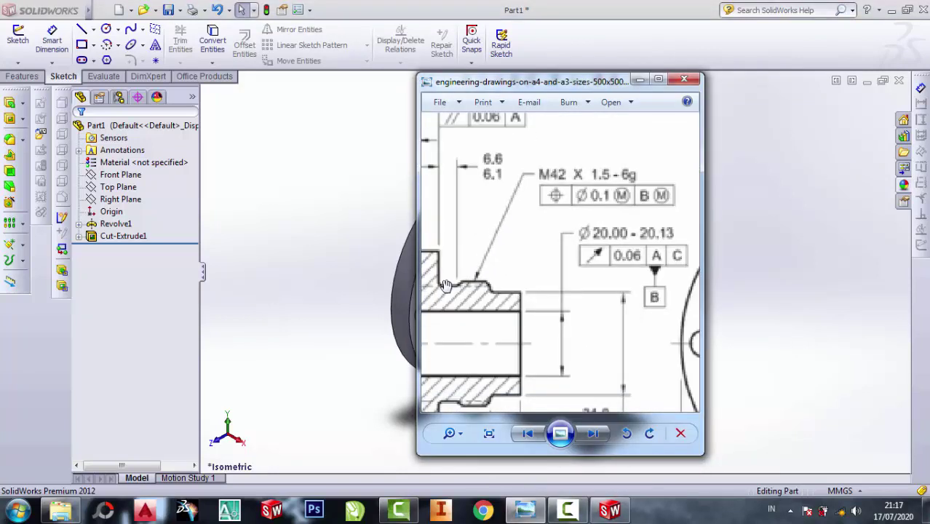
scroll(452, 298, "up", 2)
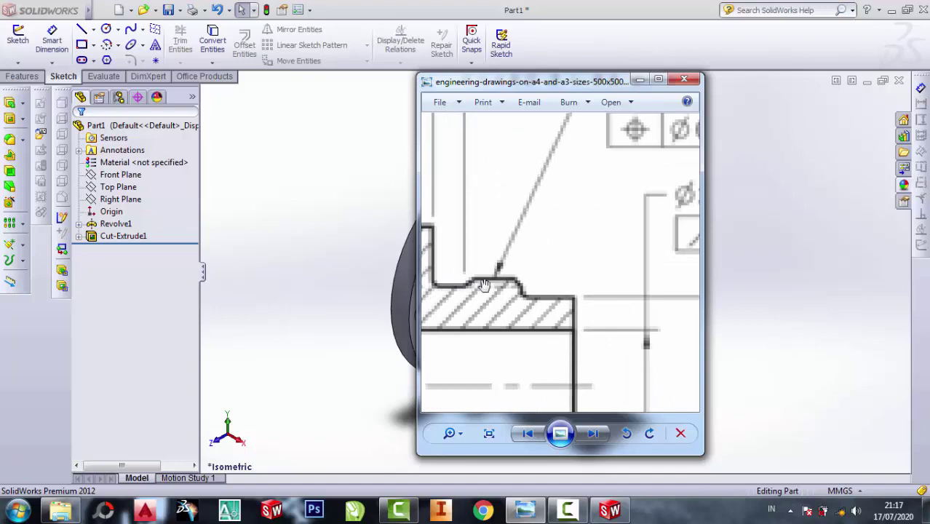
left_click(322, 245)
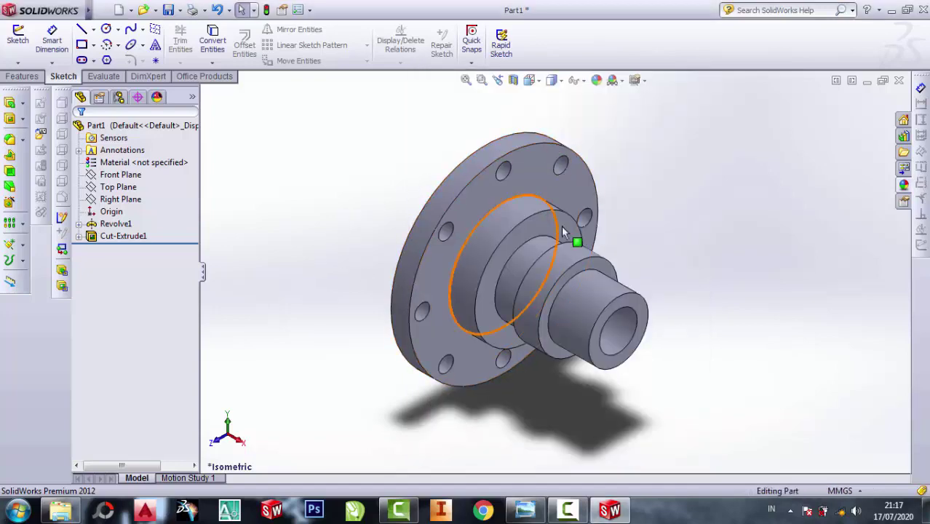
scroll(527, 240, "up", 2)
scroll(553, 276, "down", 3)
scroll(575, 277, "down", 2)
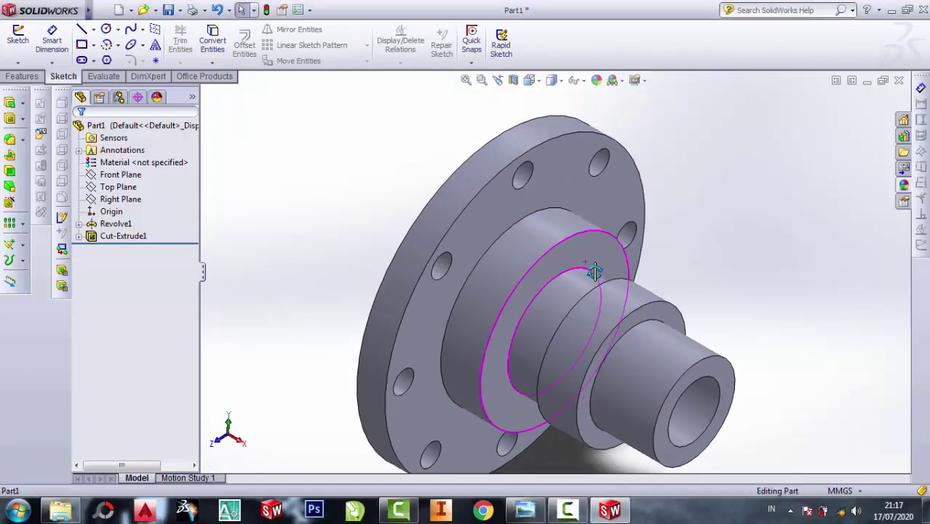
middle_click_drag(593, 269, 635, 315)
scroll(641, 306, "down", 2)
scroll(626, 277, "down", 2)
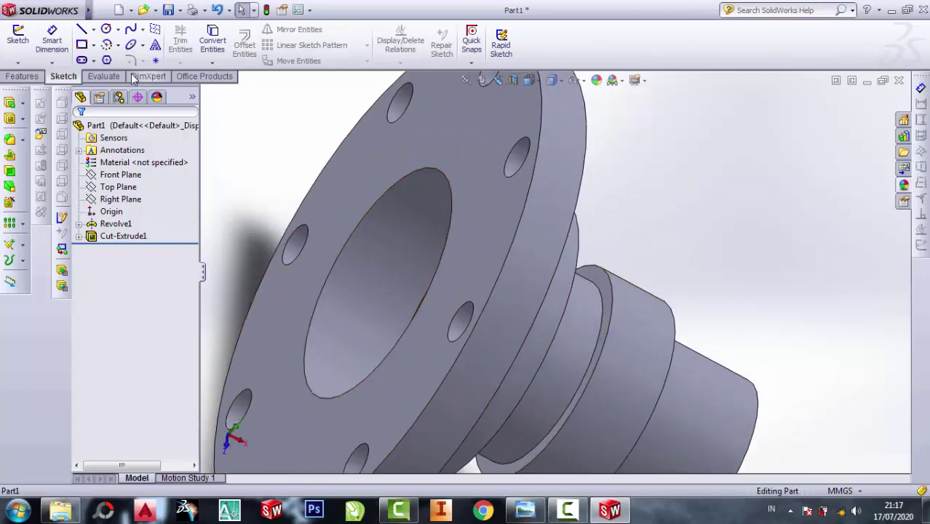
- Try a 2 mm fillet on the hub shoulder edge, then undo it
left_click(9, 139)
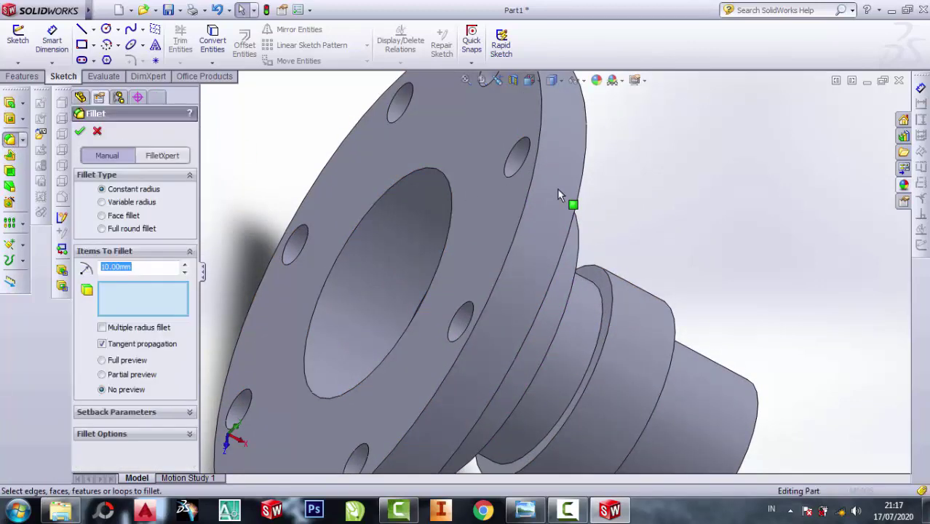
left_click(604, 277)
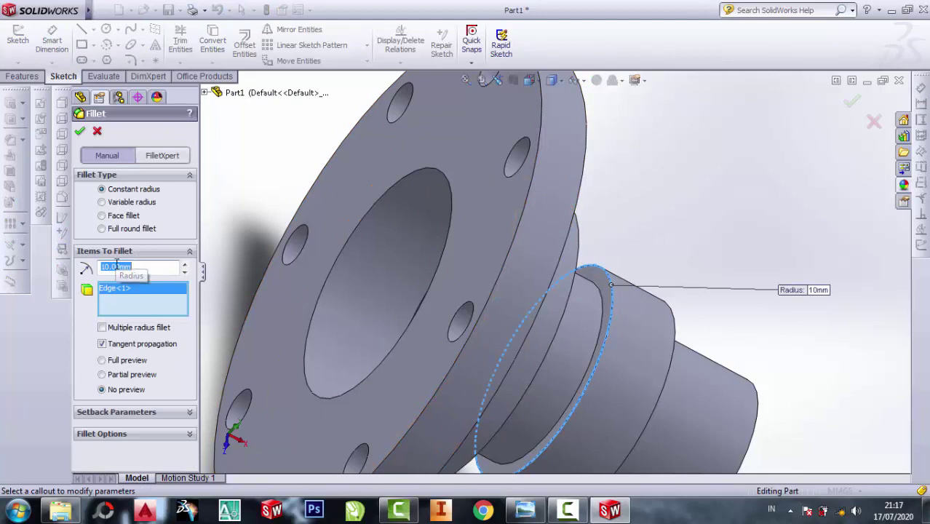
type("2")
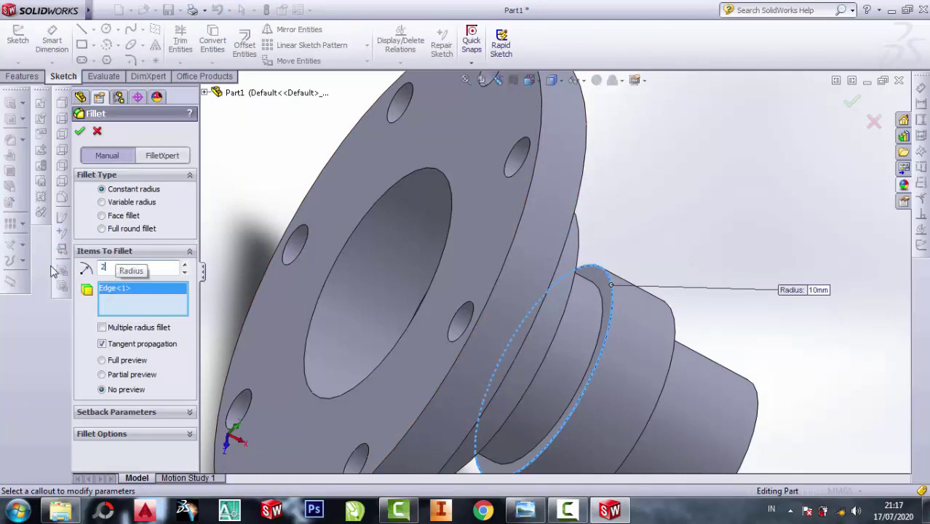
key("Return")
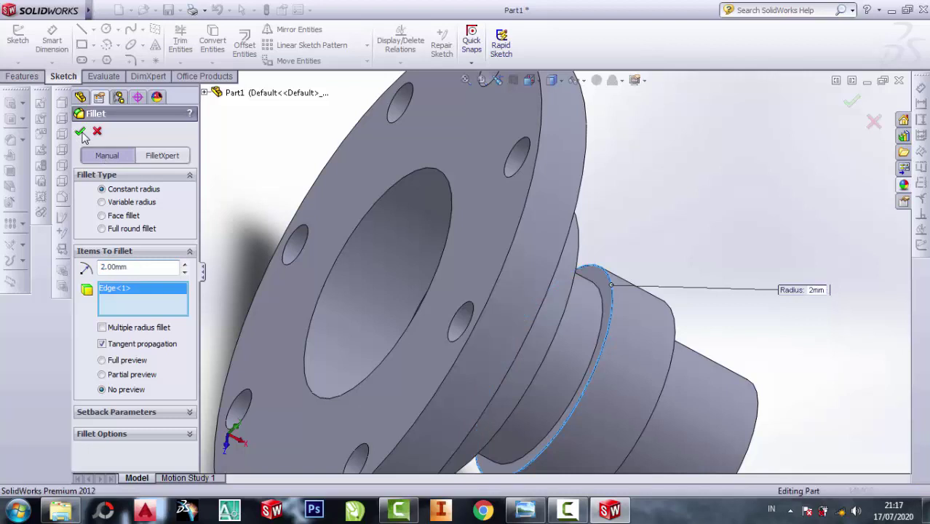
left_click(81, 133)
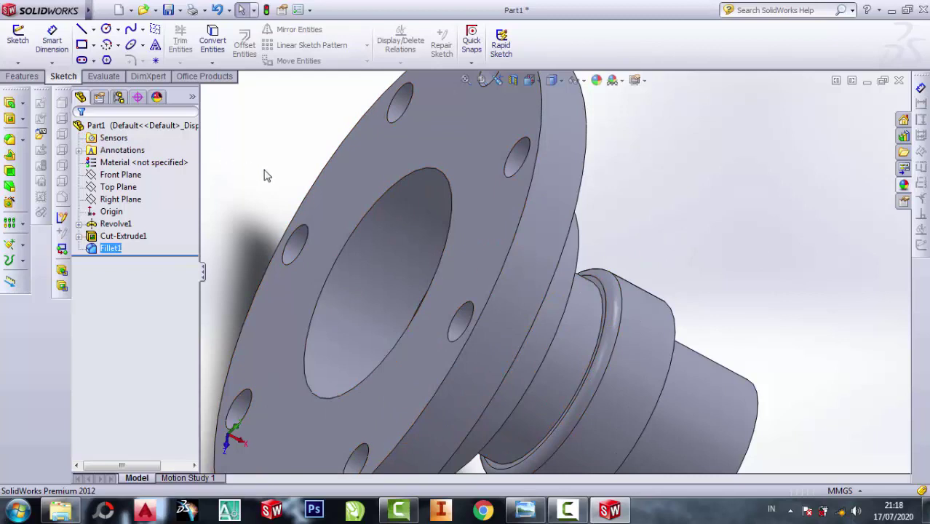
key("ctrl+z")
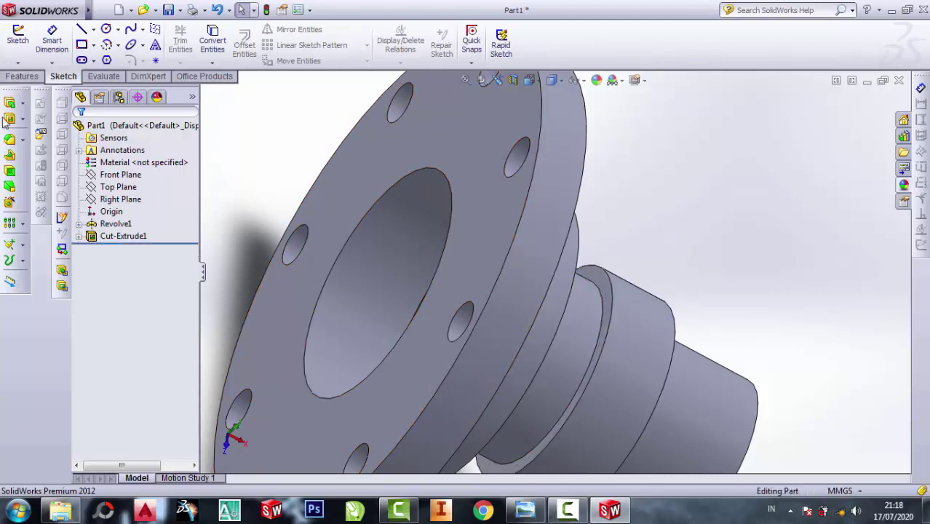
- Fillet the hub shoulder edge with a 3 mm radius
left_click(9, 139)
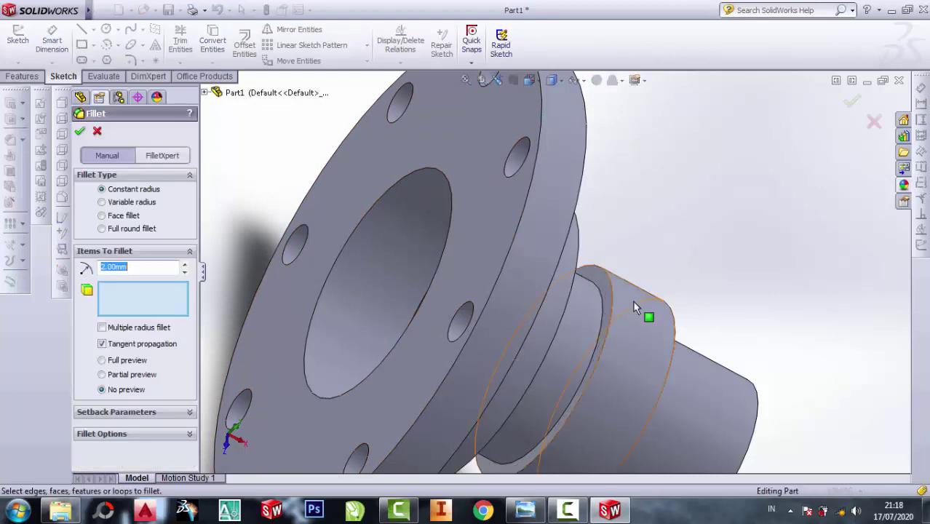
left_click(612, 285)
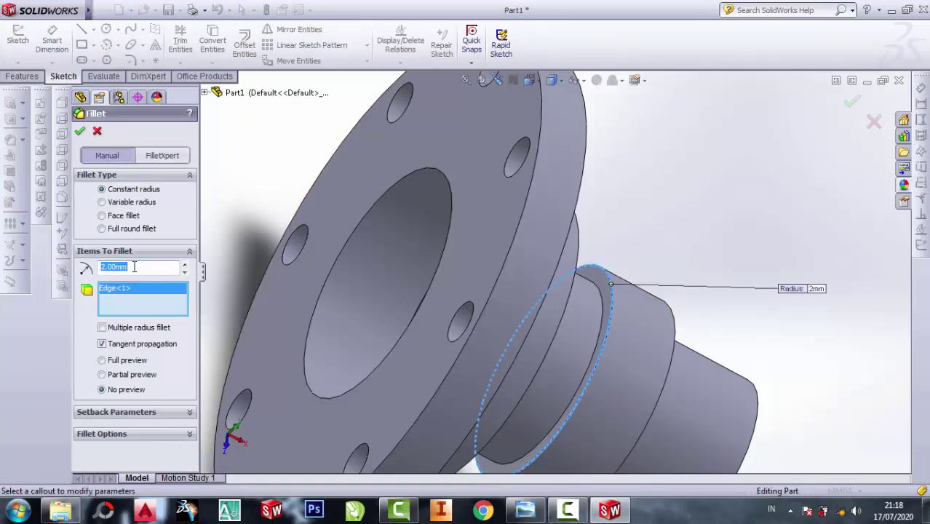
type("3")
key("Return")
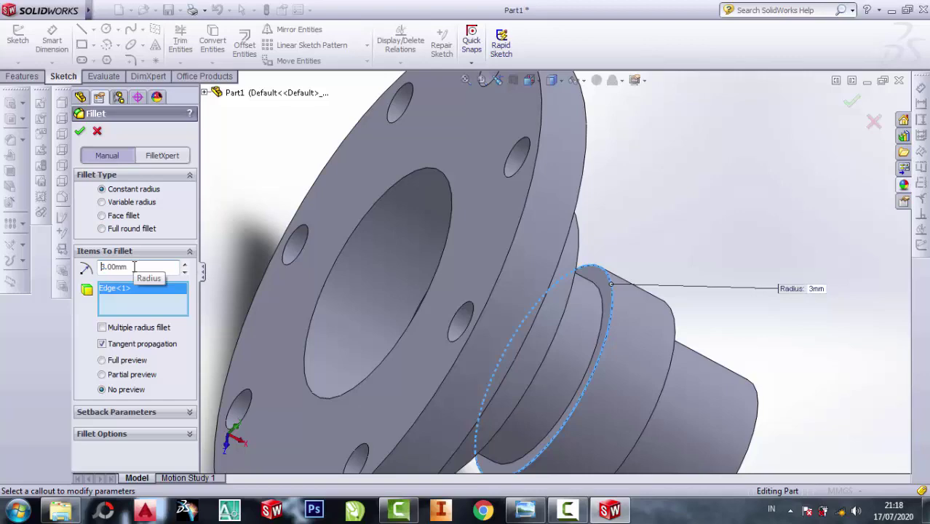
left_click(80, 131)
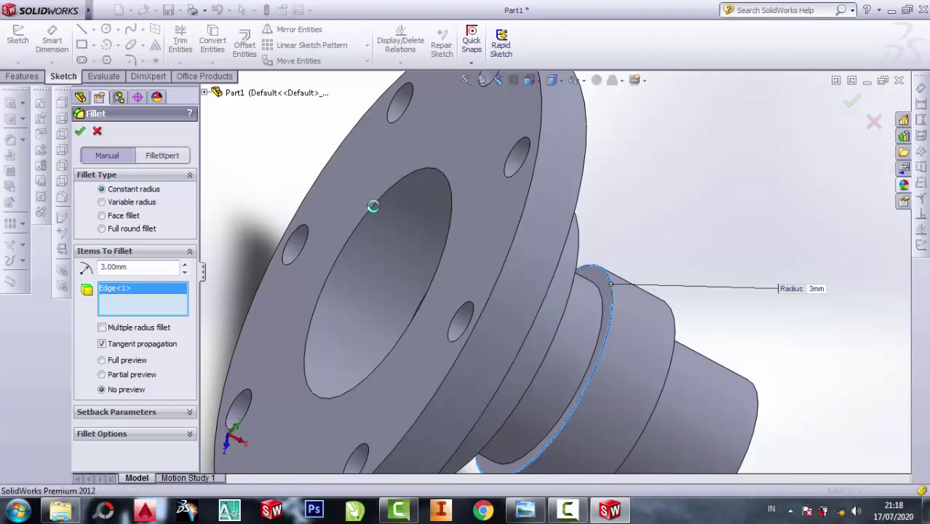
- Inspect the fillet, bore and holes, glancing at the reference drawing
middle_click_drag(744, 301, 655, 378)
left_click(524, 509)
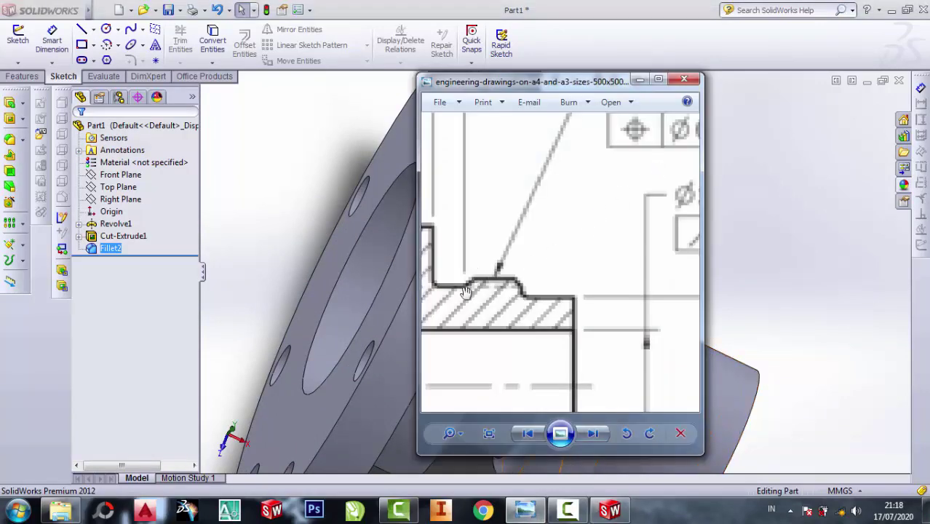
left_click(640, 79)
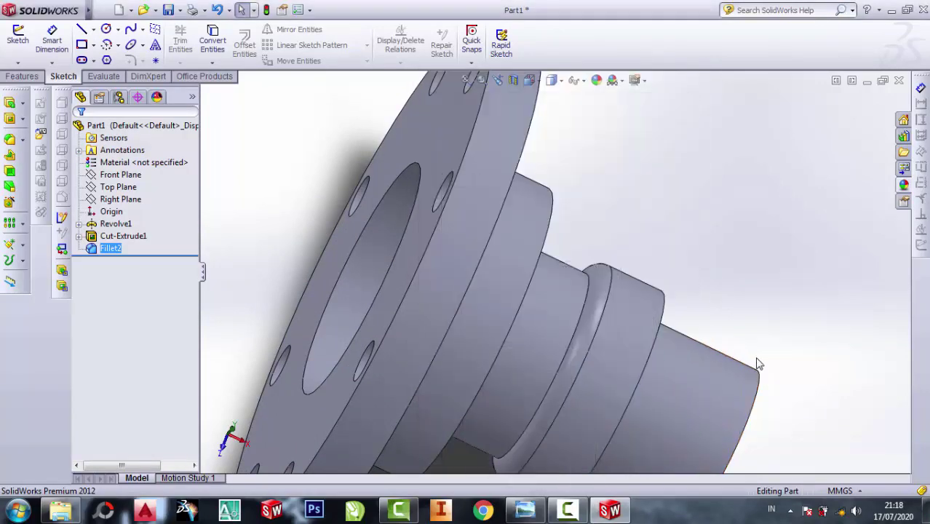
scroll(640, 309, "up", 3)
middle_click_drag(640, 310, 645, 256)
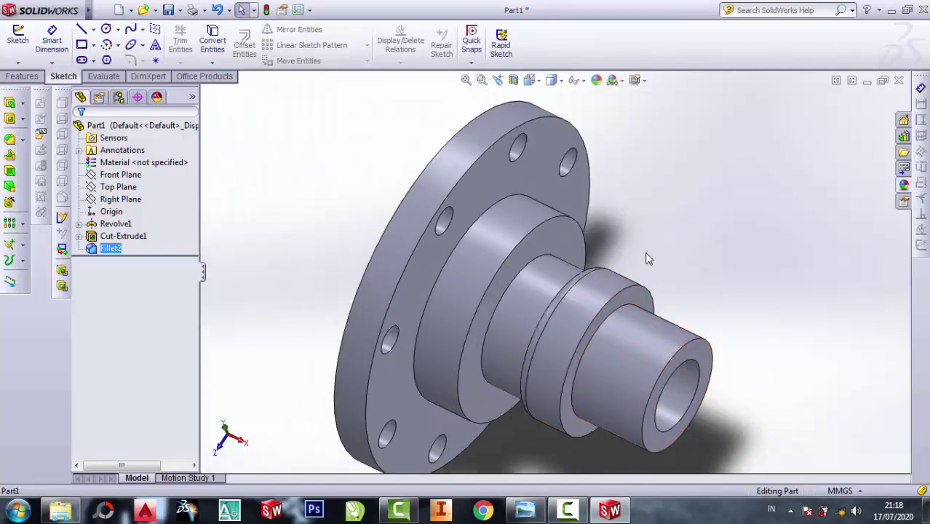
scroll(591, 288, "down", 5)
scroll(591, 289, "up", 3)
scroll(568, 284, "down", 4)
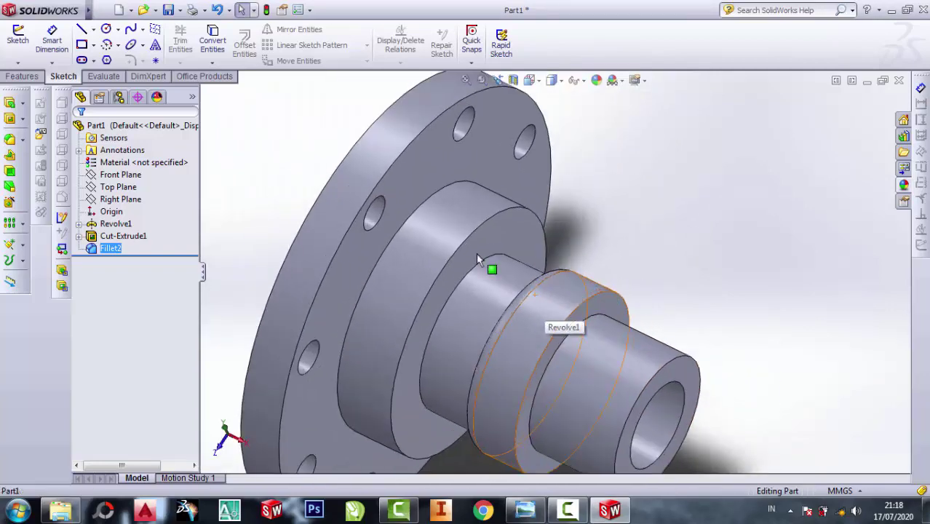
- In a new 3D sketch, convert the Ø42 mm hub edge into a sketch circle
left_click(18, 62)
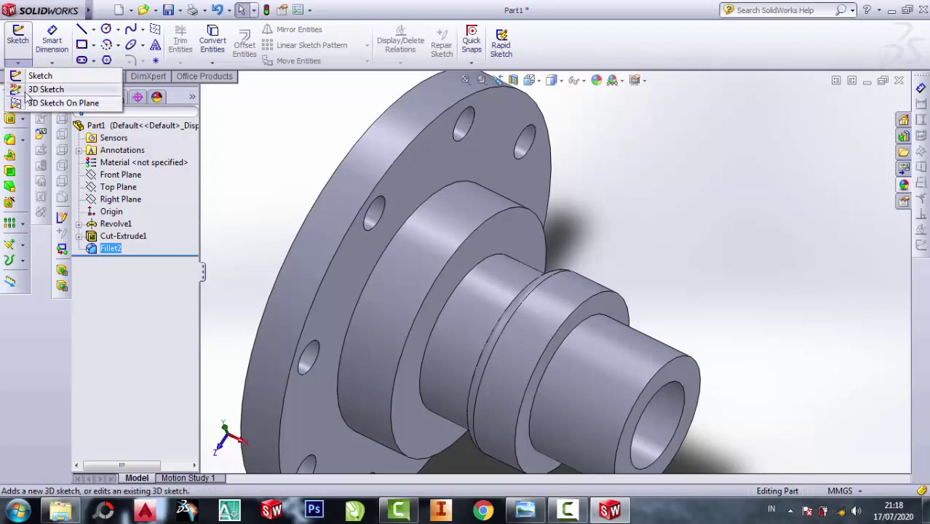
left_click(44, 90)
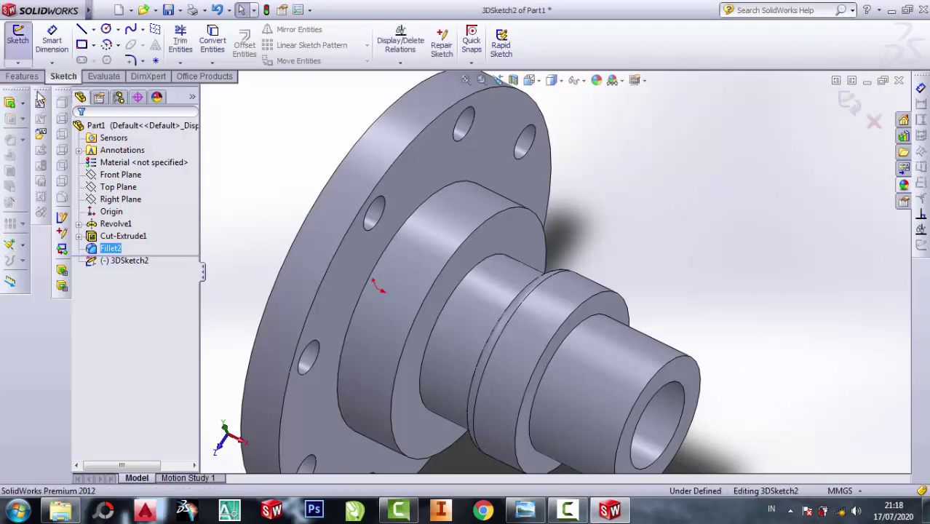
left_click(585, 314)
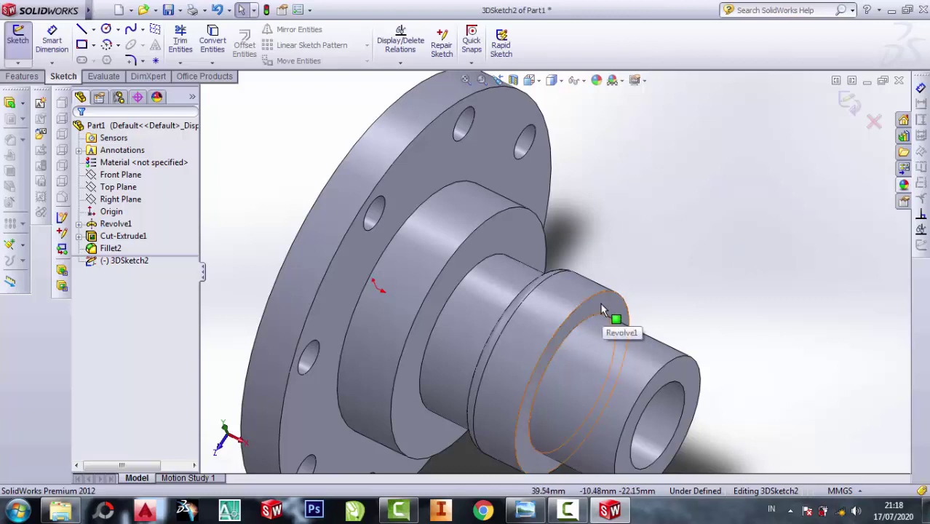
left_click(601, 306)
right_click(601, 308)
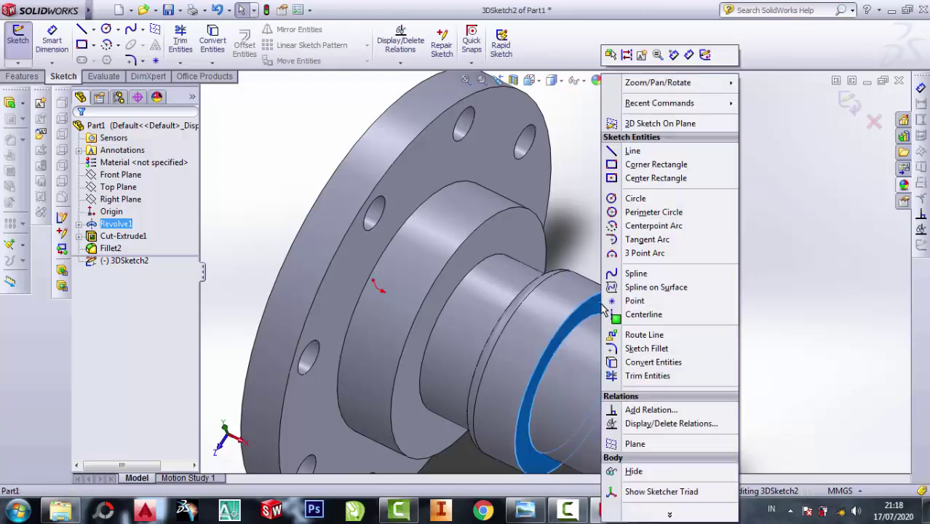
left_click(577, 202)
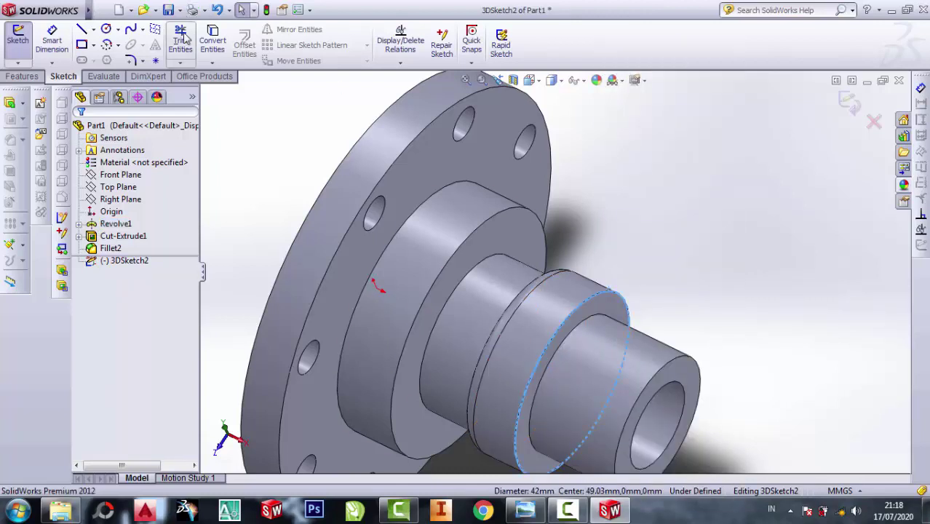
left_click(213, 40)
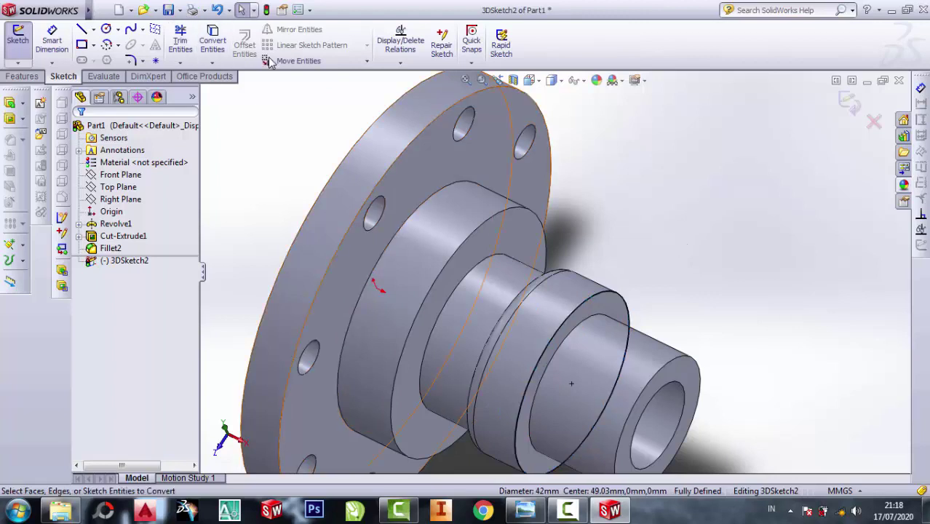
left_click(588, 303)
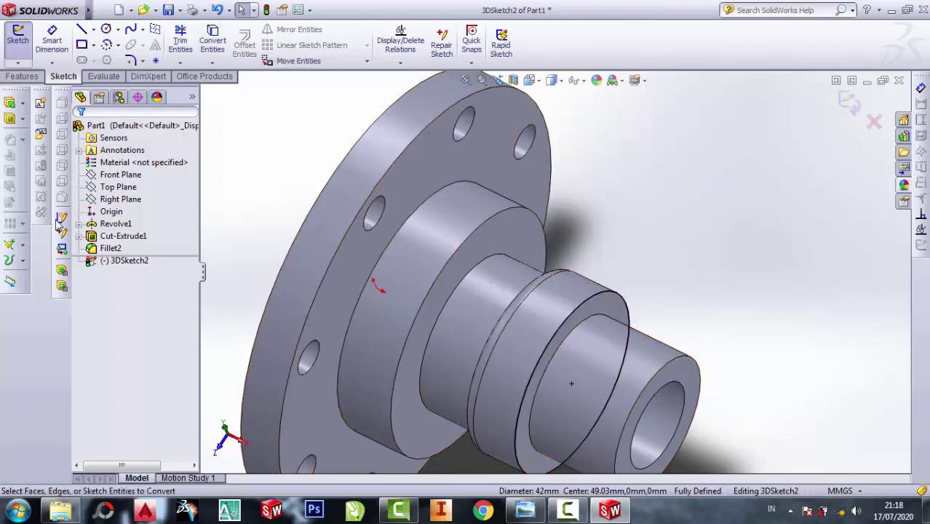
- Create a helix on it: 1.5 mm pitch, 10.75 revolutions, 45° start, clockwise
left_click(24, 262)
left_click(44, 282)
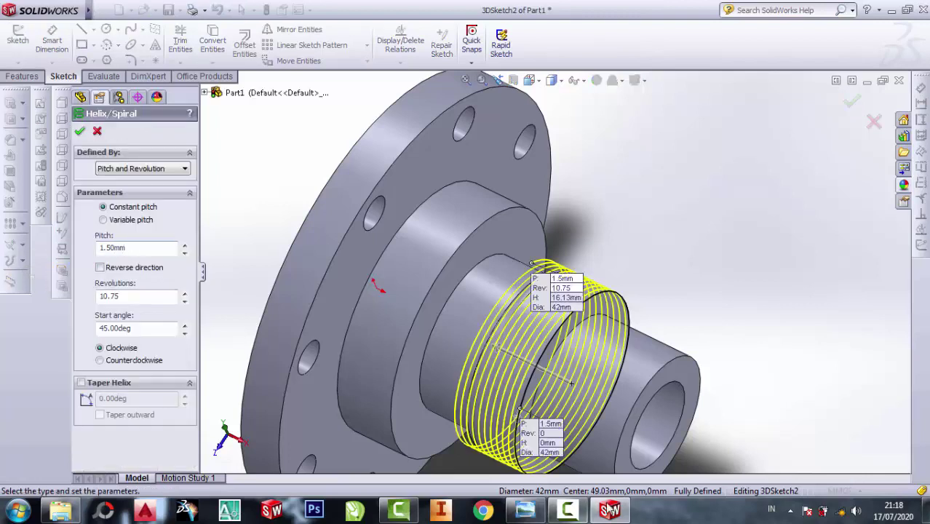
left_click(526, 510)
scroll(626, 160, "up", 2)
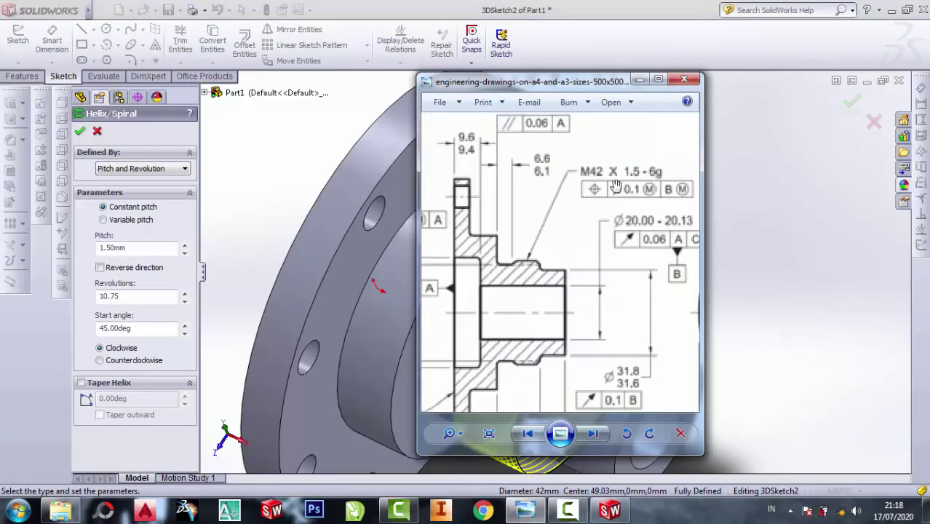
scroll(650, 174, "up", 2)
scroll(626, 175, "up", 2)
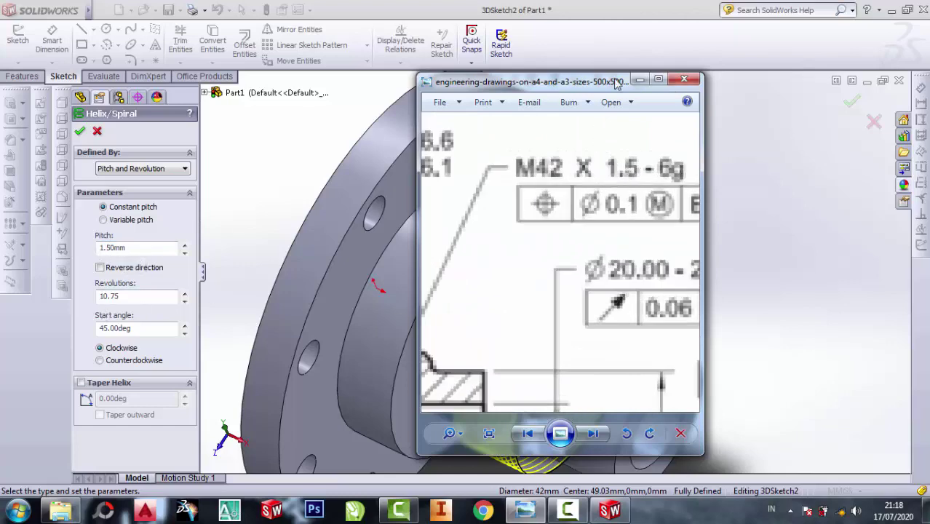
left_click(640, 79)
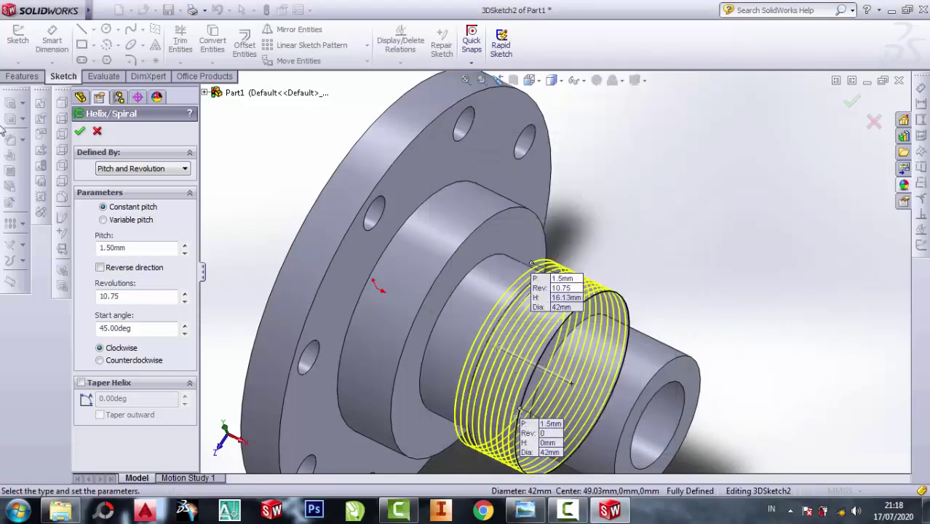
left_click(80, 132)
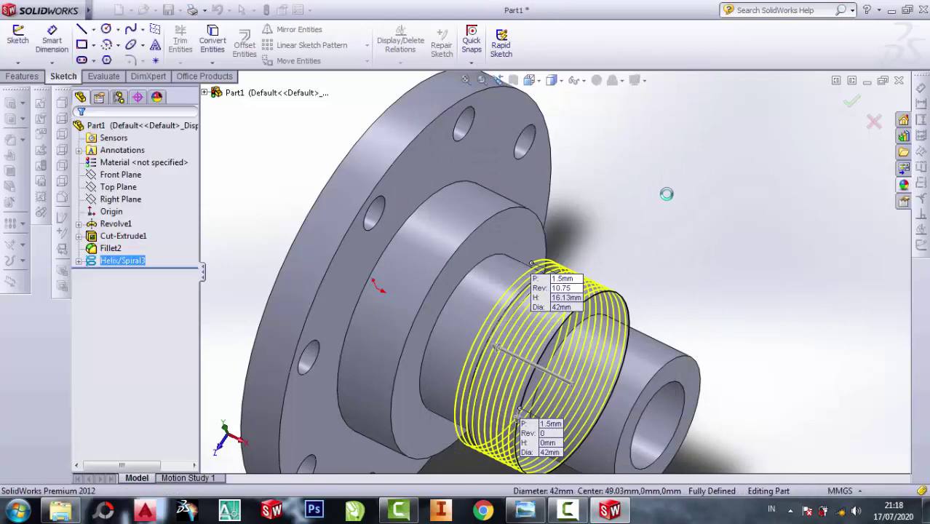
- Start a 2D sketch on the Top Plane, viewed normal and zoomed to the helix end
left_click(117, 187)
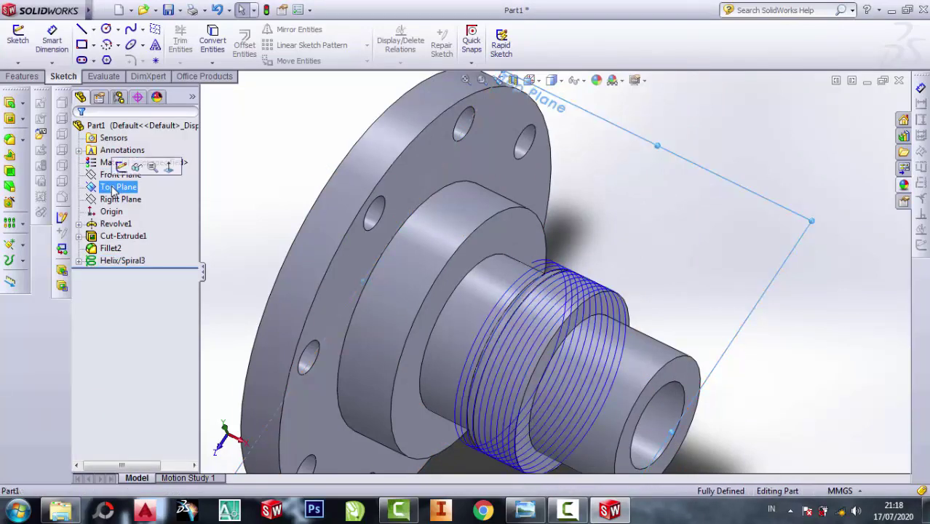
left_click(143, 165)
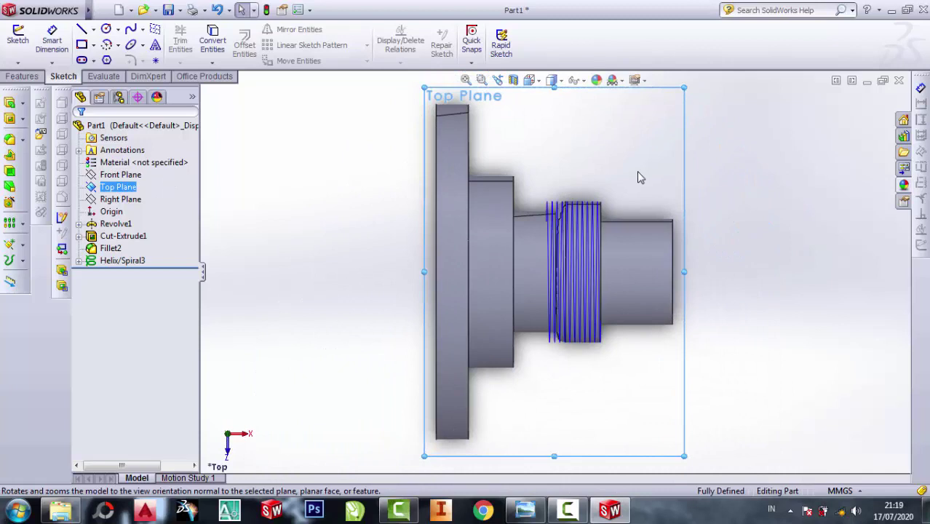
left_click(18, 62)
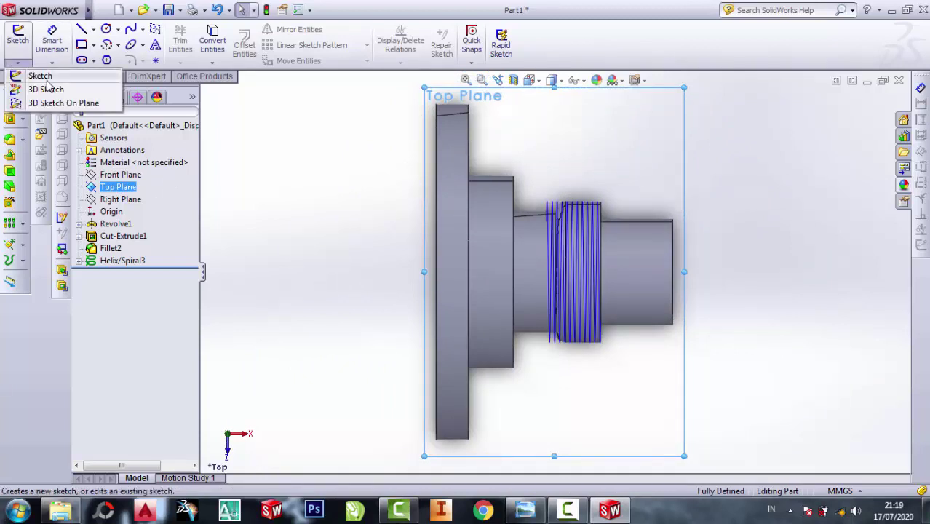
left_click(29, 76)
scroll(644, 193, "down", 2)
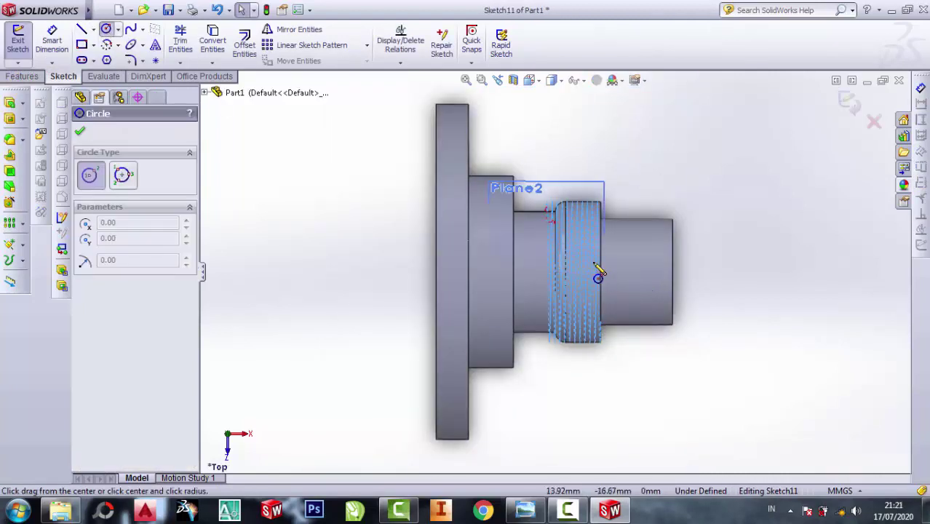
scroll(598, 273, "down", 2)
scroll(595, 270, "down", 2)
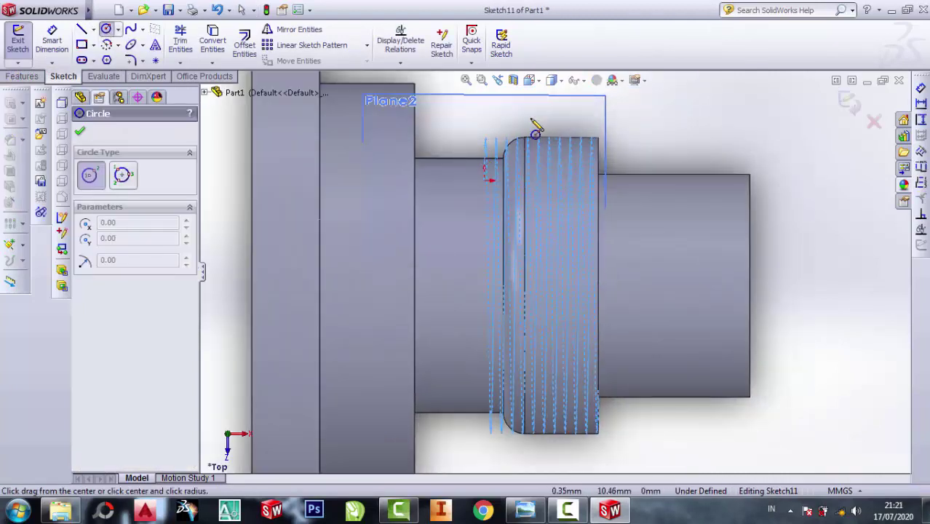
scroll(496, 150, "down", 2)
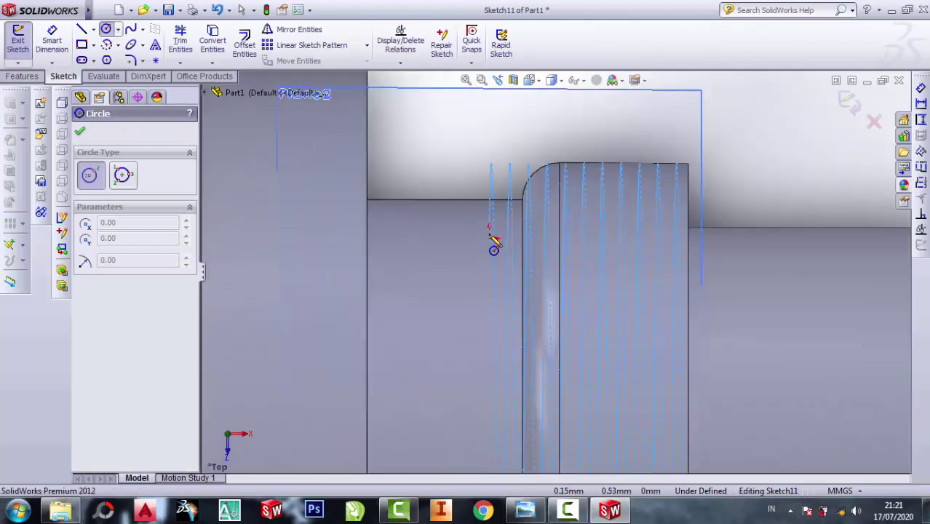
scroll(490, 238, "down", 3)
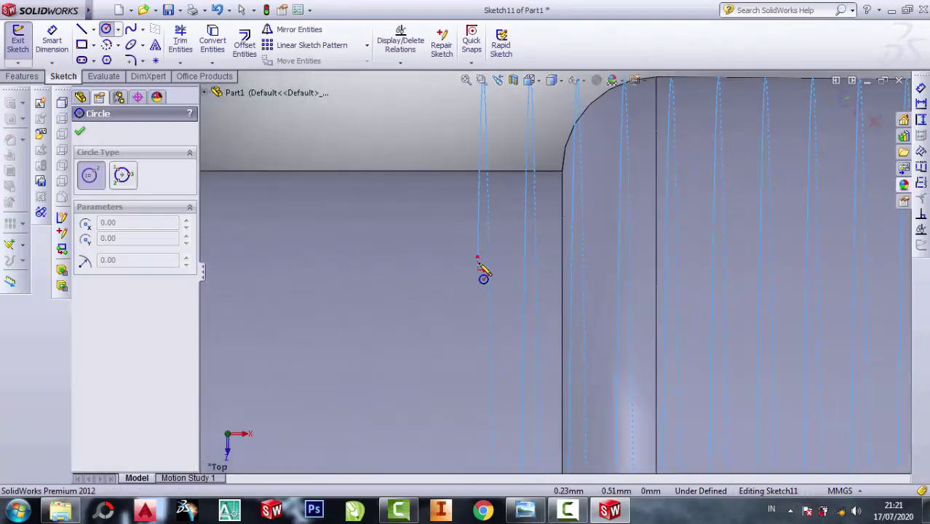
- Draw a Ø1 mm circle at the helix end point and exit the sketch
left_click(478, 260)
left_click(500, 270)
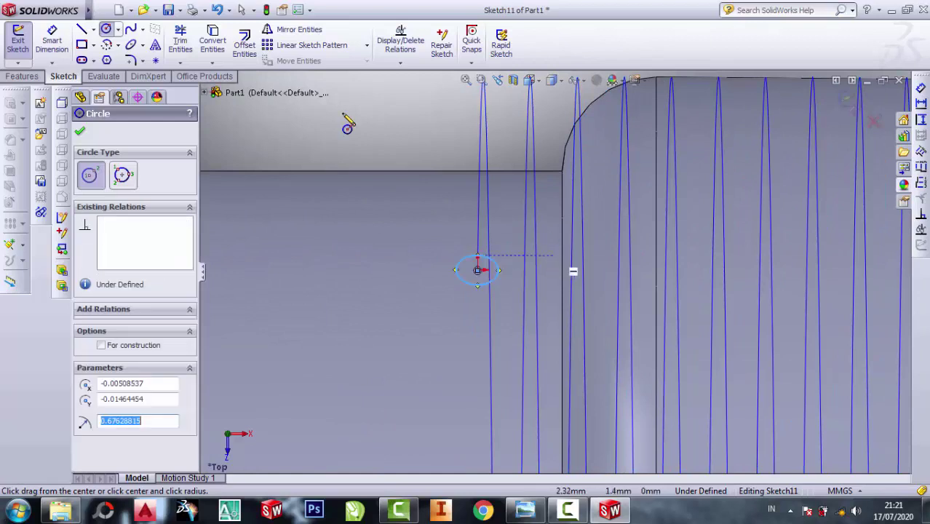
right_click_drag(478, 166, 284, 164)
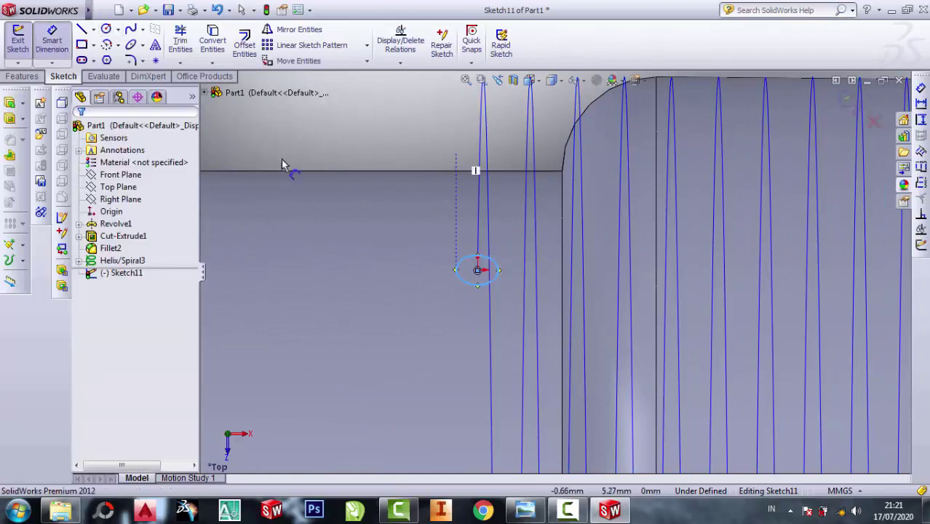
left_click(475, 281)
left_click(462, 219)
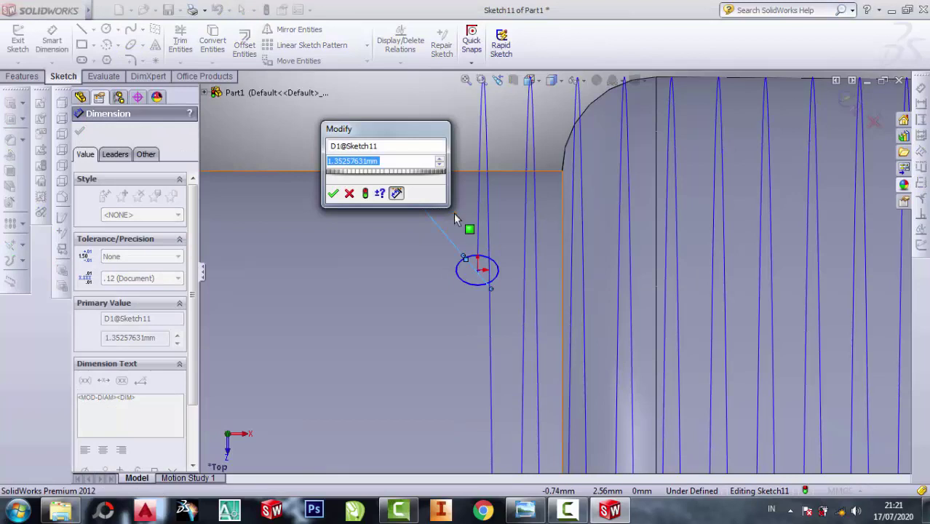
type("1")
key("Return")
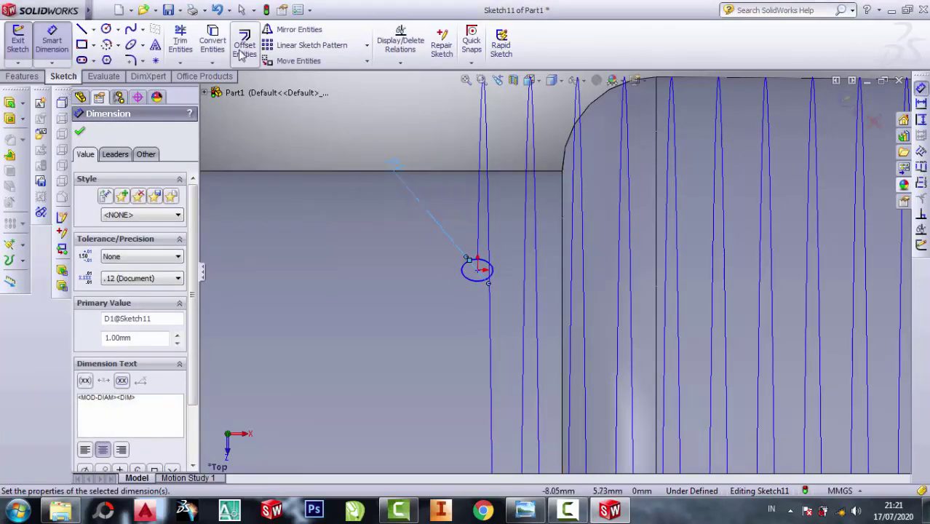
left_click(850, 104)
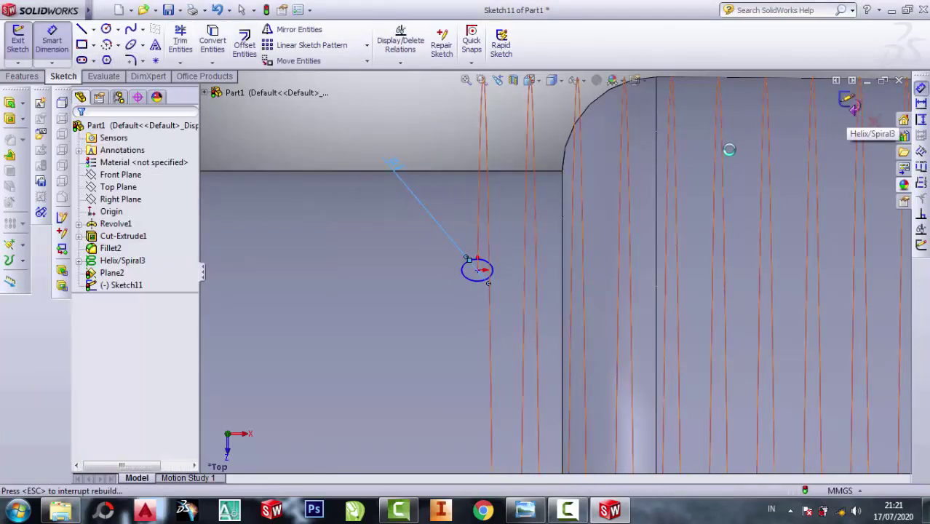
- Swept-cut the Sketch11 profile along Helix/Spiral3 to form the thread grooves
left_click(22, 77)
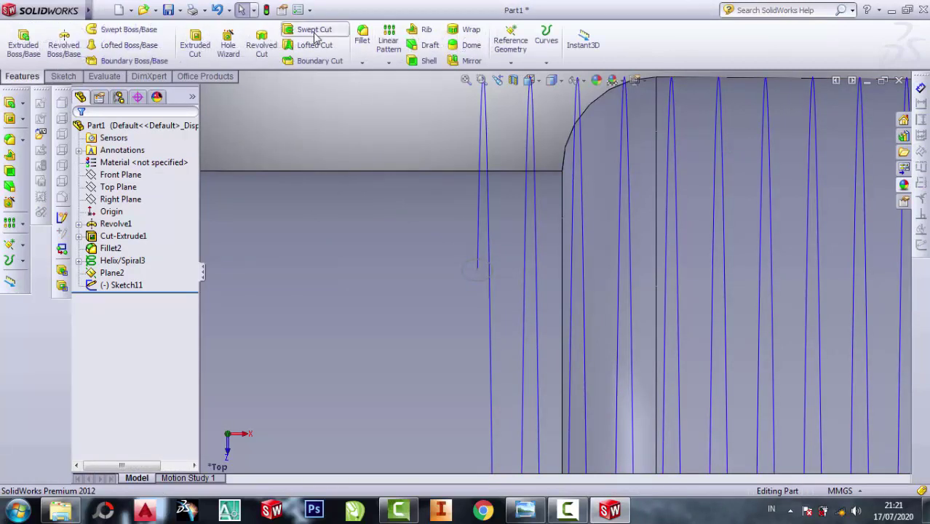
left_click(305, 29)
left_click(477, 276)
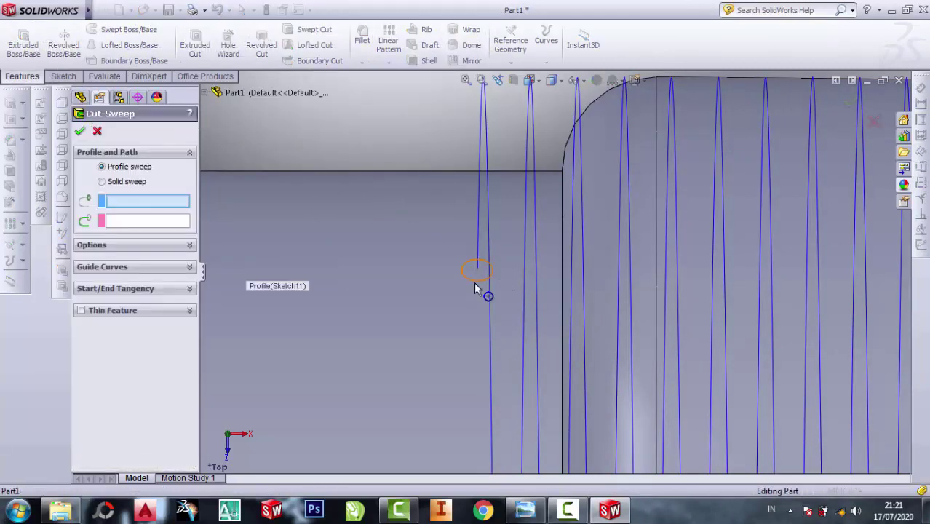
left_click(490, 158)
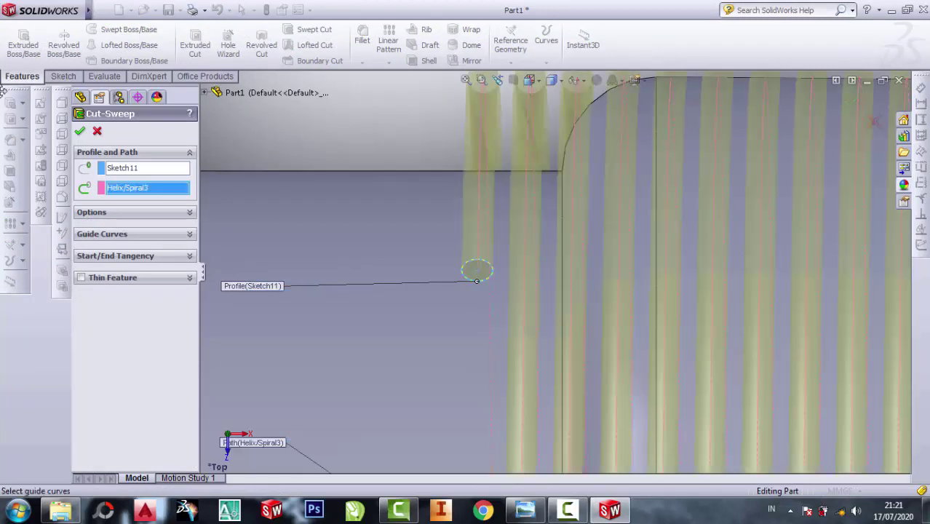
key("Return")
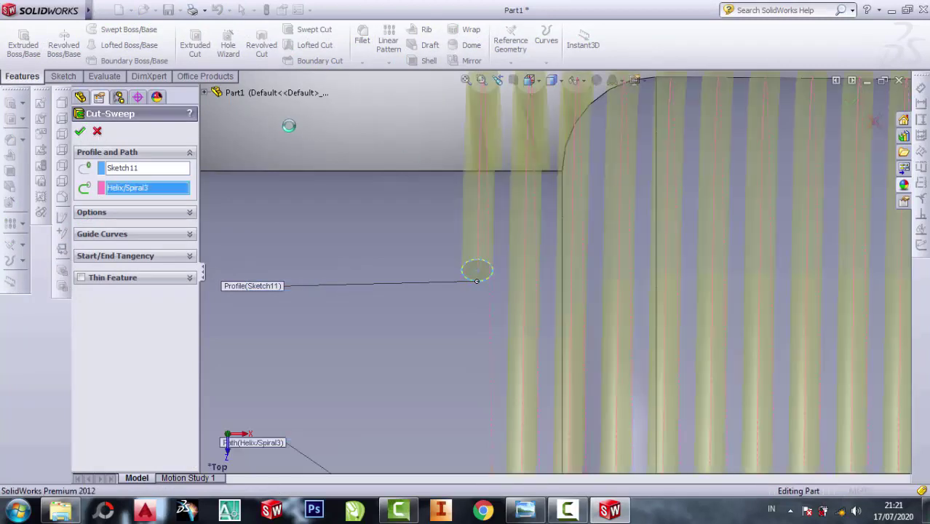
scroll(710, 255, "up", 2)
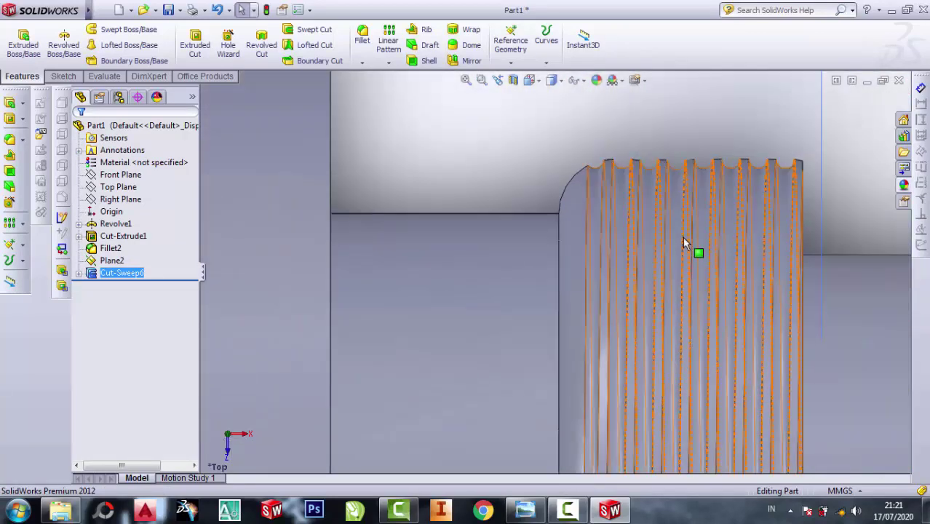
scroll(735, 233, "up", 2)
scroll(783, 241, "up", 2)
scroll(640, 252, "up", 2)
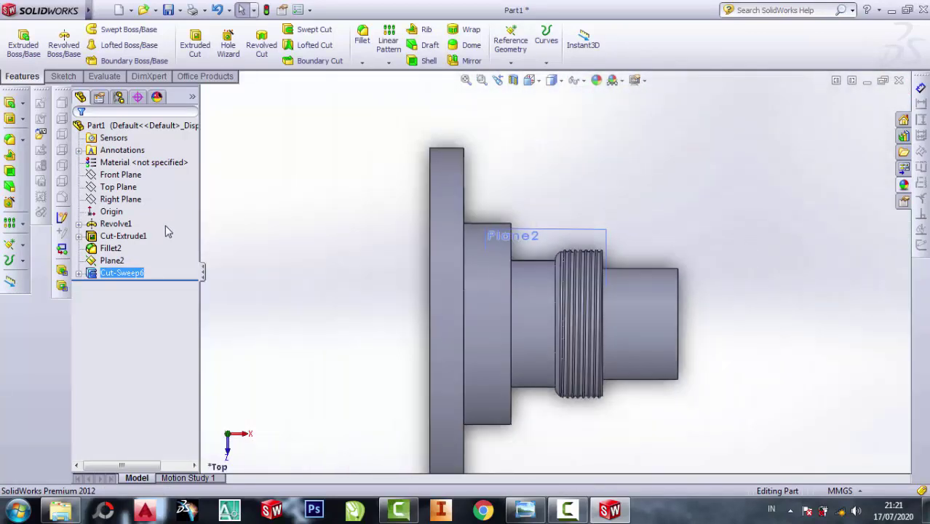
- Orbit the threaded part and set the isometric view
left_click(536, 240)
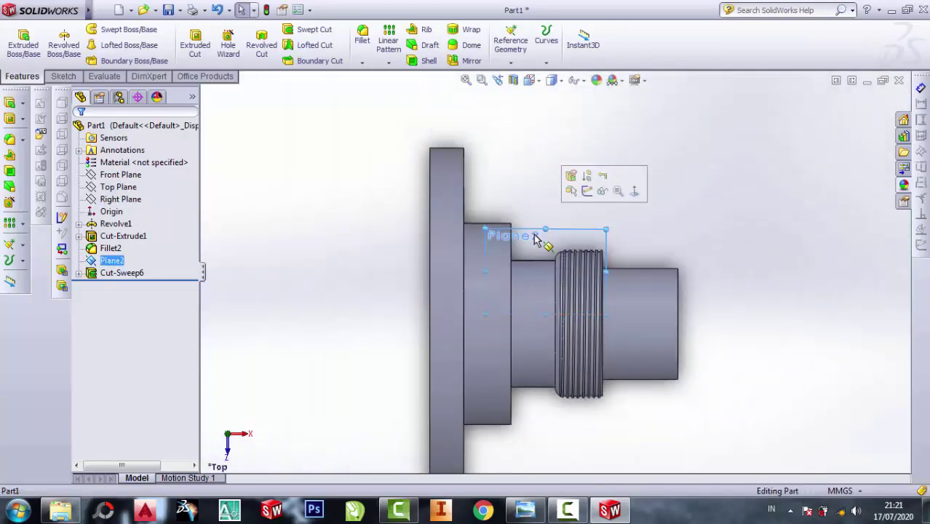
left_click(731, 244)
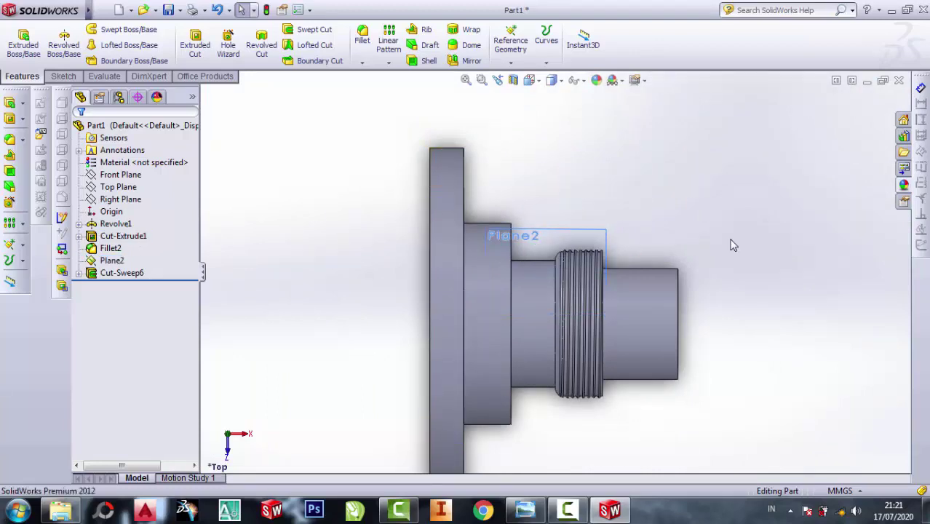
middle_click_drag(731, 243, 704, 279)
scroll(599, 259, "down", 2)
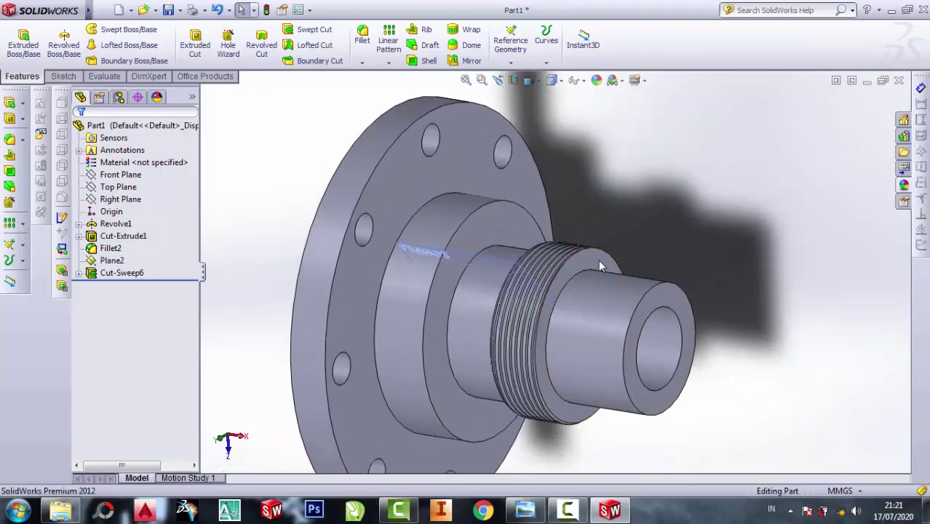
scroll(493, 255, "down", 1)
scroll(492, 255, "up", 3)
middle_click_drag(492, 255, 598, 165)
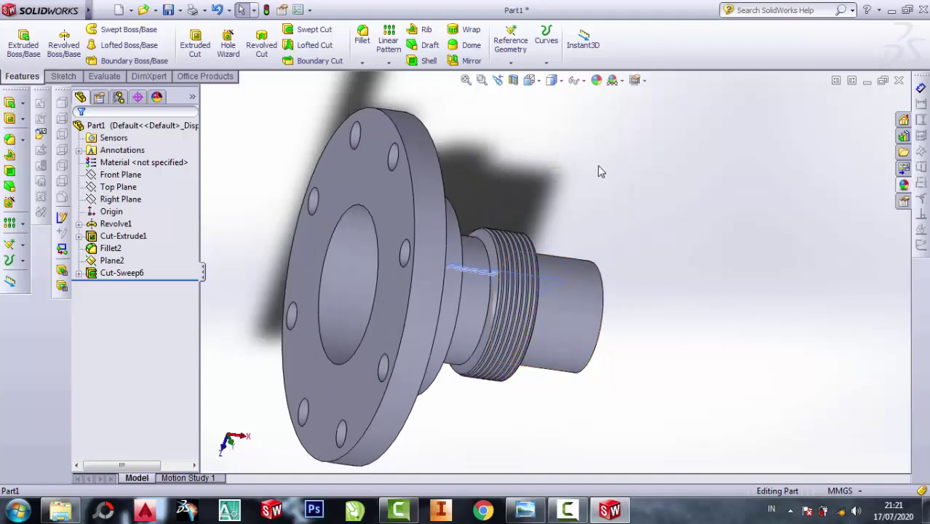
left_click(531, 80)
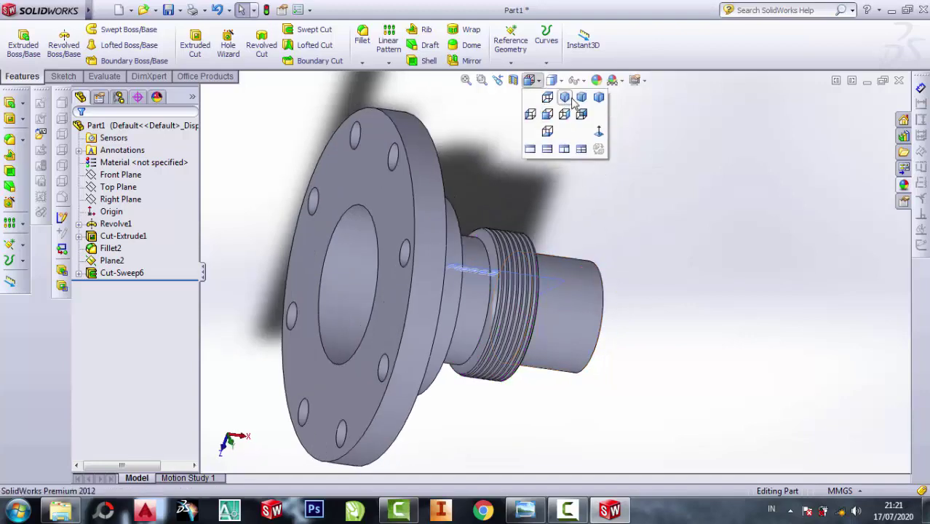
left_click(571, 96)
scroll(539, 321, "down", 1)
scroll(747, 294, "down", 1)
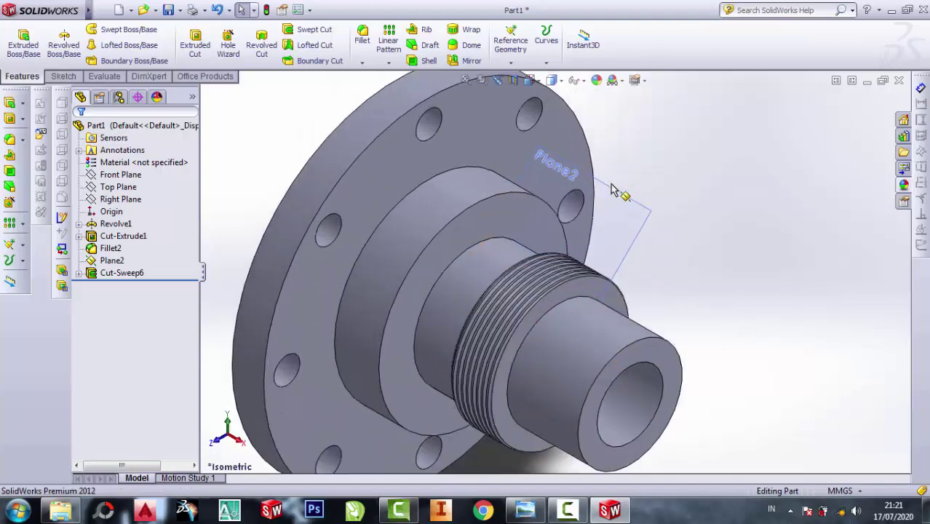
scroll(746, 294, "down", 1)
scroll(746, 294, "up", 2)
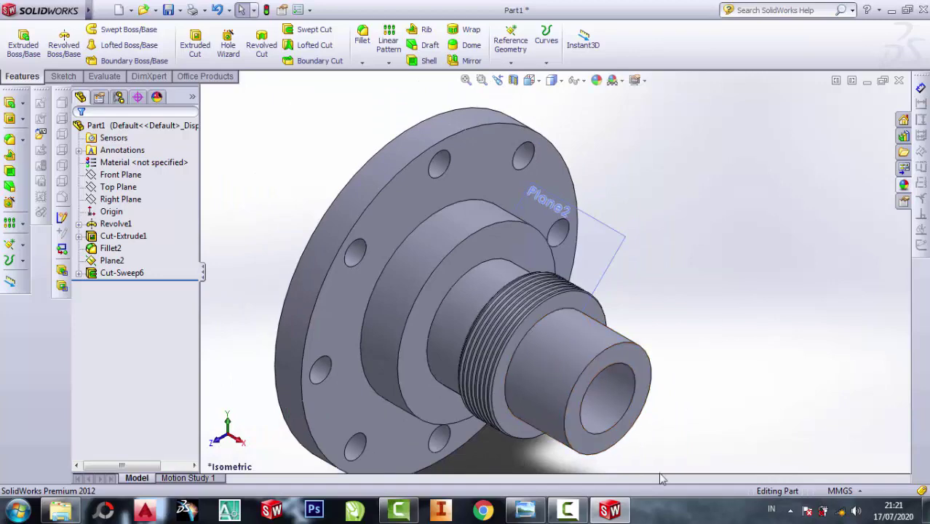
- Bring up the reference engineering drawing and move its window to the right
left_click(569, 511)
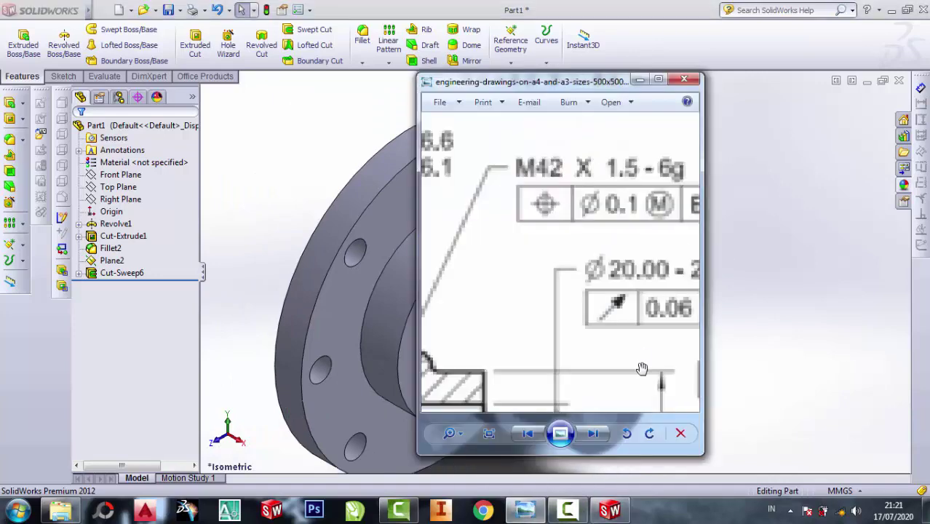
scroll(642, 369, "down", 5)
scroll(572, 118, "down", 3)
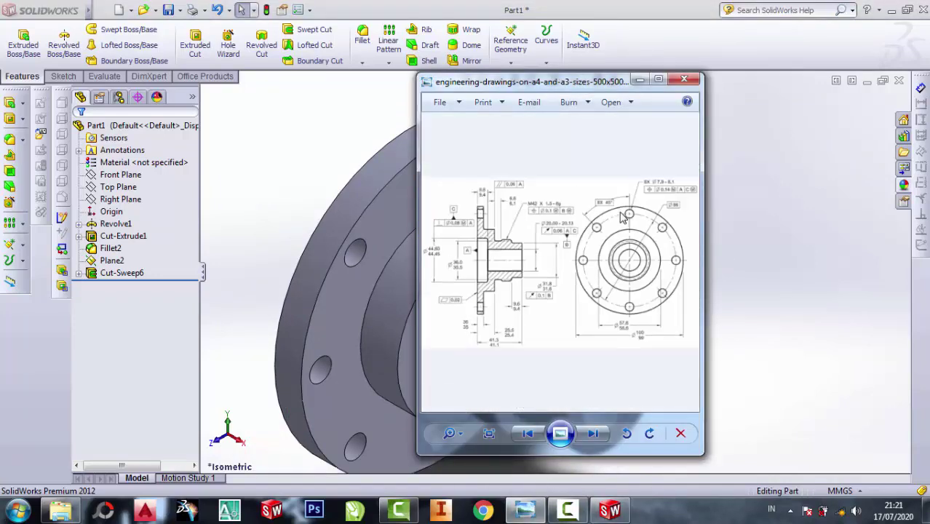
mouse_move(584, 89)
left_mouse_down()
mouse_move(778, 93)
mouse_move(773, 83)
left_mouse_up()
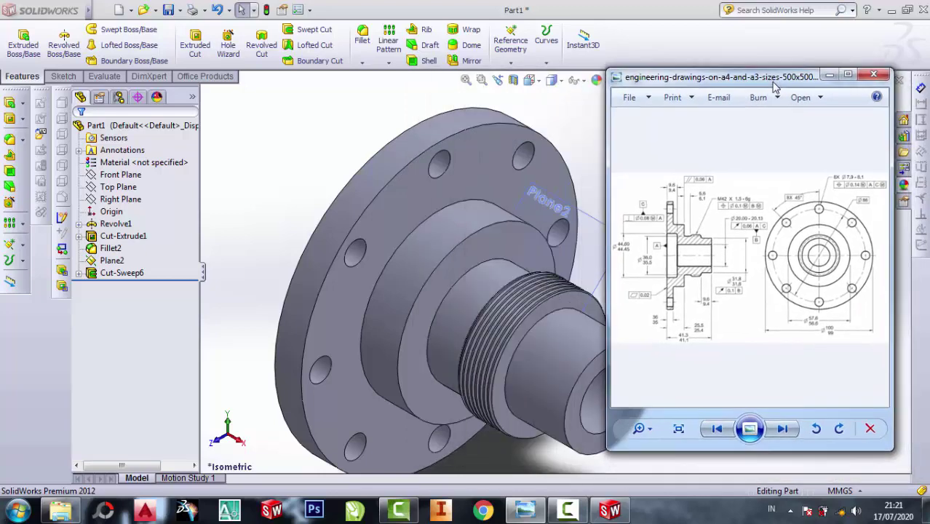